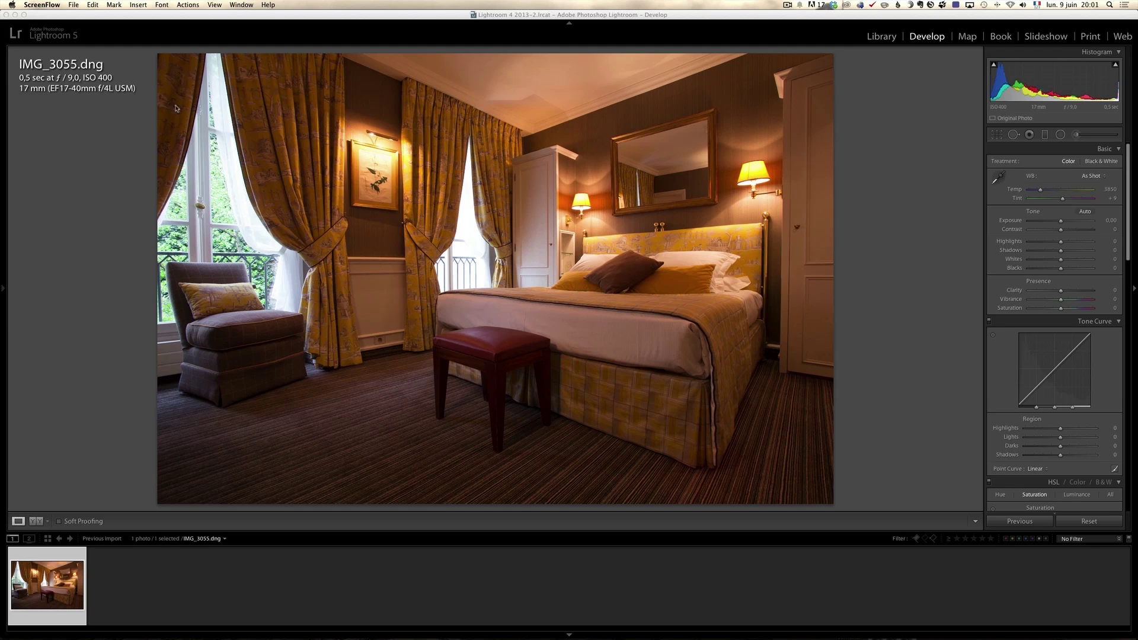
# Step: Recover the photo's tonal range by setting Highlights to −100 and Shadows to +100
pyautogui.click(95, 101)
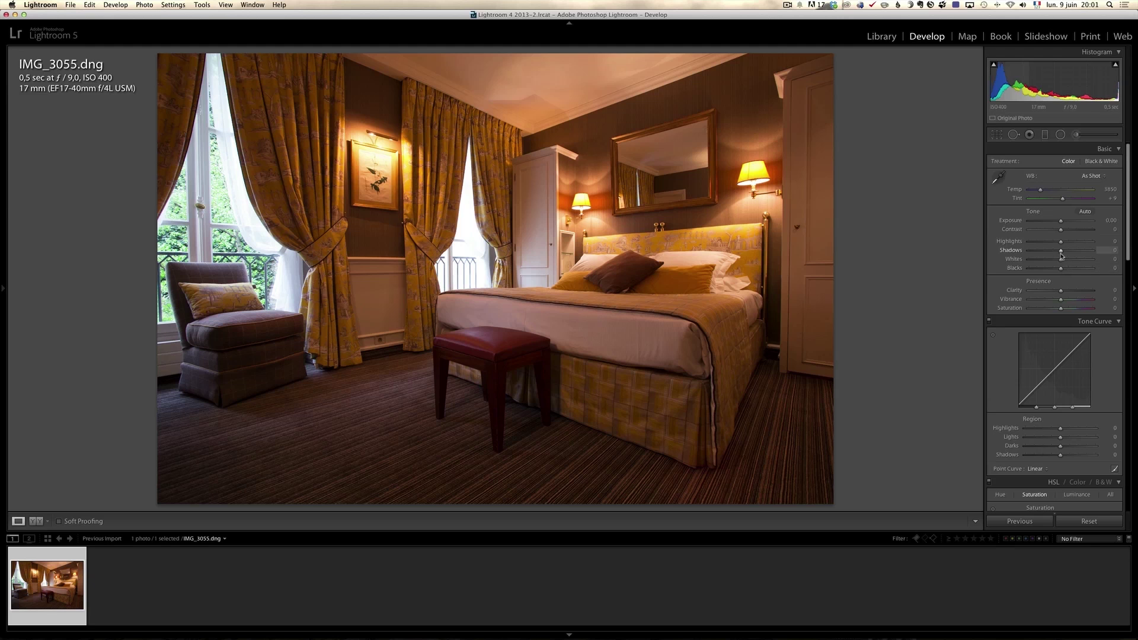
pyautogui.moveTo(1061, 251); pyautogui.dragTo(1028, 243)
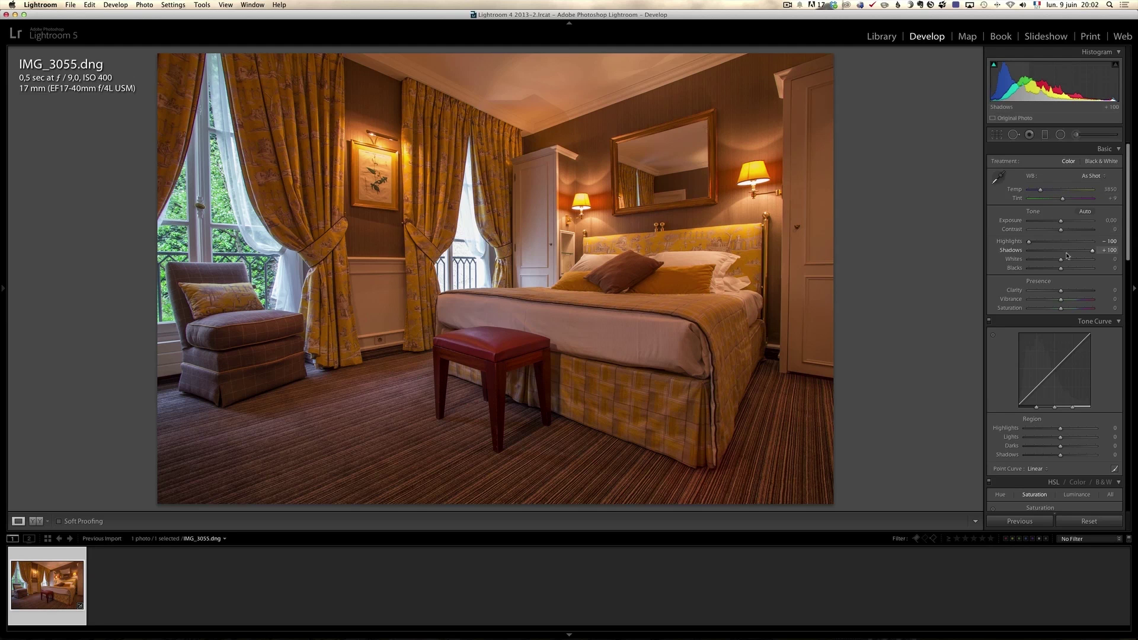
# Step: Try raising Whites to +60, inspect the bright window up close, and reset Whites to its default
pyautogui.press('alt')
pyautogui.moveTo(1061, 265); pyautogui.dragTo(1065, 262)
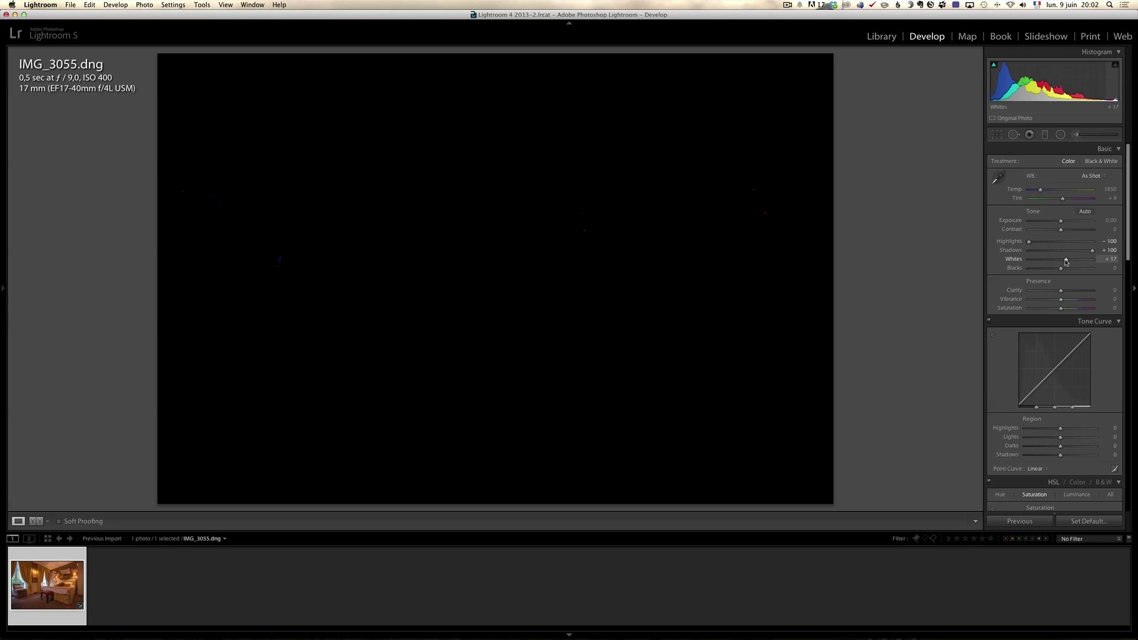
pyautogui.moveTo(1065, 261); pyautogui.dragTo(1067, 261)
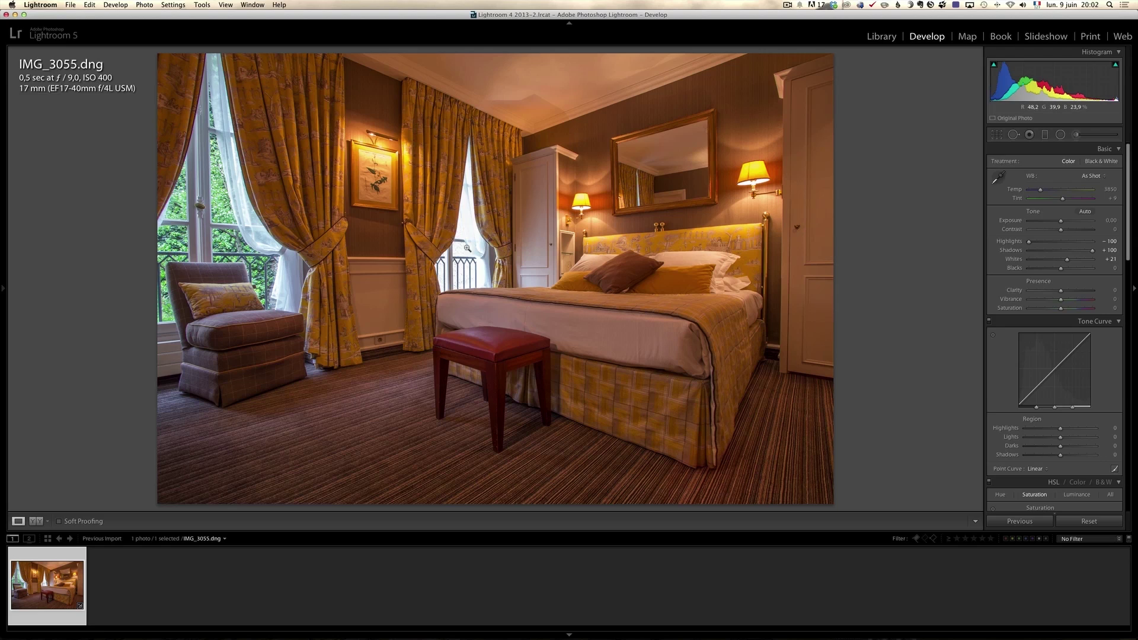
pyautogui.moveTo(1067, 261); pyautogui.dragTo(1081, 261)
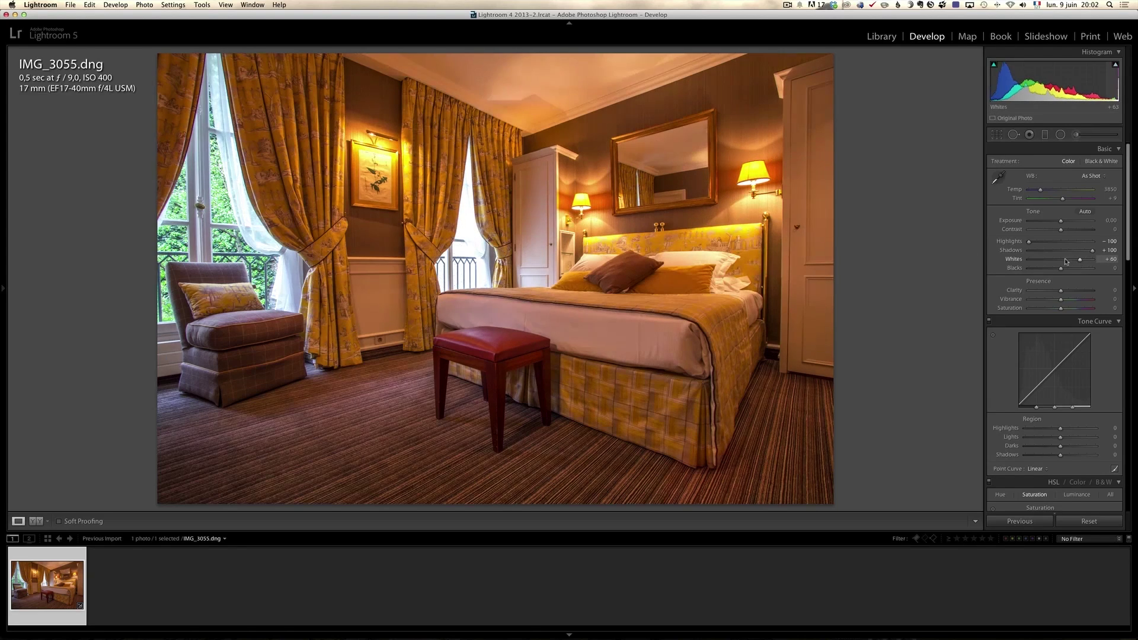
pyautogui.click(468, 239)
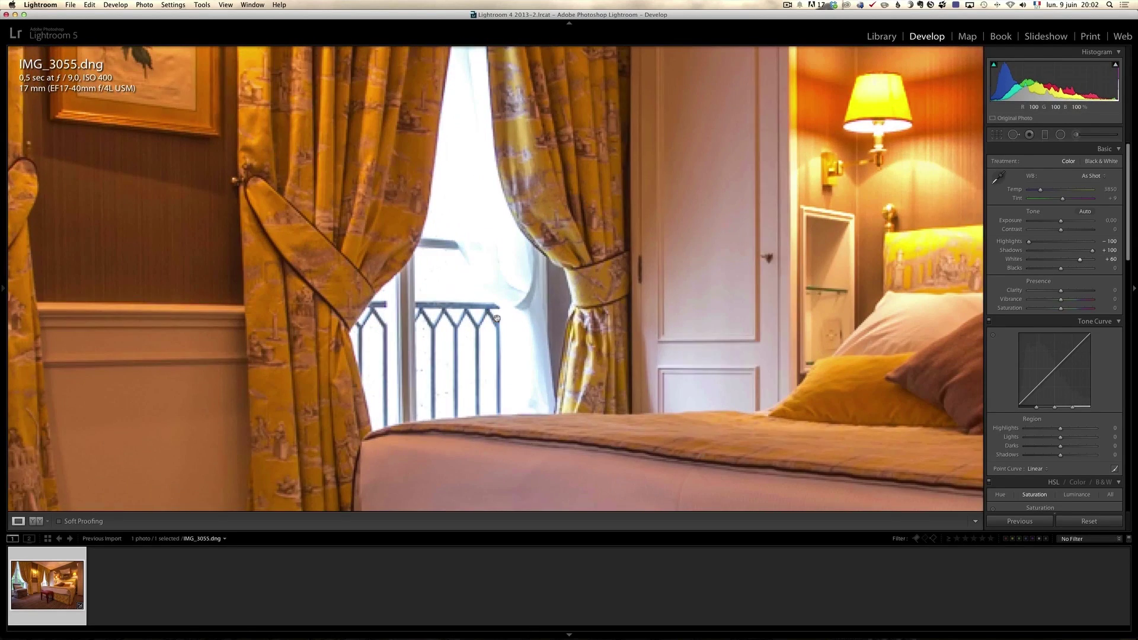
pyautogui.click(479, 268)
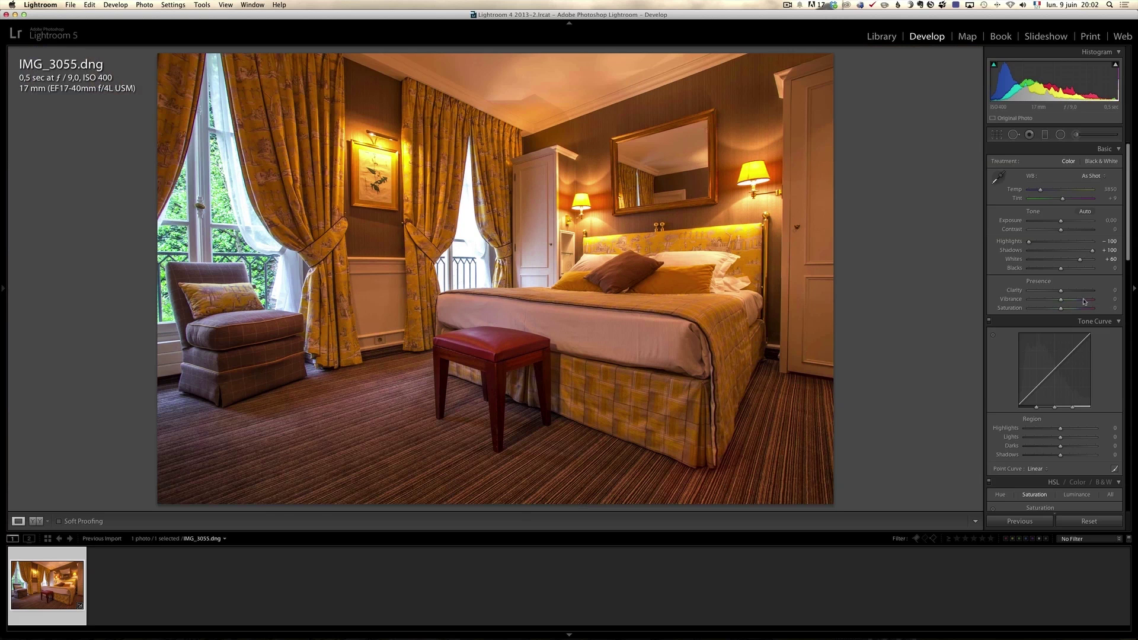
pyautogui.doubleClick(1080, 260)
# Step: Set Whites to +7 and Blacks to −25 using the clipping preview
pyautogui.moveTo(1061, 261); pyautogui.dragTo(1063, 261)
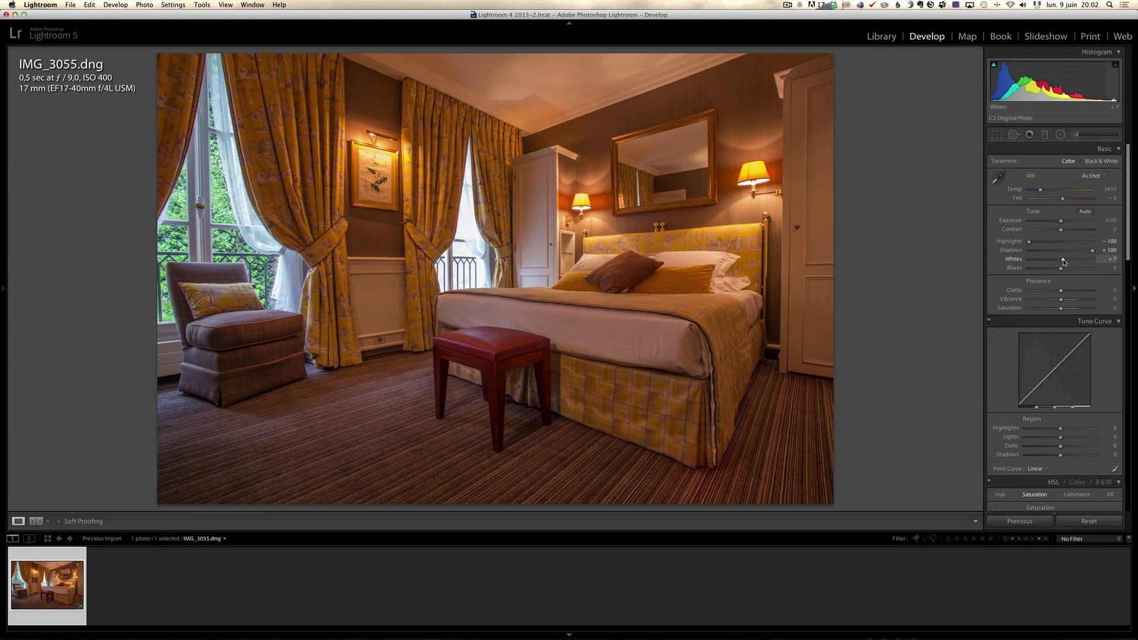
pyautogui.press('alt')
pyautogui.moveTo(1061, 270); pyautogui.dragTo(1054, 271)
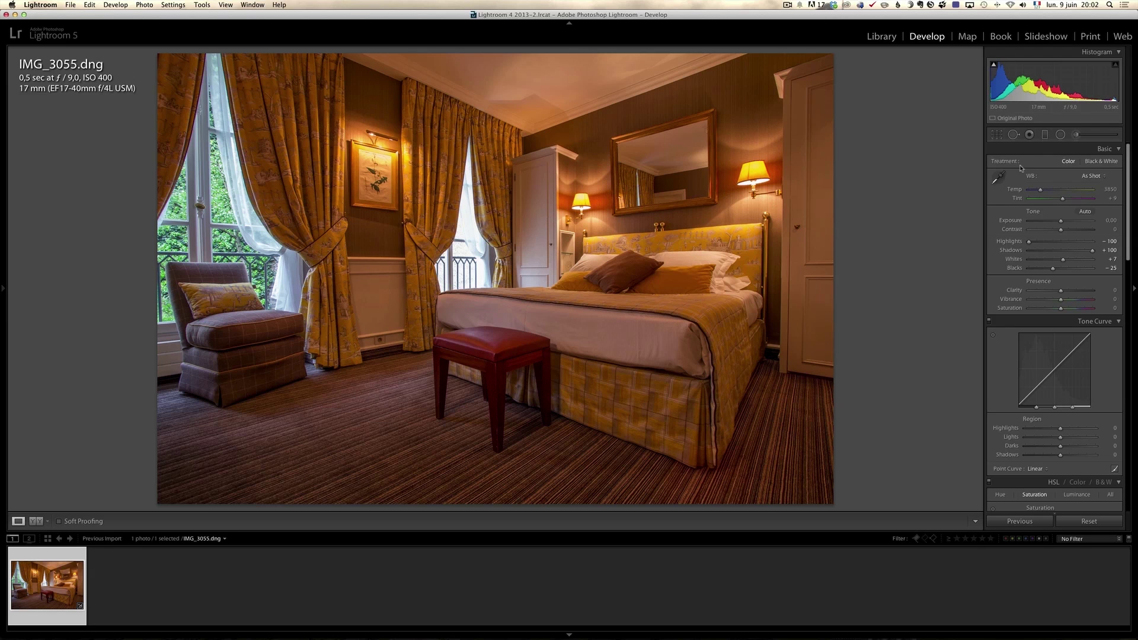
# Step: Sample a neutral from the white bedding for white balance, and refine it to Temp 3355 and Tint +14
pyautogui.click(998, 177)
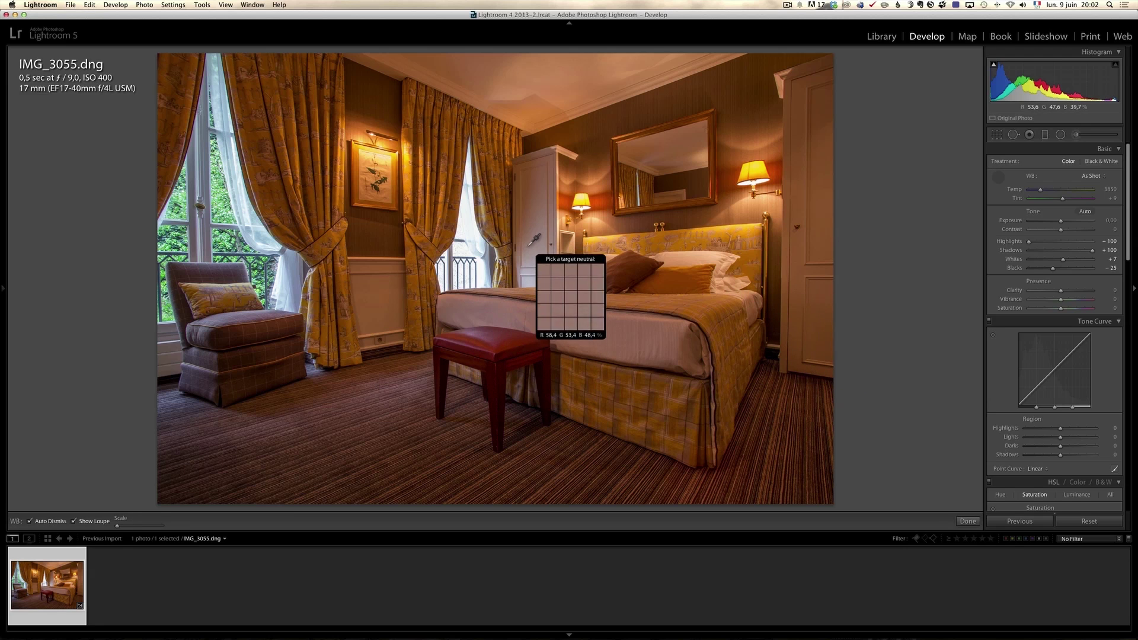
pyautogui.click(502, 308)
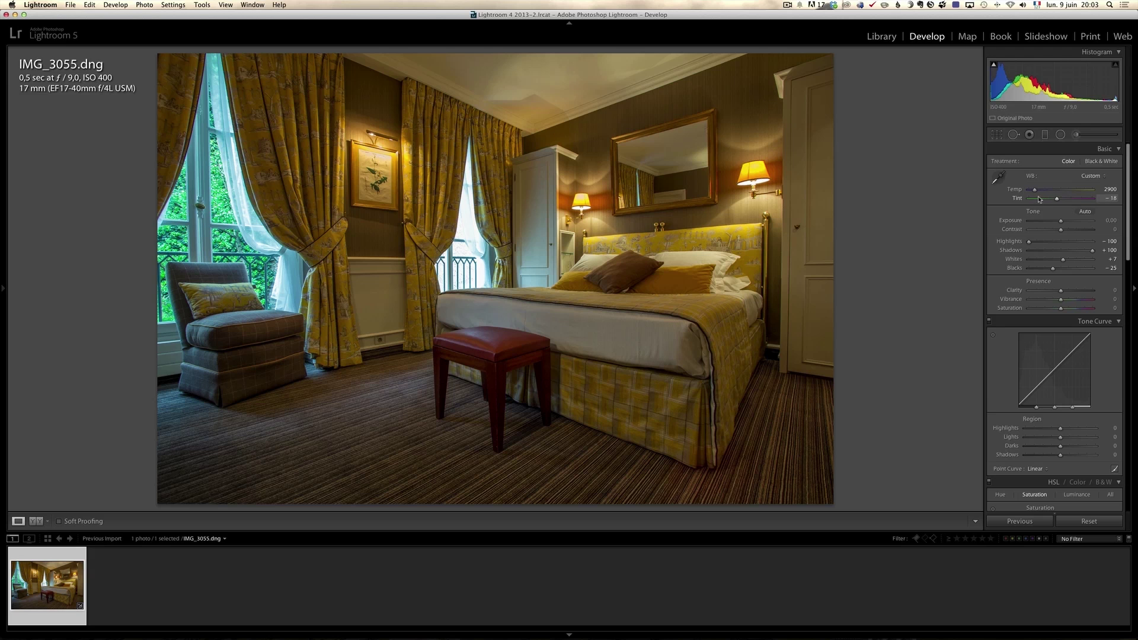
pyautogui.moveTo(1037, 192); pyautogui.dragTo(1063, 201)
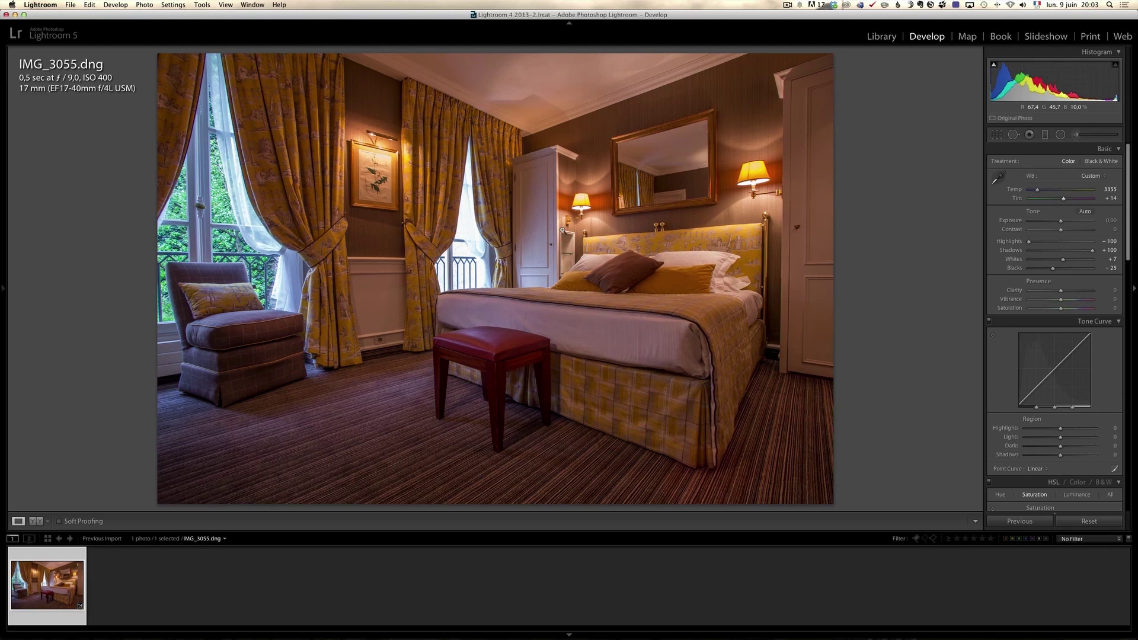
# Step: Set Clarity to +26, Vibrance to +21 and Exposure to +0.25
pyautogui.moveTo(1068, 295); pyautogui.dragTo(1067, 301)
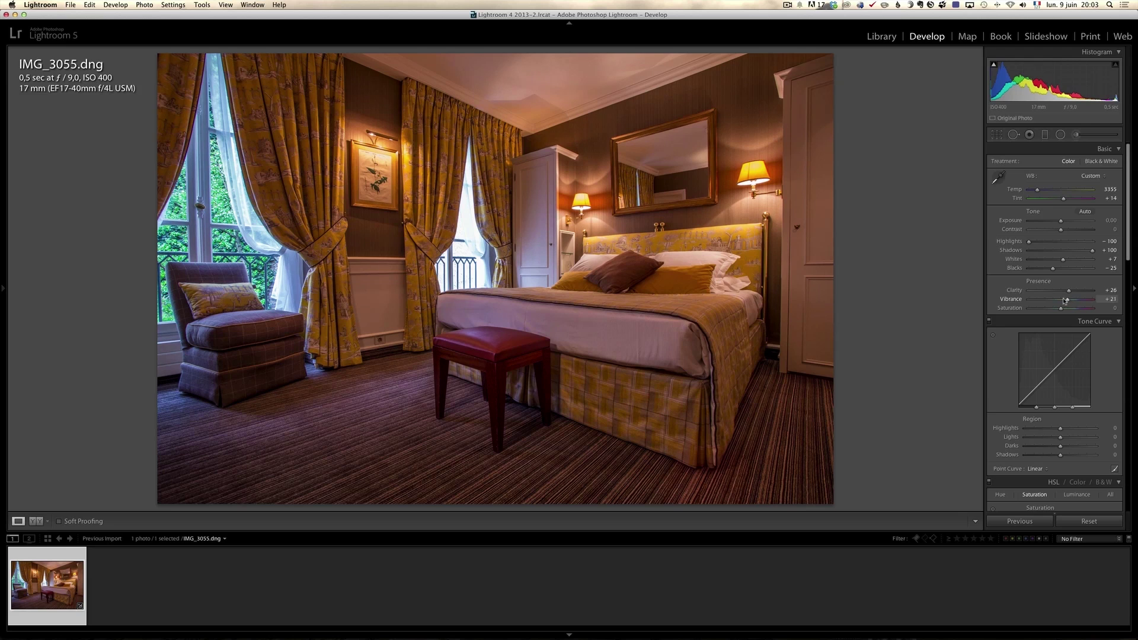
pyautogui.moveTo(1062, 222); pyautogui.dragTo(1063, 222)
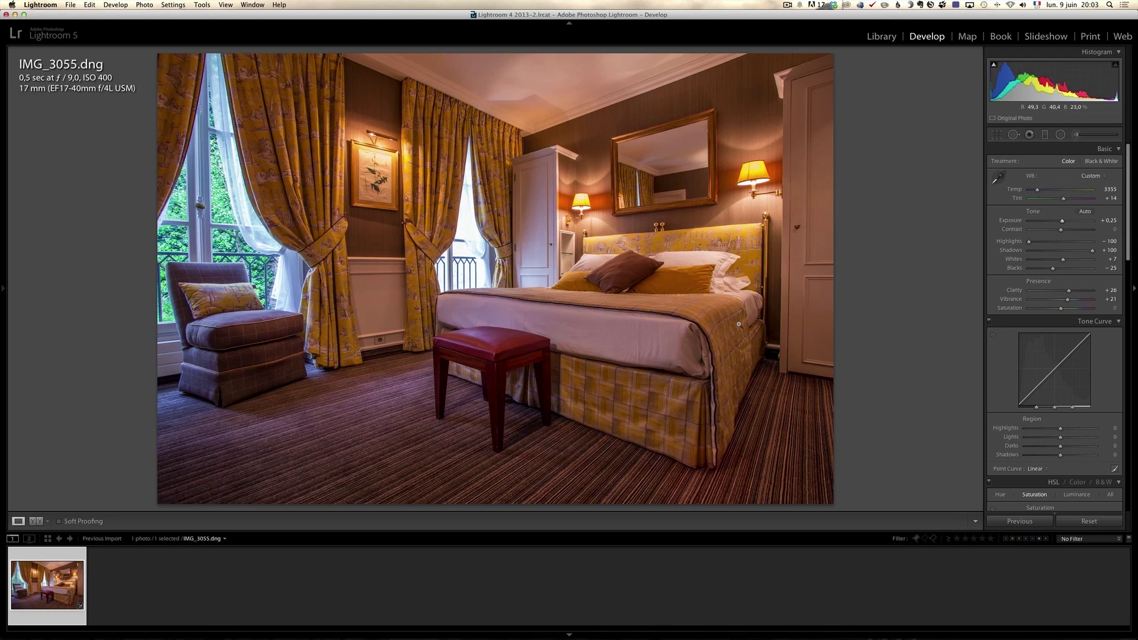
# Step: Configure the Adjustment Brush from the Exposure preset with Exposure 0.67 and Temp 31
pyautogui.click(1075, 135)
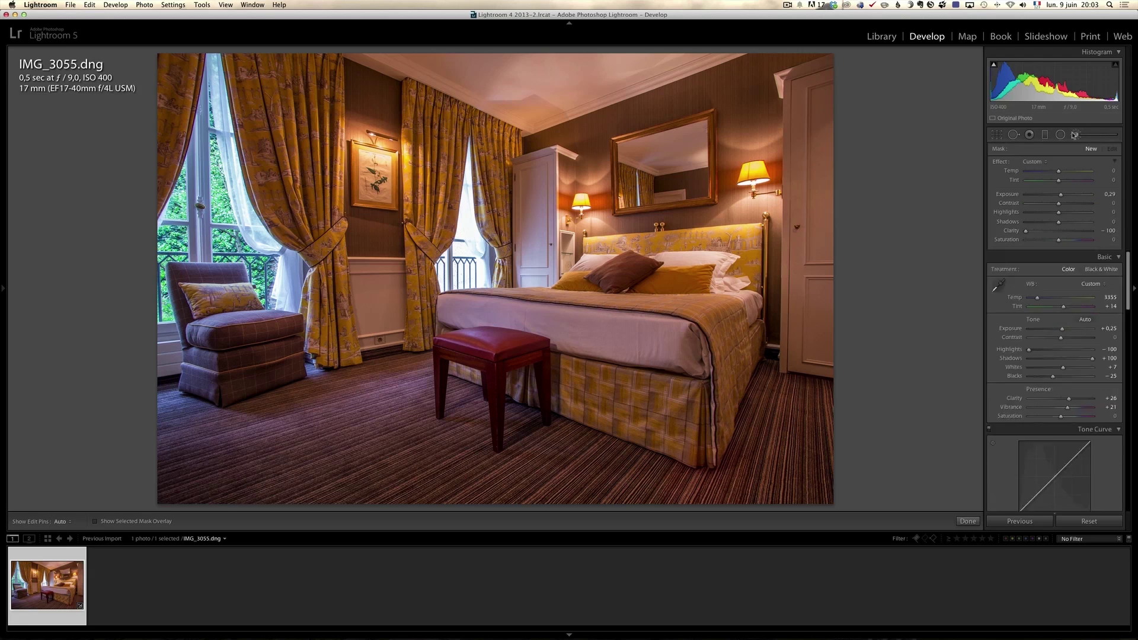
pyautogui.scroll(5, 261, 237)
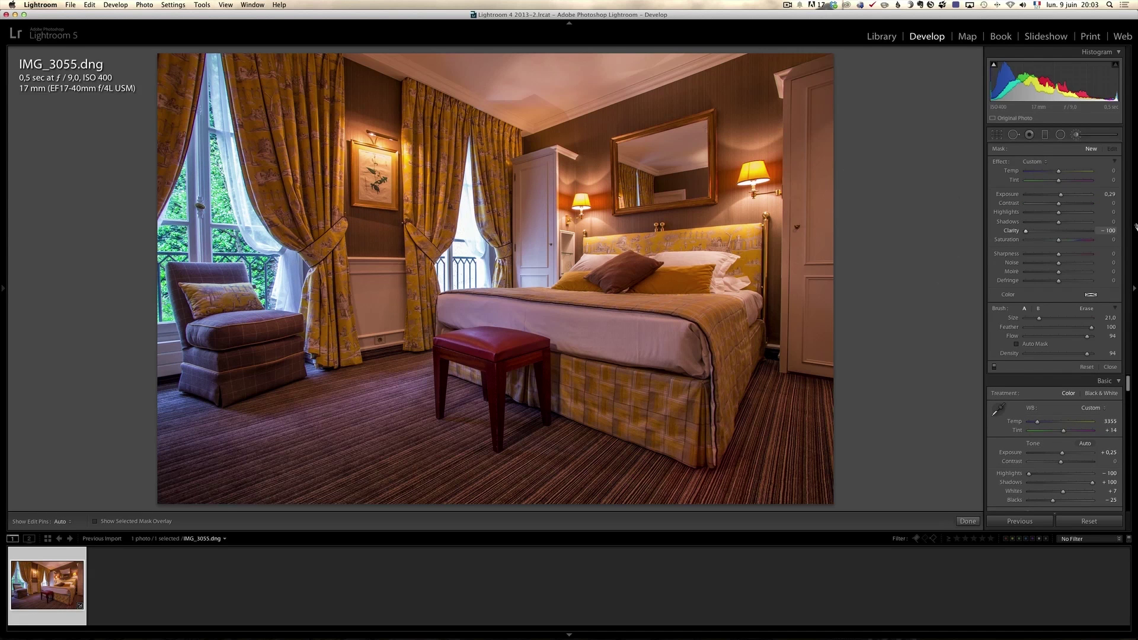
pyautogui.click(1032, 161)
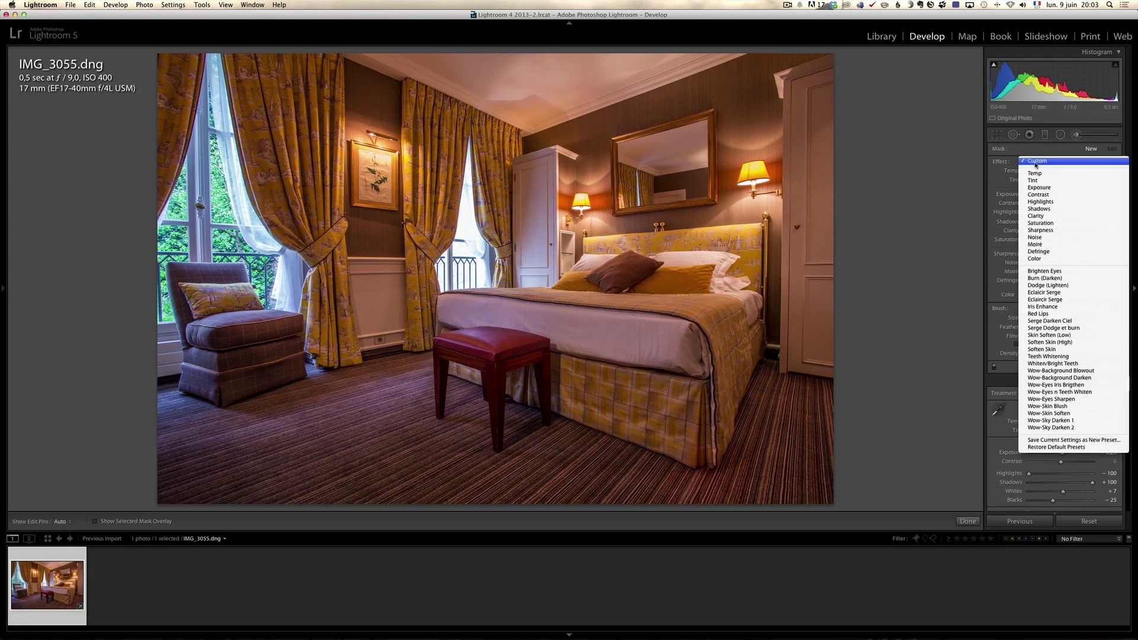
pyautogui.click(1041, 192)
pyautogui.moveTo(1060, 195); pyautogui.dragTo(1064, 197)
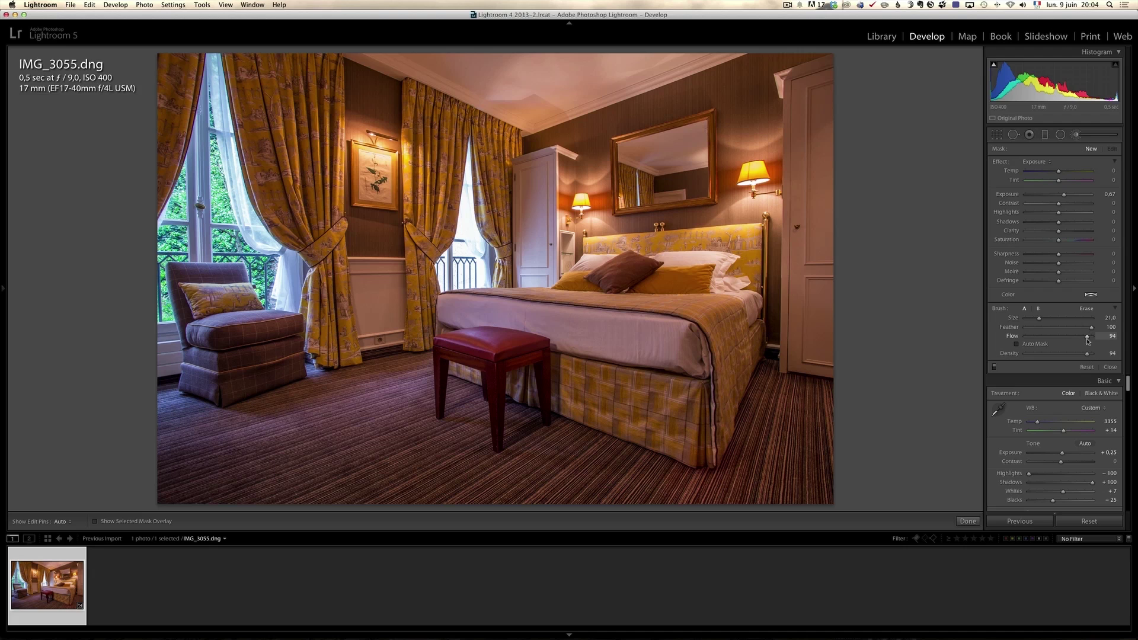
pyautogui.click(1071, 171)
# Step: Paint the warm brightening brush over the armchair and the carpet near the window, and close the brush
pyautogui.press('h')
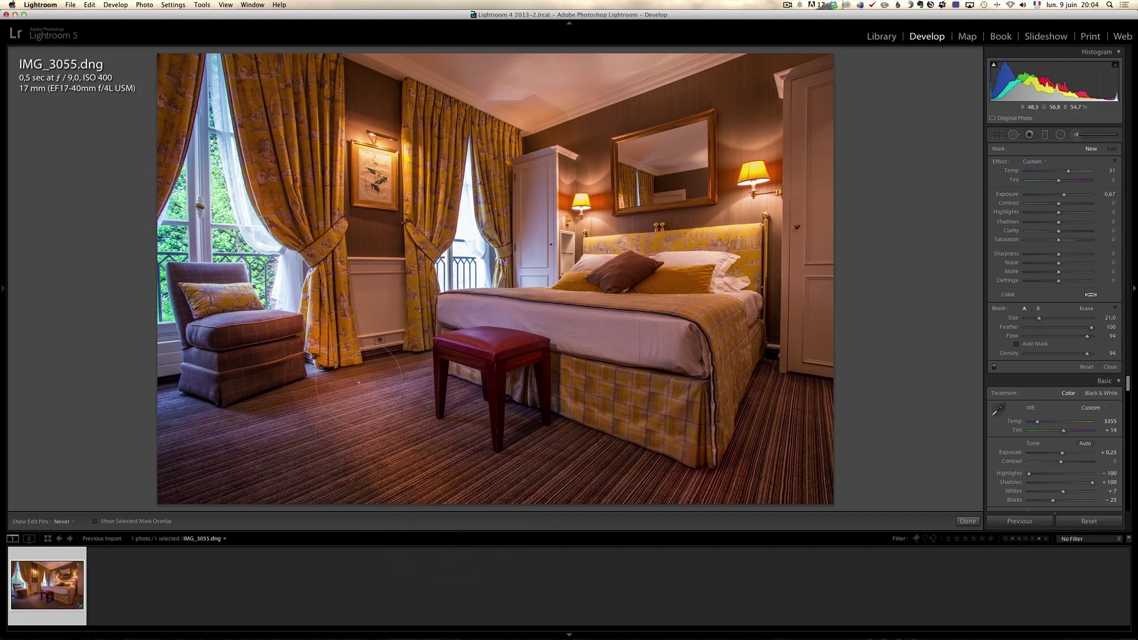
pyautogui.press('h')
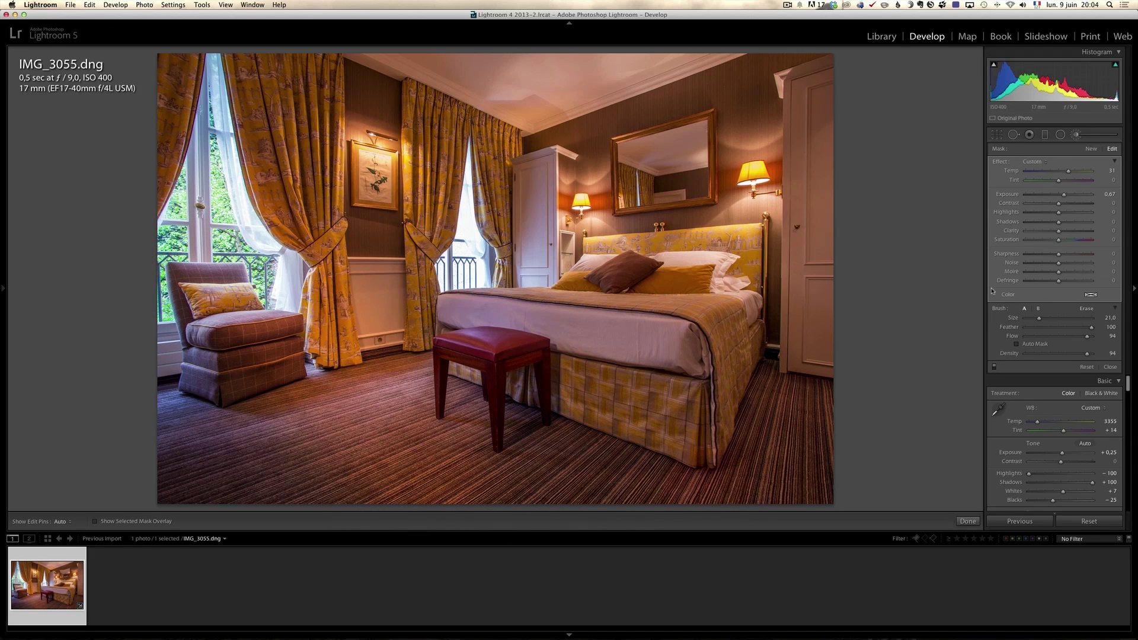
pyautogui.moveTo(1064, 196); pyautogui.dragTo(1061, 182)
pyautogui.click(1110, 367)
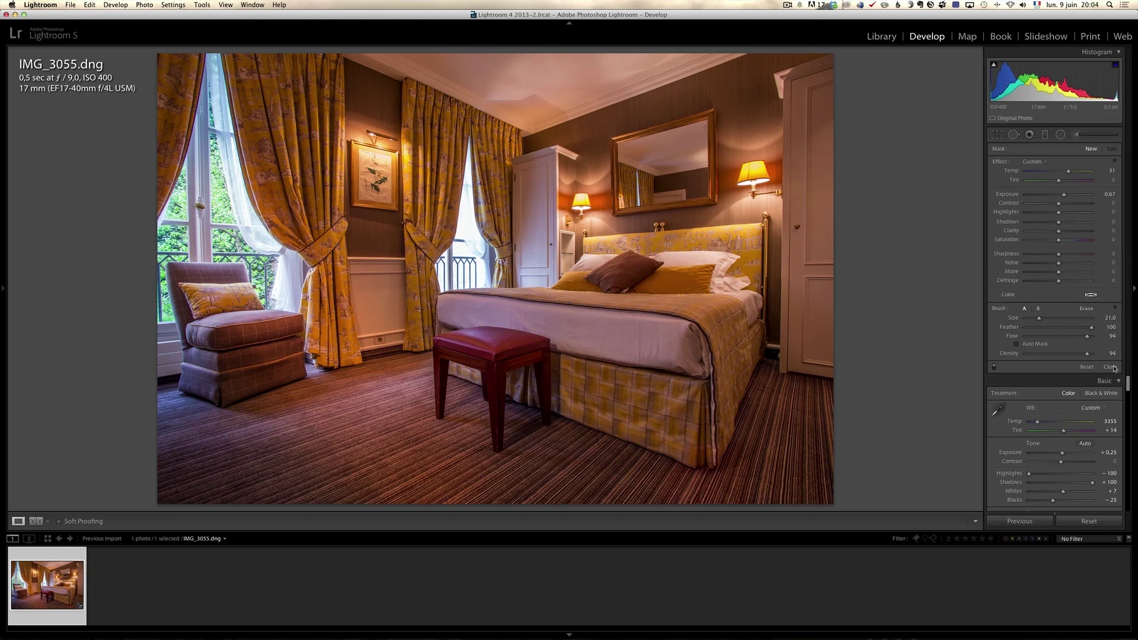
# Step: Zoom in on the curtains and wardrobe and set Luminance noise reduction to 20
pyautogui.scroll(-10, 1125, 389)
pyautogui.moveTo(1126, 389)
pyautogui.mouseDown()
pyautogui.moveTo(1126, 417)
pyautogui.moveTo(1126, 406)
pyautogui.mouseUp()
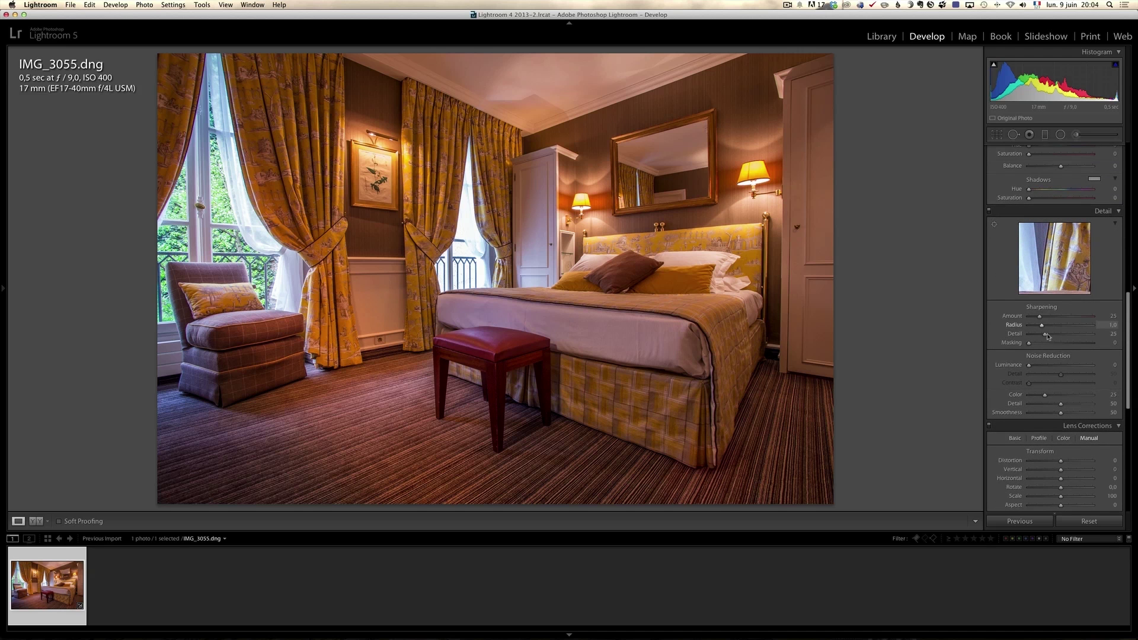
pyautogui.click(525, 228)
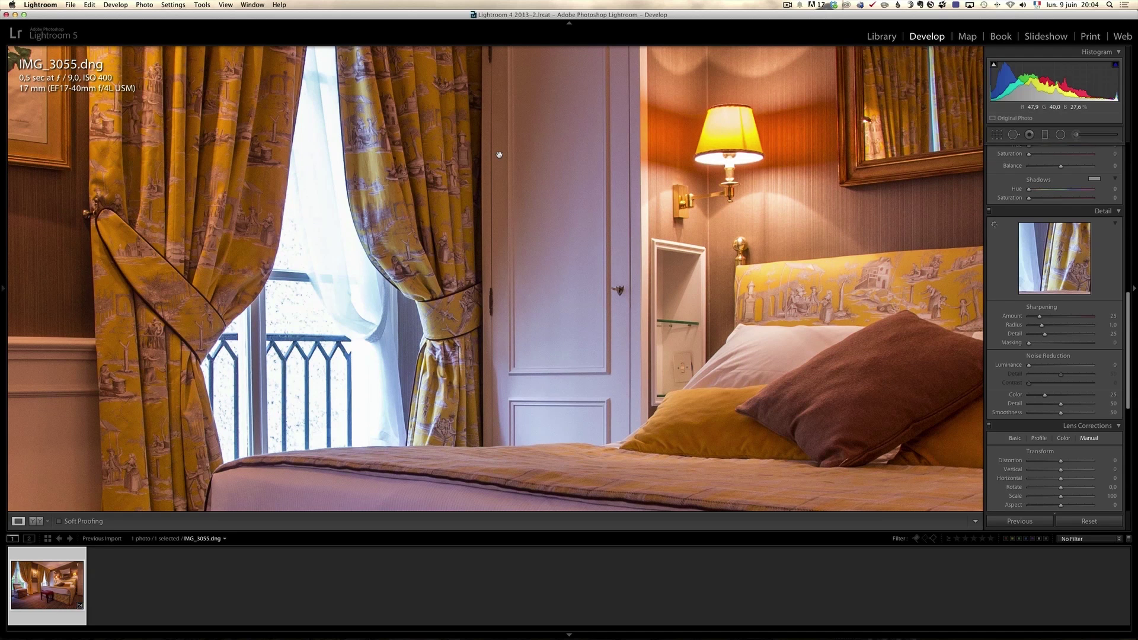
pyautogui.moveTo(1028, 365); pyautogui.dragTo(1039, 367)
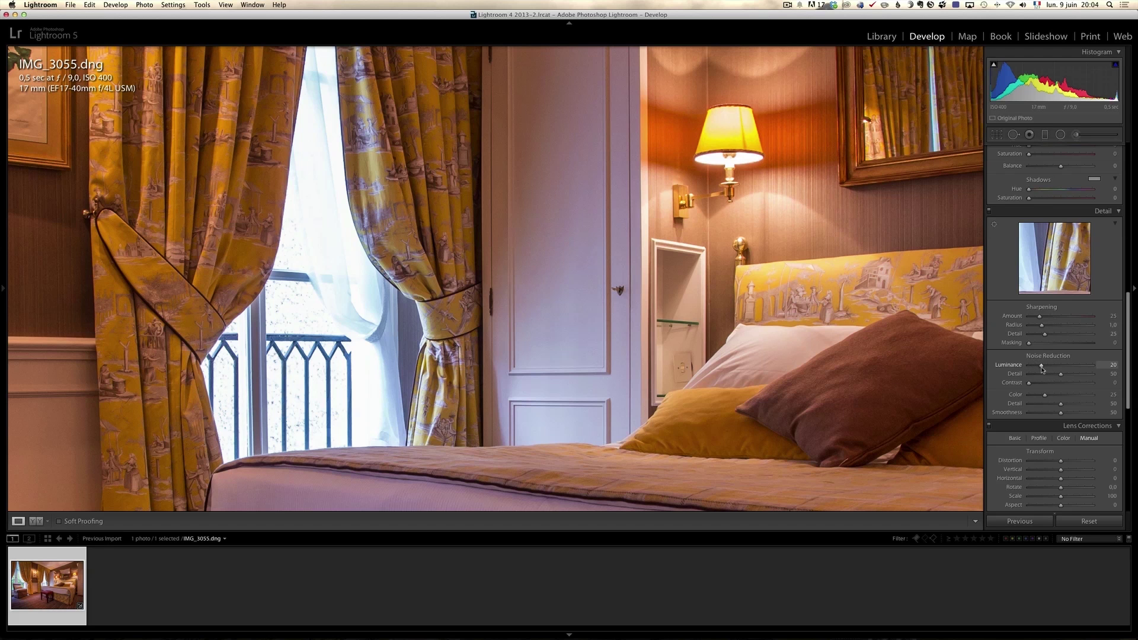
# Step: Set Sharpening Amount to 80 and Masking to 45 using the mask preview, and return to the full photo
pyautogui.moveTo(1039, 315); pyautogui.dragTo(1063, 318)
pyautogui.press('alt')
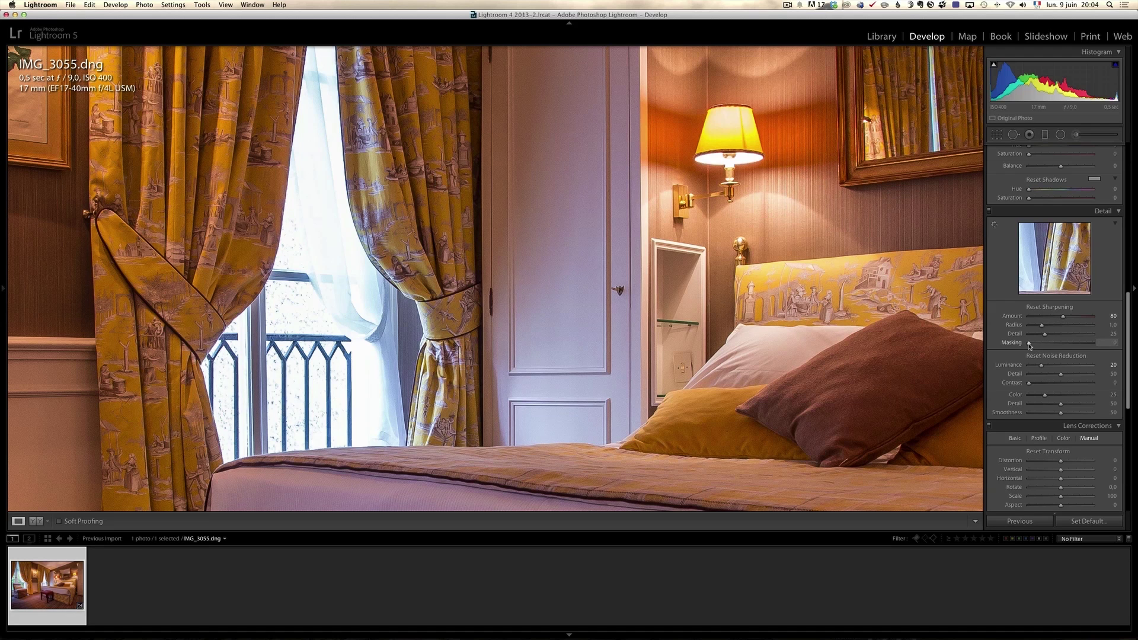
pyautogui.press('alt')
pyautogui.moveTo(1030, 345); pyautogui.dragTo(1057, 344)
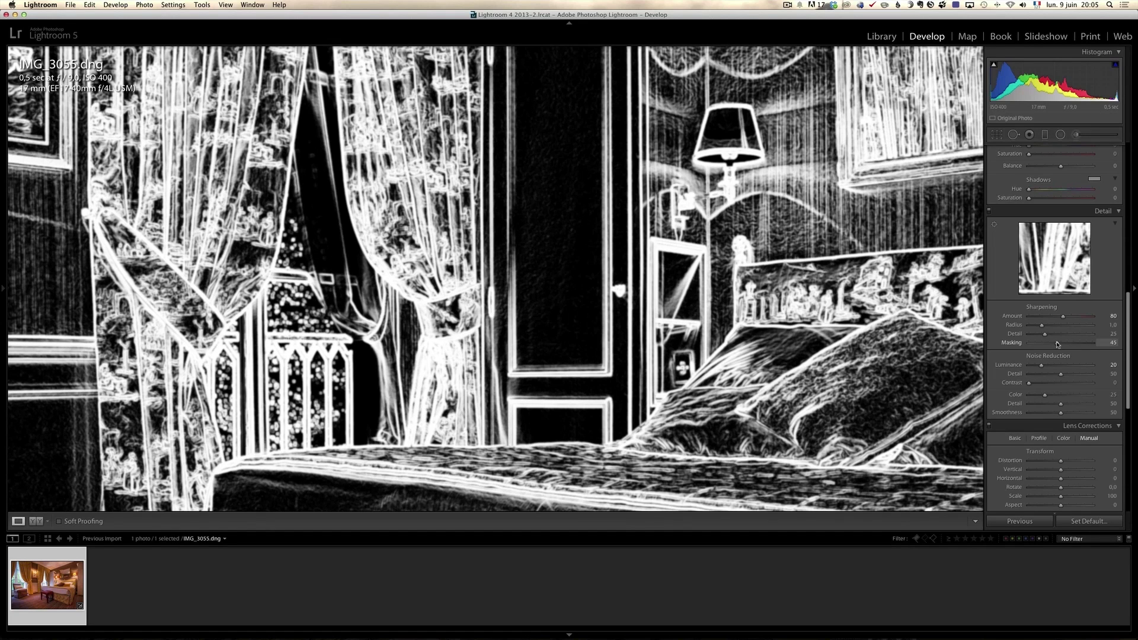
pyautogui.moveTo(1058, 343); pyautogui.dragTo(1058, 344)
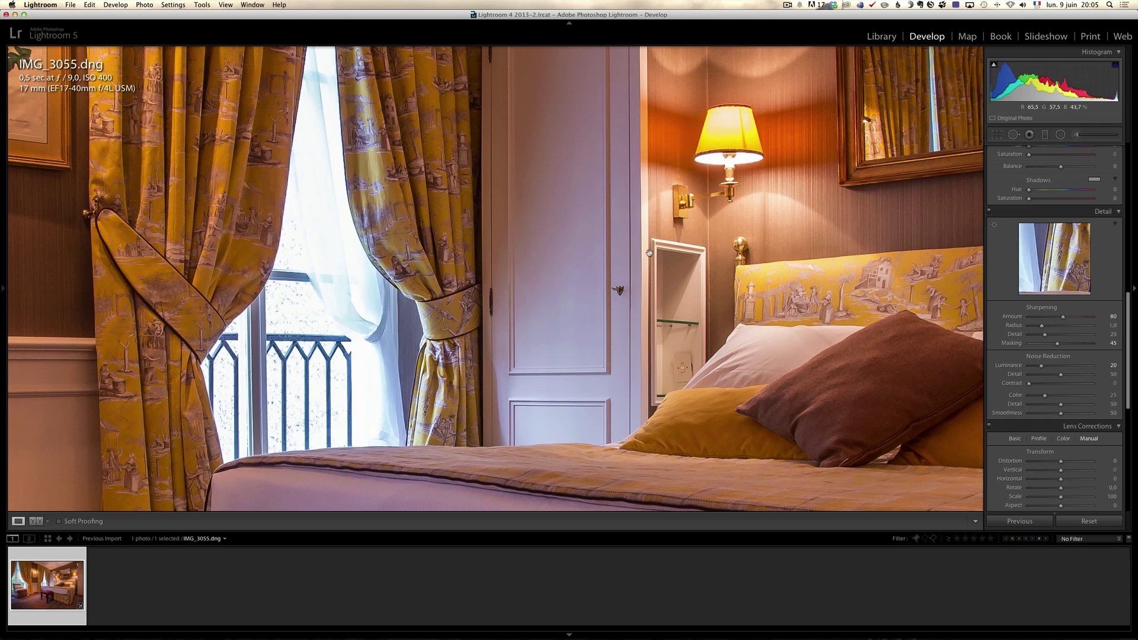
pyautogui.click(554, 203)
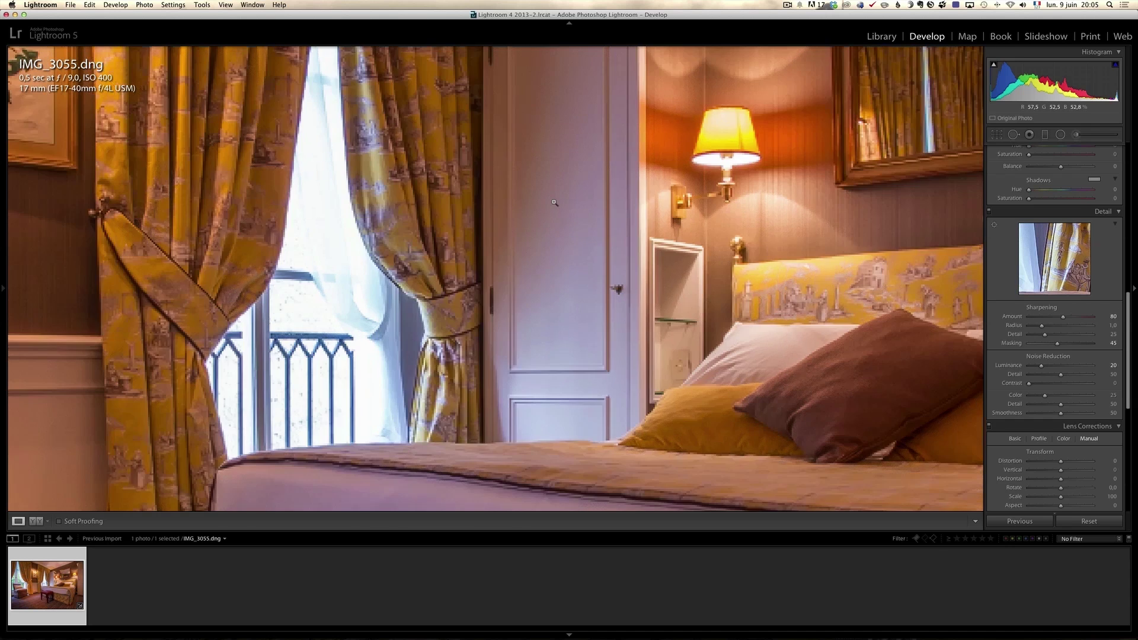
pyautogui.click(554, 203)
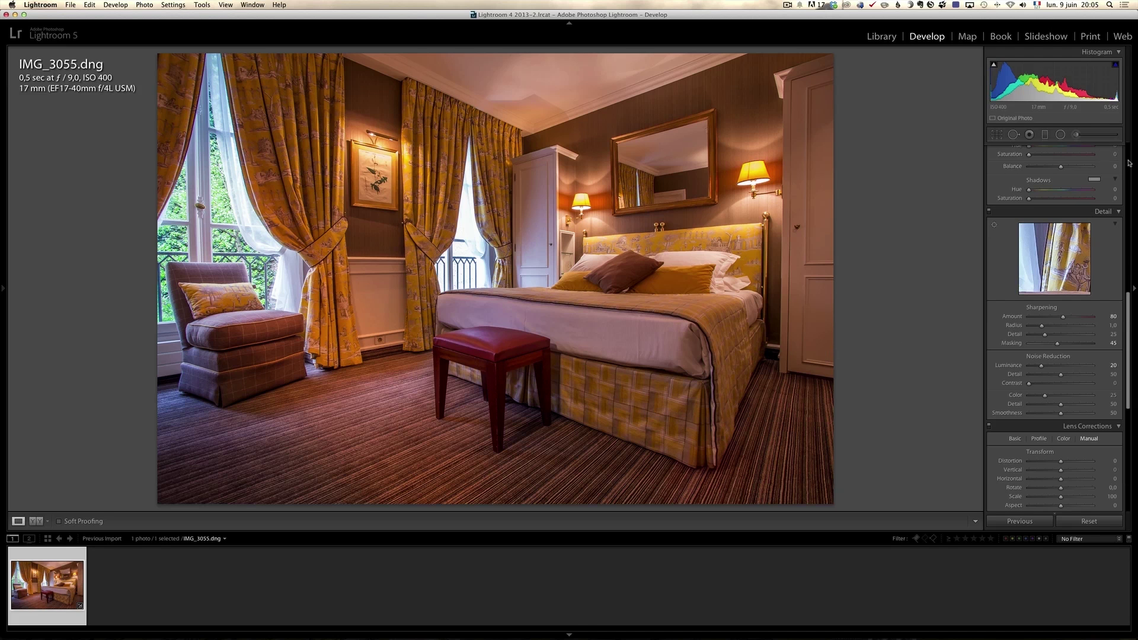
# Step: Enable lens profile corrections and chromatic aberration removal in the basic Lens Corrections settings
pyautogui.scroll(5, 1127, 237)
pyautogui.scroll(-4, 1128, 300)
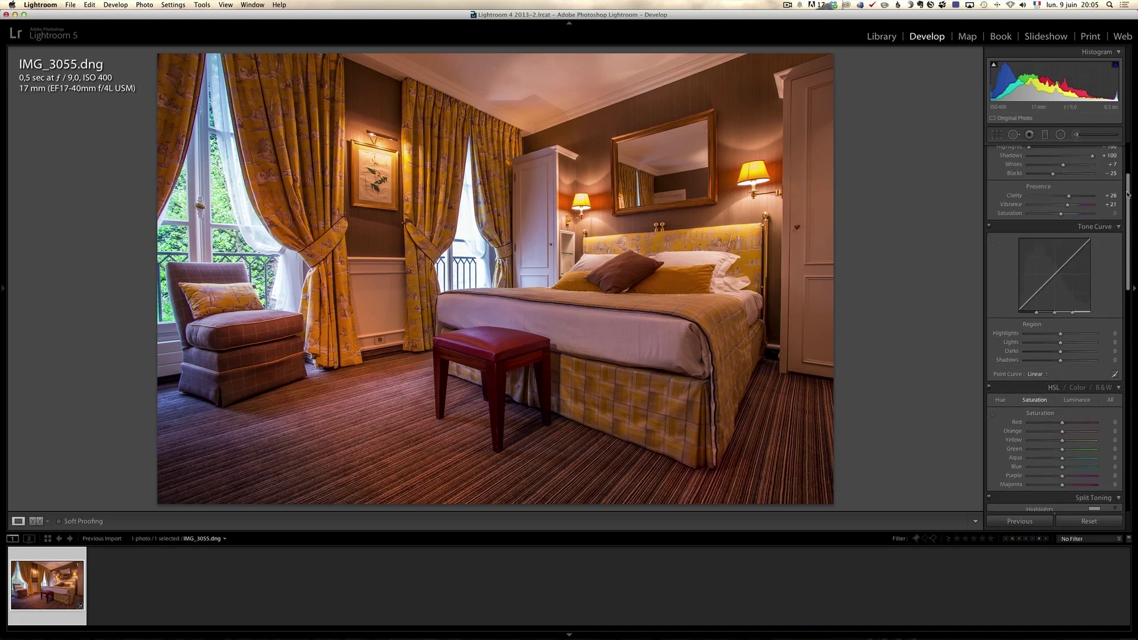
pyautogui.moveTo(1128, 300); pyautogui.dragTo(1134, 341)
pyautogui.click(1015, 332)
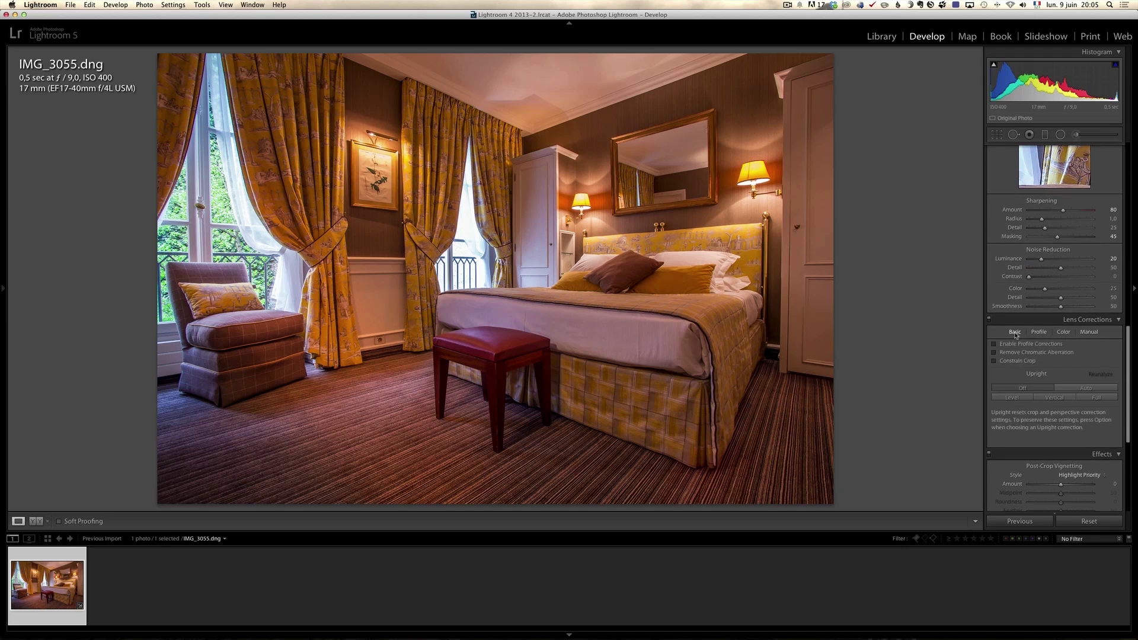
pyautogui.click(1012, 345)
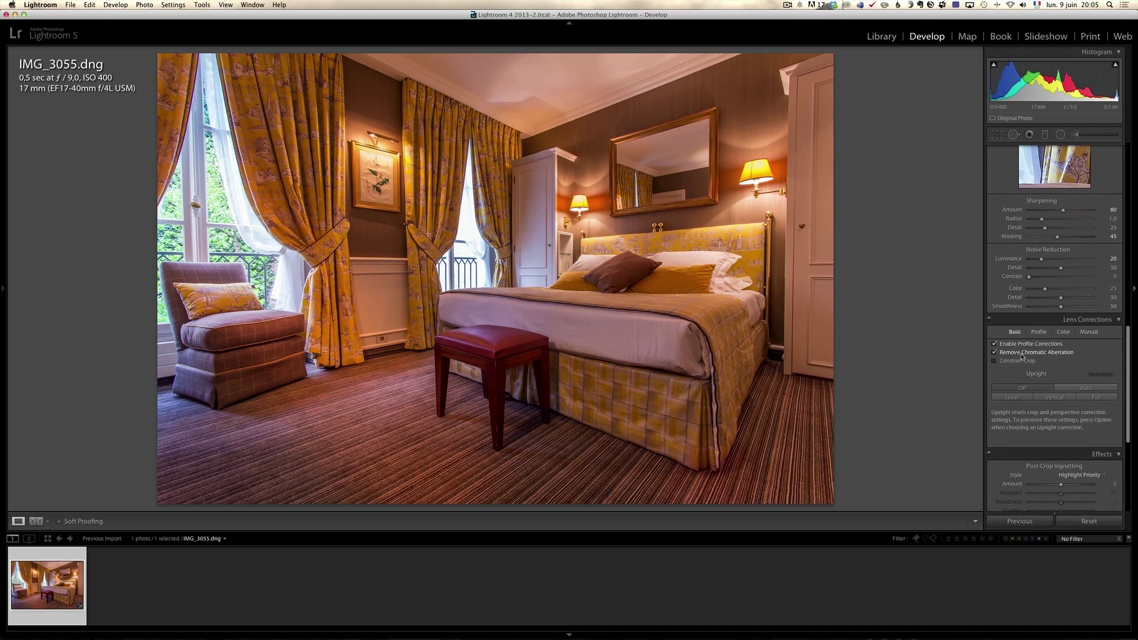
# Step: Apply the Auto Upright perspective correction, comparing it with the correction switched off
pyautogui.click(1087, 389)
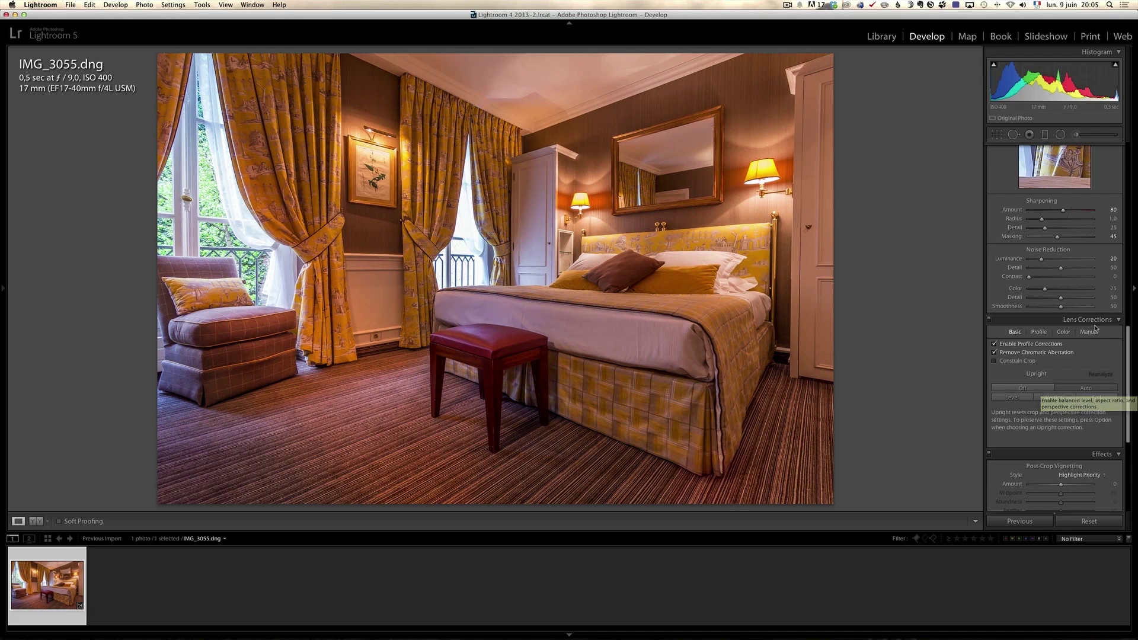
pyautogui.click(1033, 389)
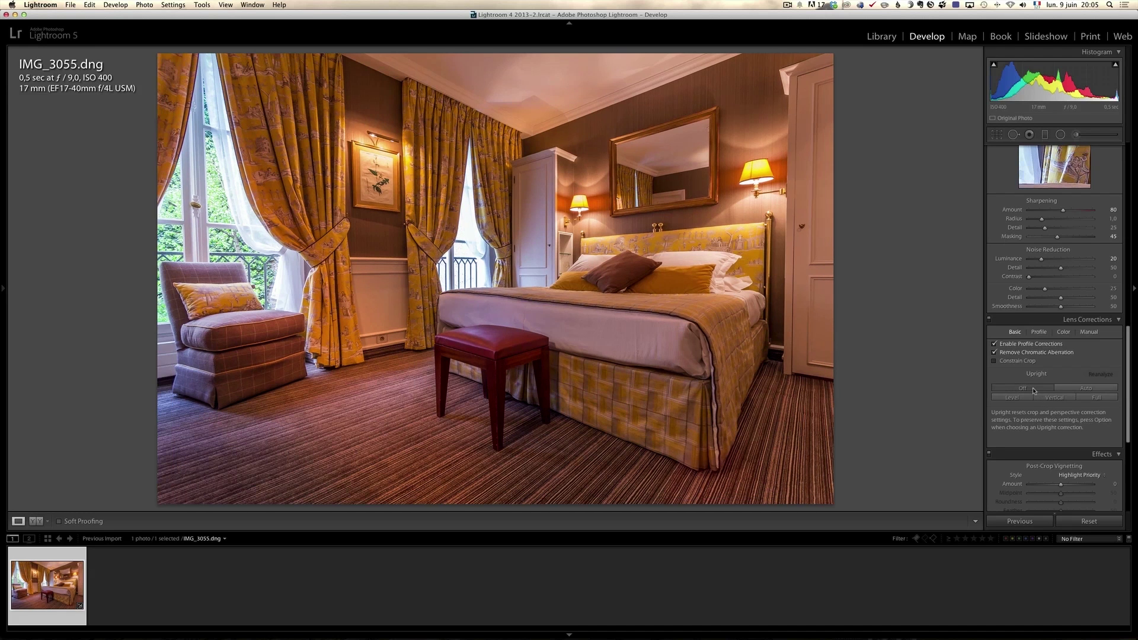
pyautogui.click(1083, 390)
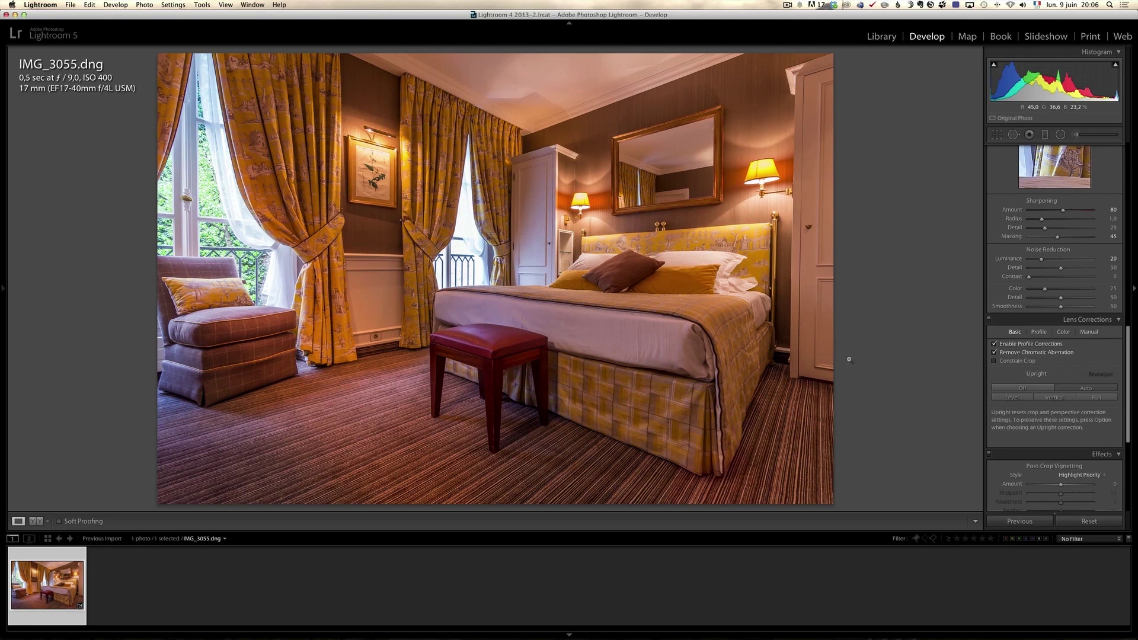
# Step: Switch off the Upright correction and inspect the edge of the wardrobe beside the bed close up
pyautogui.click(1030, 389)
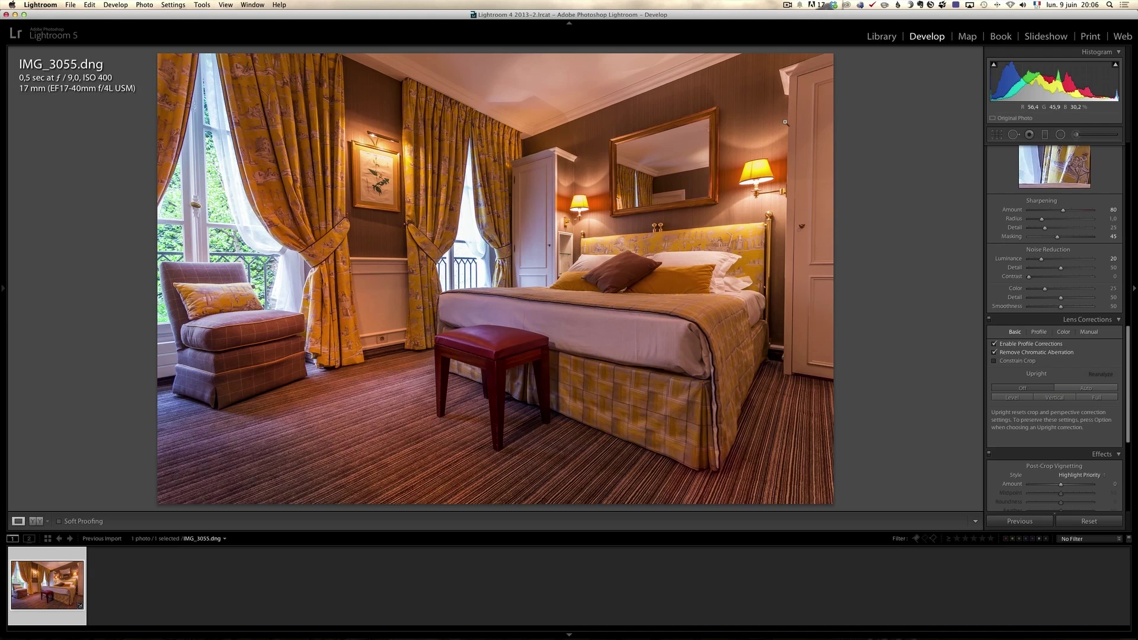
pyautogui.click(785, 304)
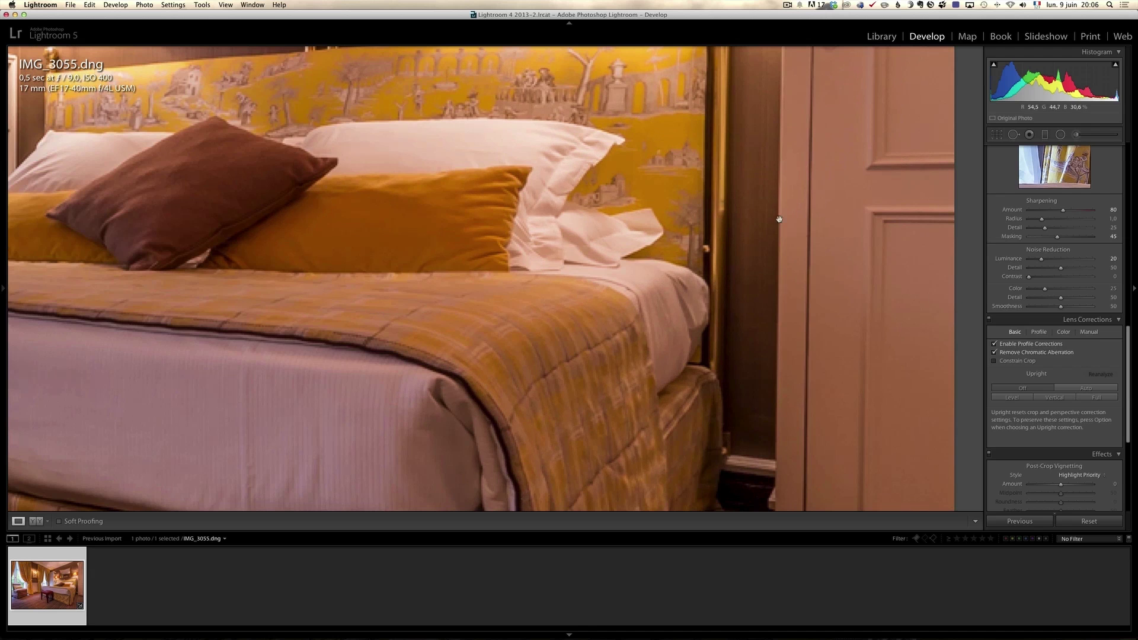
pyautogui.click(806, 177)
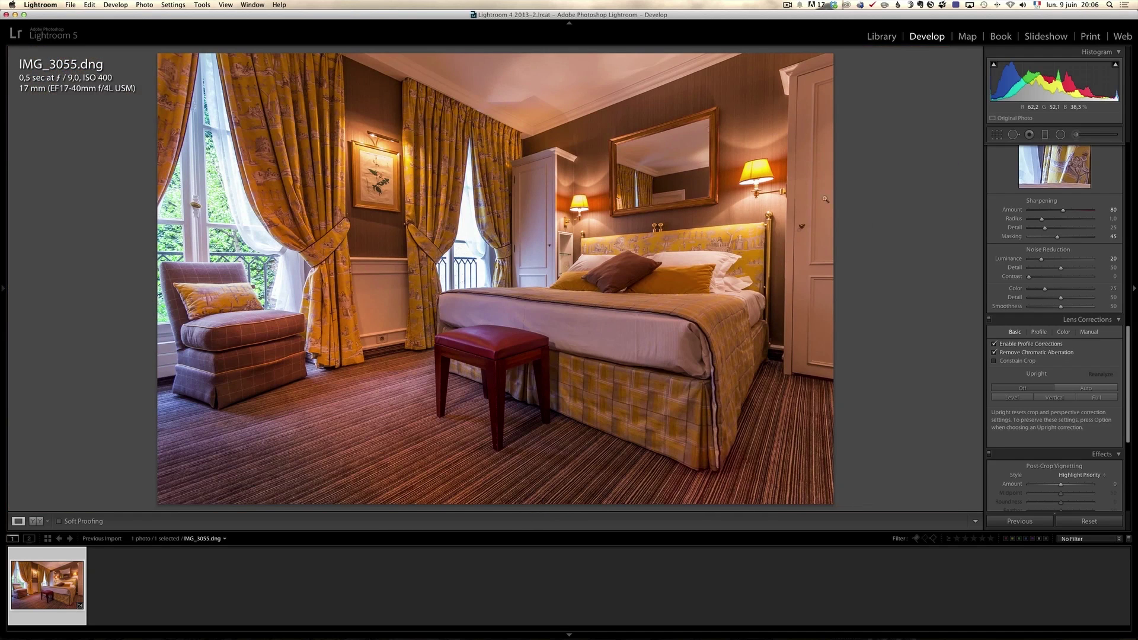
# Step: Set the manual Vertical perspective transform to +5 in the lens corrections
pyautogui.click(1090, 332)
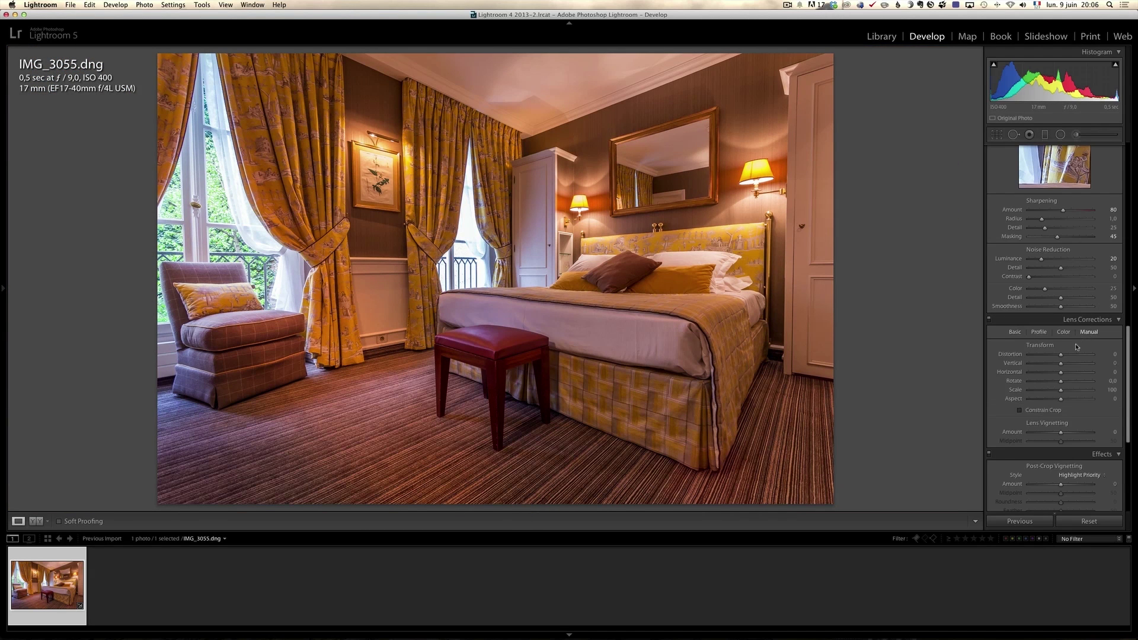
pyautogui.click(1060, 363)
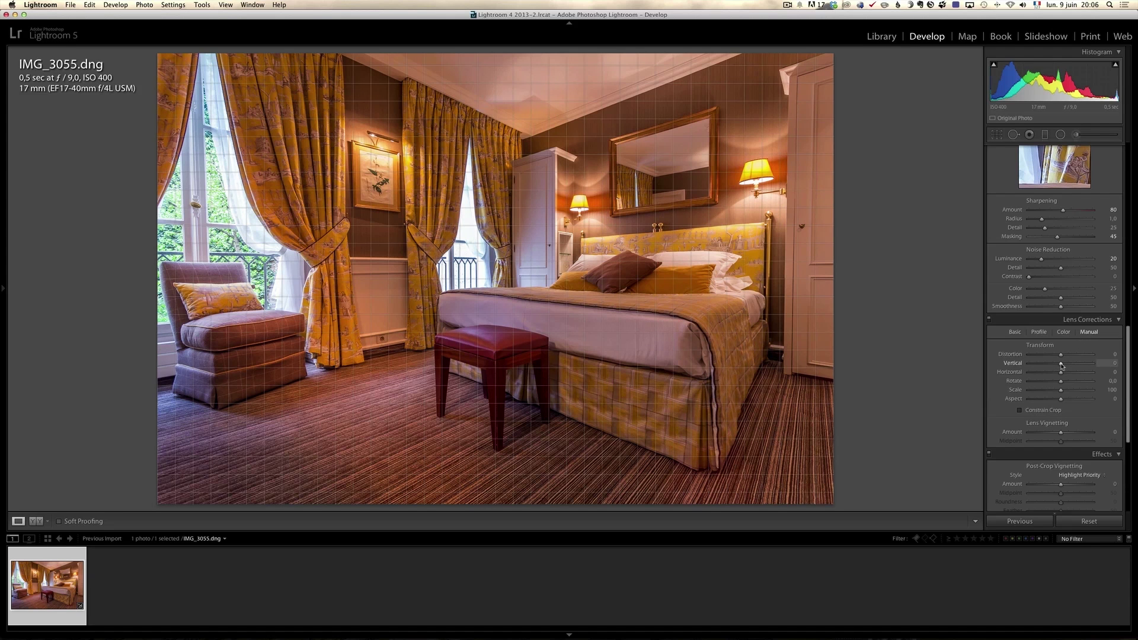
pyautogui.click(1061, 364)
pyautogui.moveTo(1062, 366); pyautogui.dragTo(1064, 367)
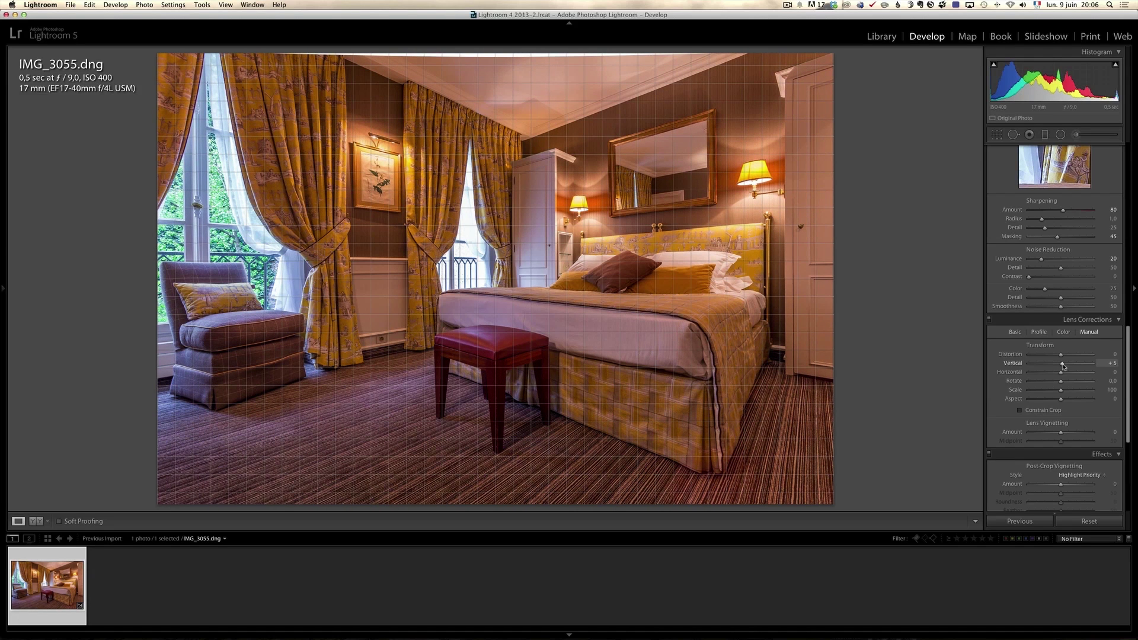
pyautogui.moveTo(1063, 367); pyautogui.dragTo(1063, 367)
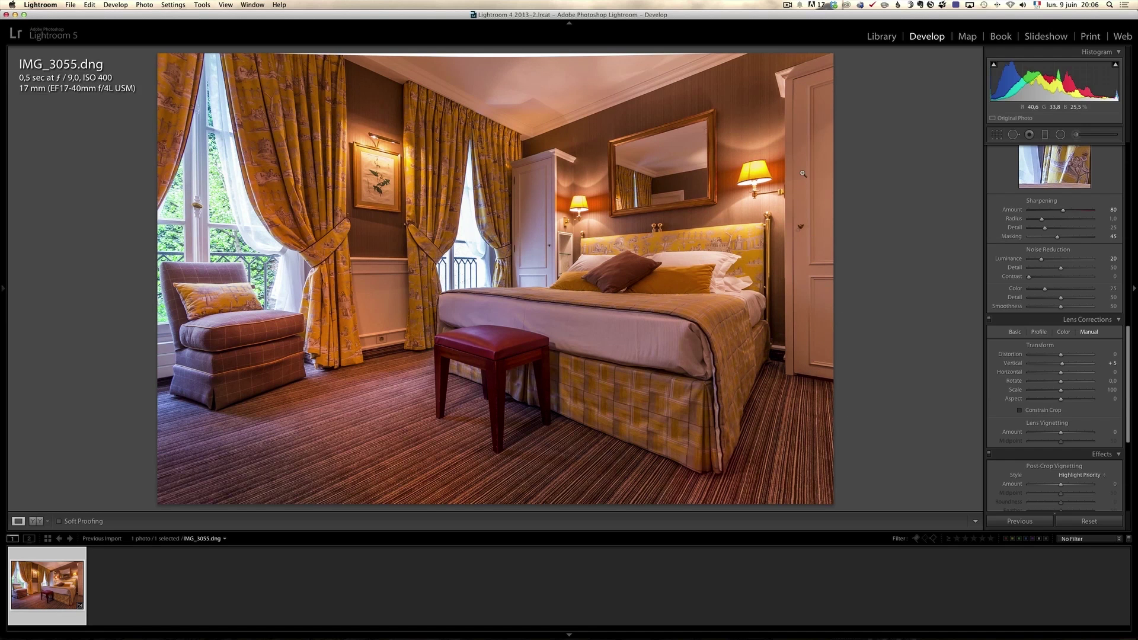
# Step: Try a strong positive manual Distortion correction against the grid, and set Distortion to -2
pyautogui.moveTo(1053, 358); pyautogui.dragTo(1067, 357)
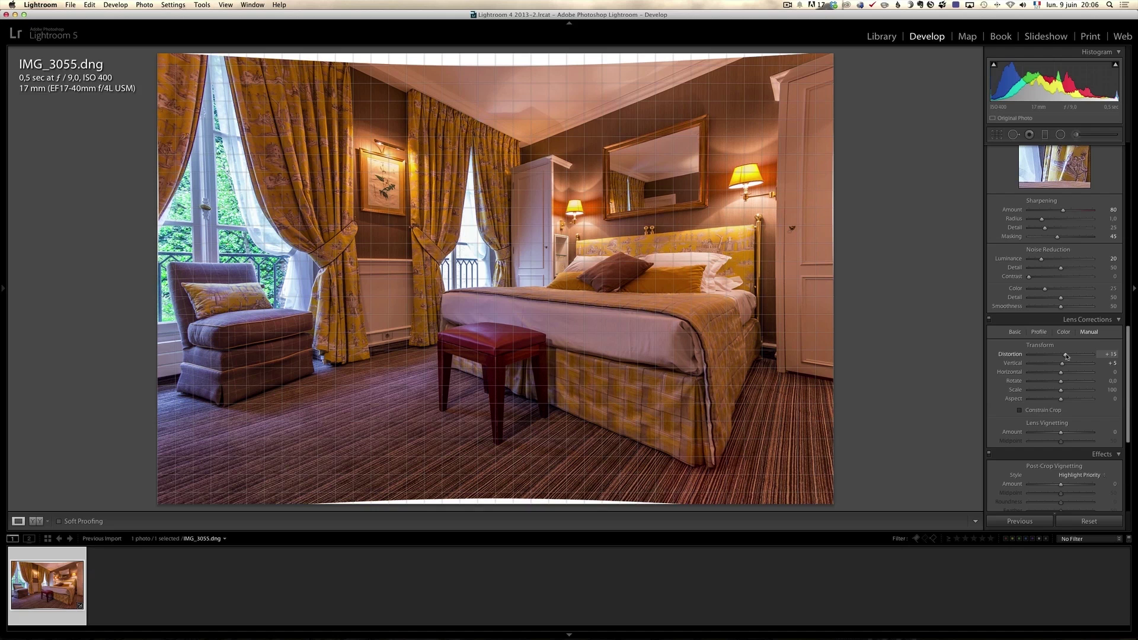
pyautogui.moveTo(1067, 356); pyautogui.dragTo(1061, 357)
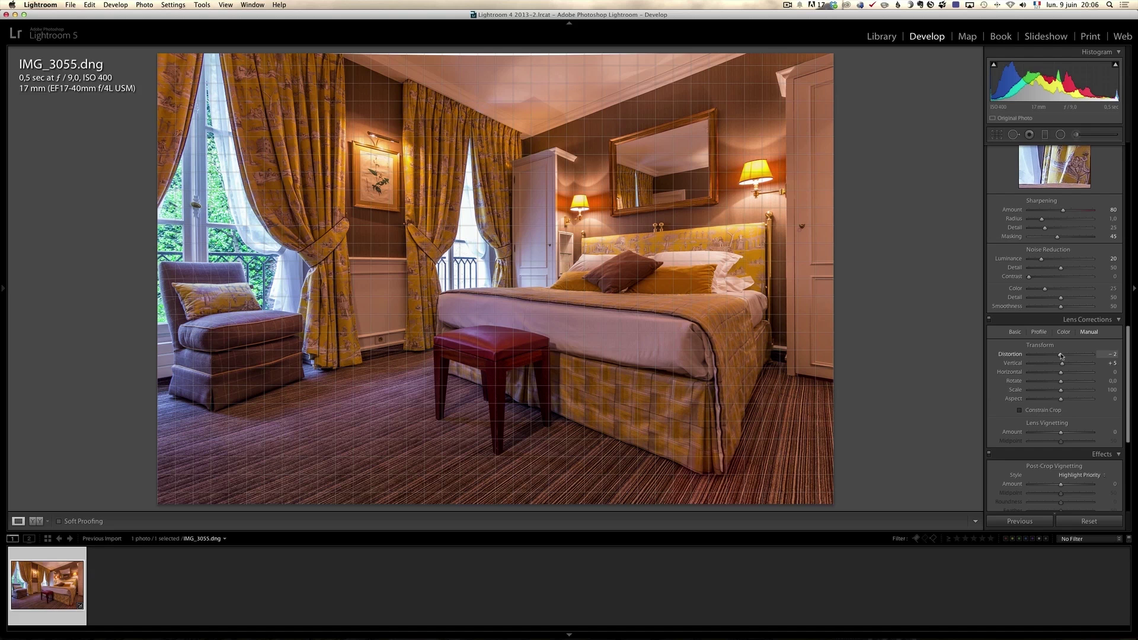
pyautogui.moveTo(1062, 356); pyautogui.dragTo(1061, 356)
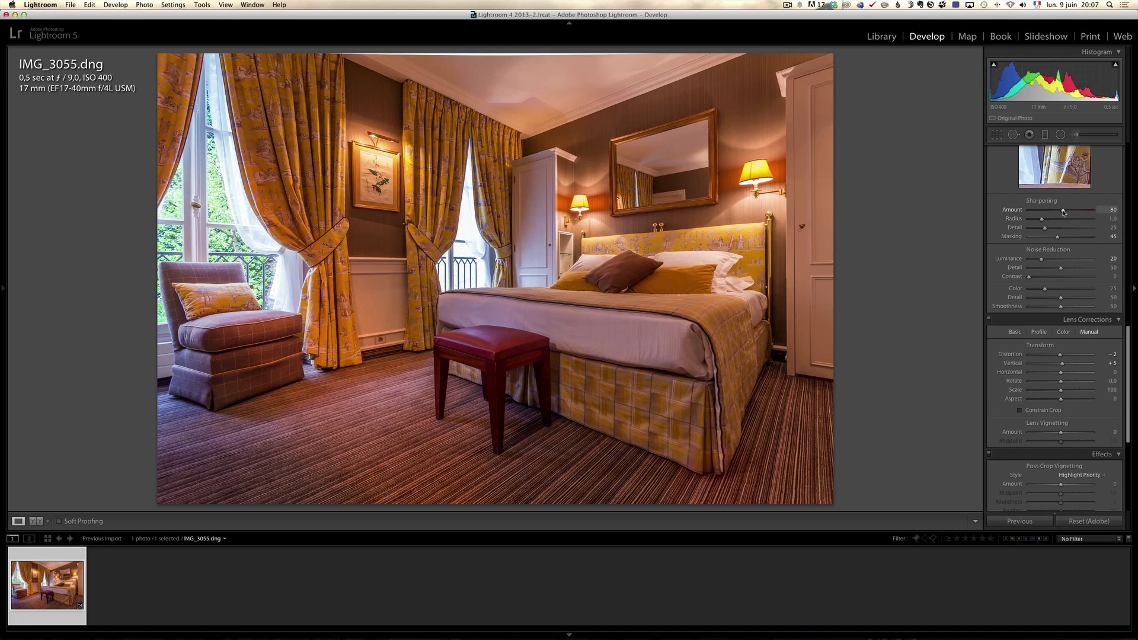
# Step: Add an oval radial filter with the Exposure effect over the large curtain beside the picture, inverting its mask
pyautogui.moveTo(1129, 240); pyautogui.dragTo(1126, 161)
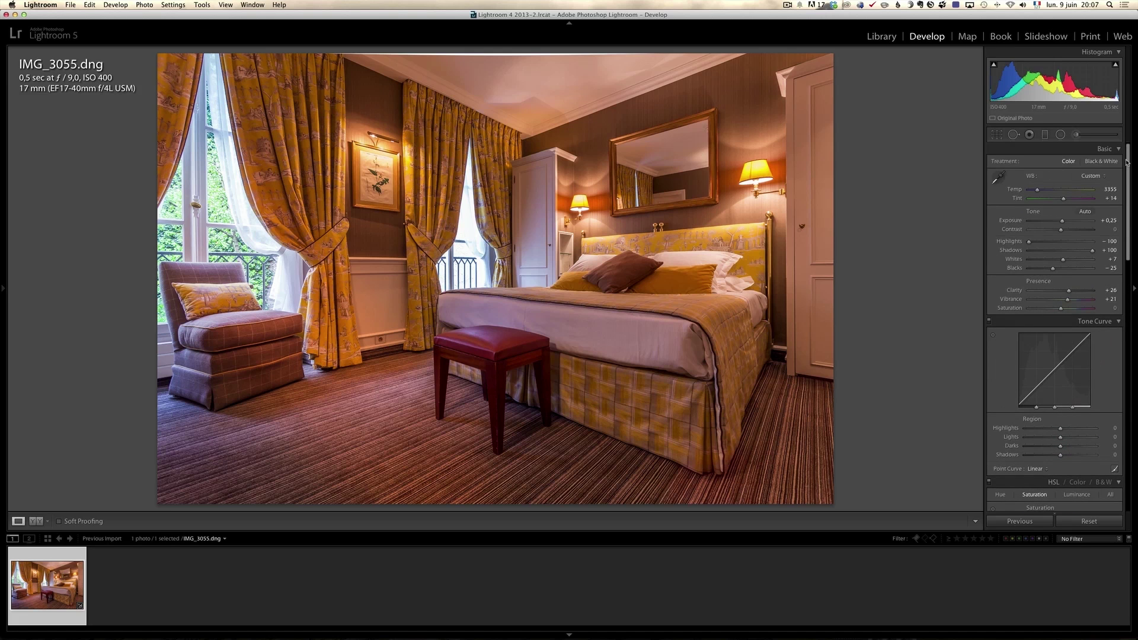
pyautogui.click(1060, 135)
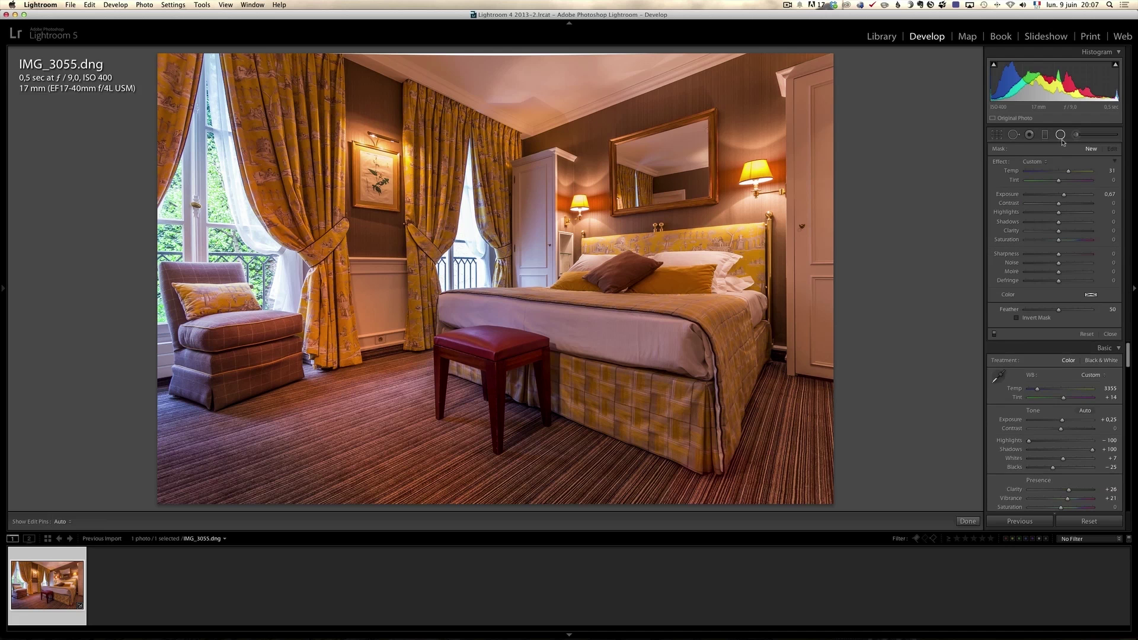
pyautogui.click(1039, 162)
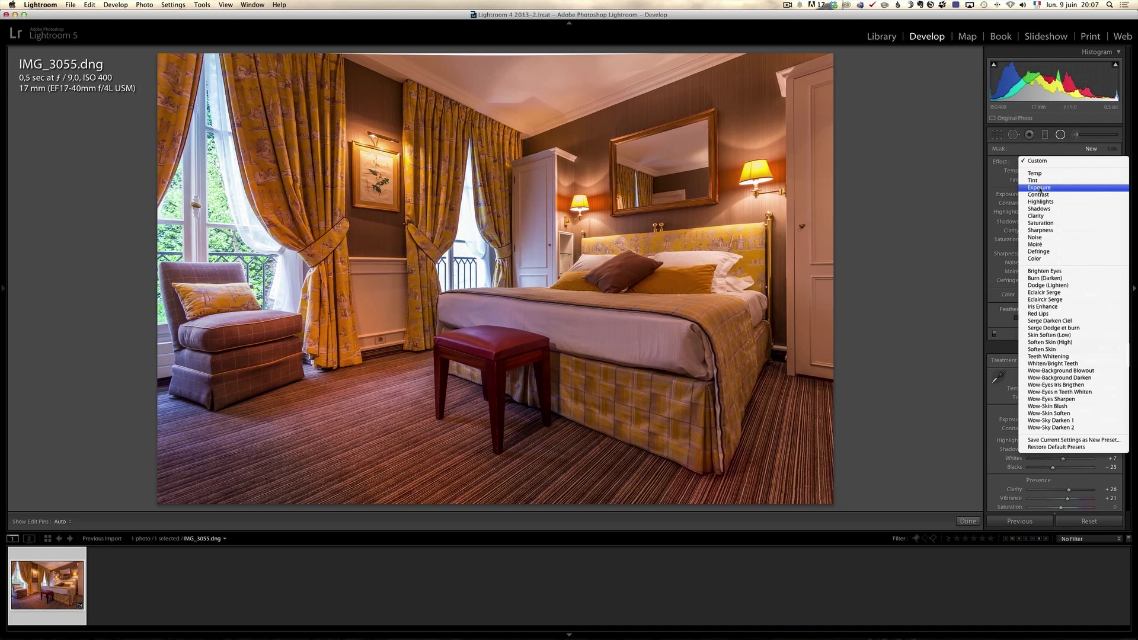
pyautogui.click(1042, 189)
pyautogui.moveTo(282, 107); pyautogui.dragTo(339, 181)
pyautogui.moveTo(283, 107); pyautogui.dragTo(311, 147)
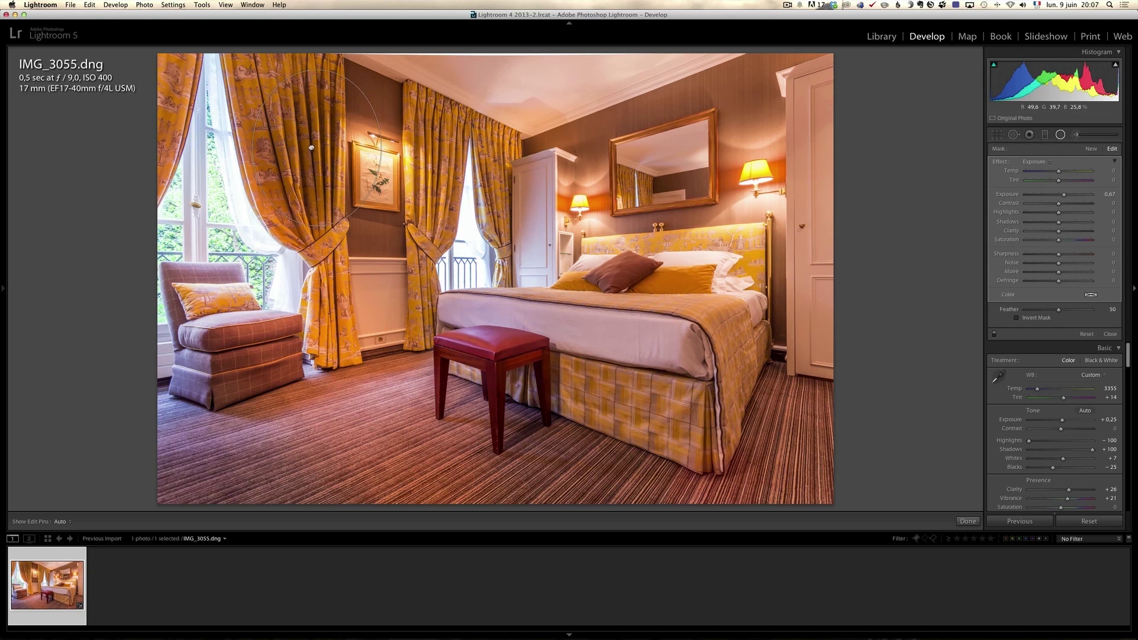
pyautogui.click(1040, 318)
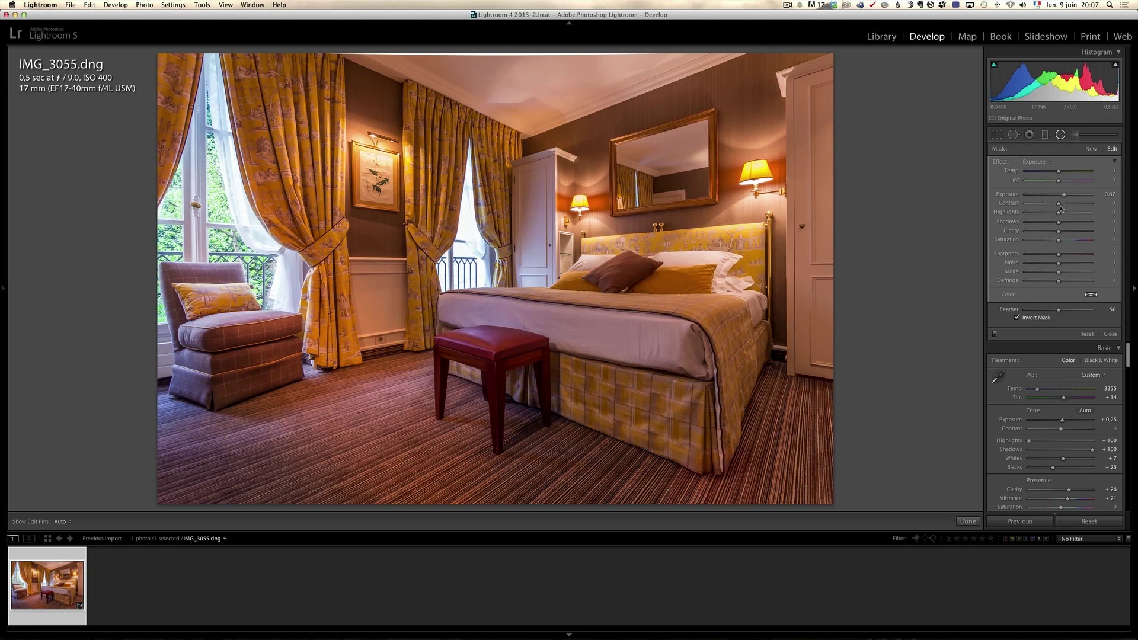
# Step: Set the curtain radial filter to Exposure 1.95 and Feather 100, and reposition it over the curtain folds
pyautogui.moveTo(1065, 195); pyautogui.dragTo(1076, 195)
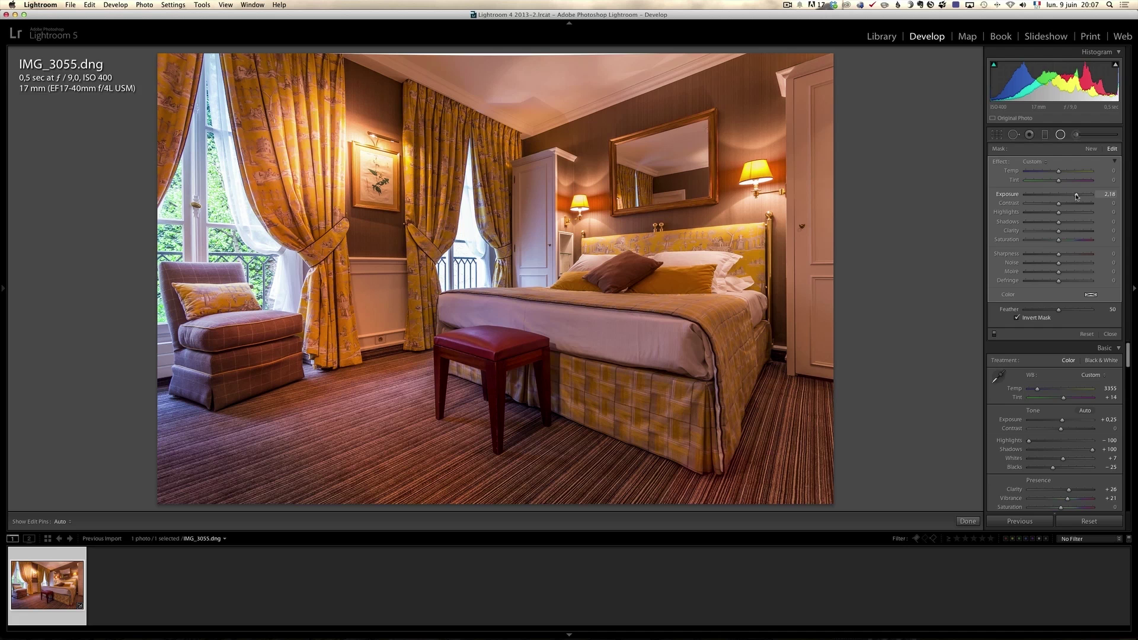
pyautogui.moveTo(313, 152); pyautogui.dragTo(292, 145)
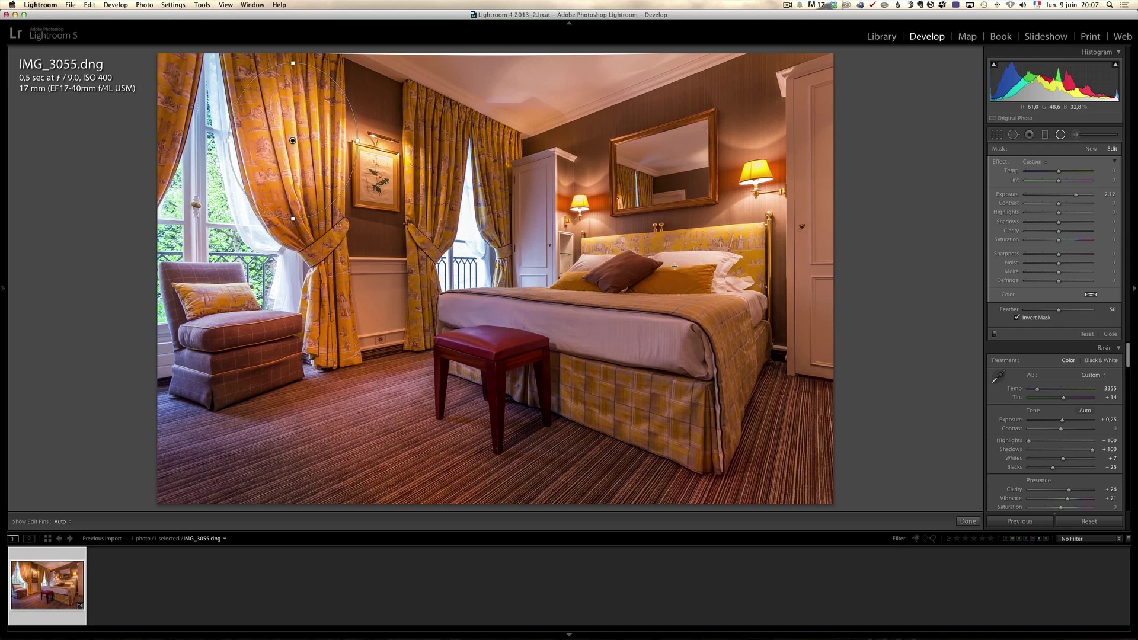
pyautogui.moveTo(1059, 311); pyautogui.dragTo(1093, 310)
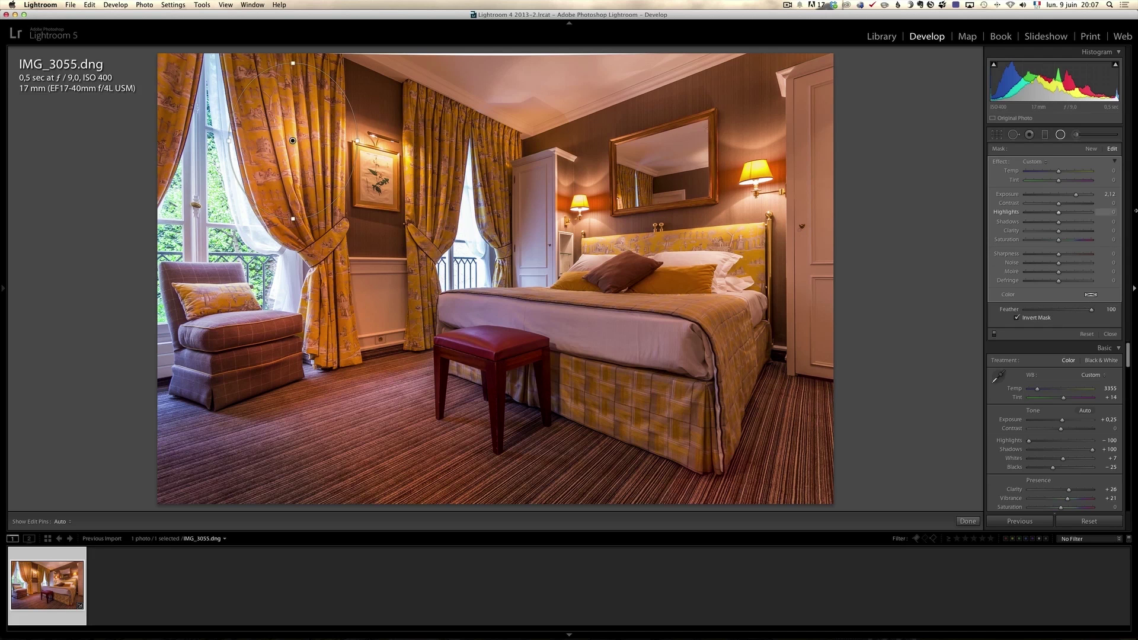
pyautogui.moveTo(1076, 195); pyautogui.dragTo(1074, 195)
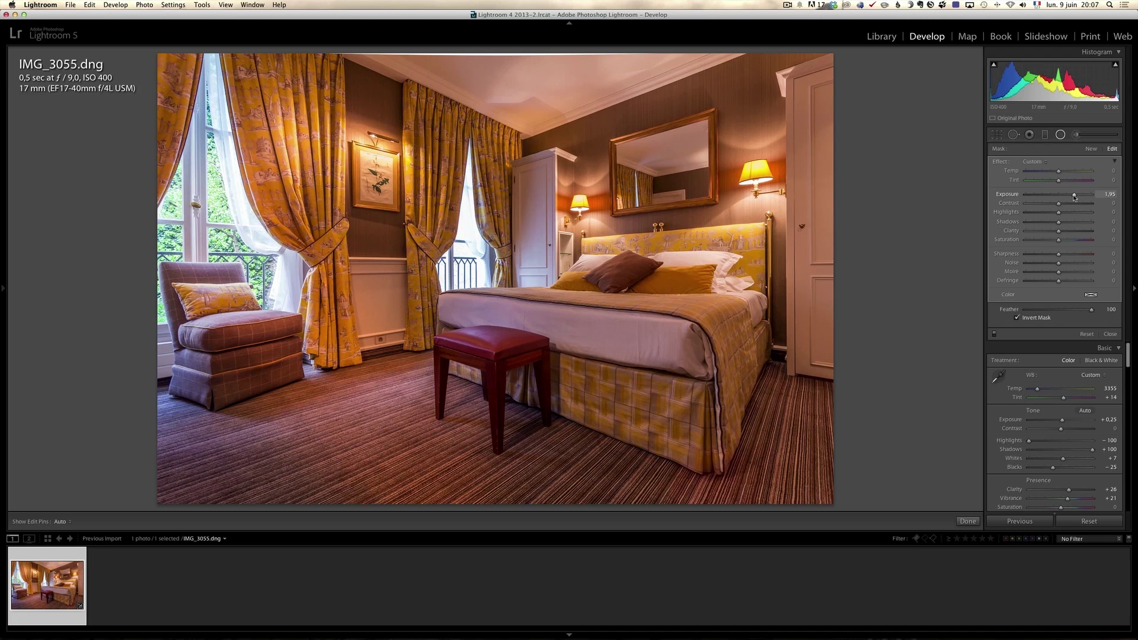
pyautogui.moveTo(287, 129); pyautogui.dragTo(292, 137)
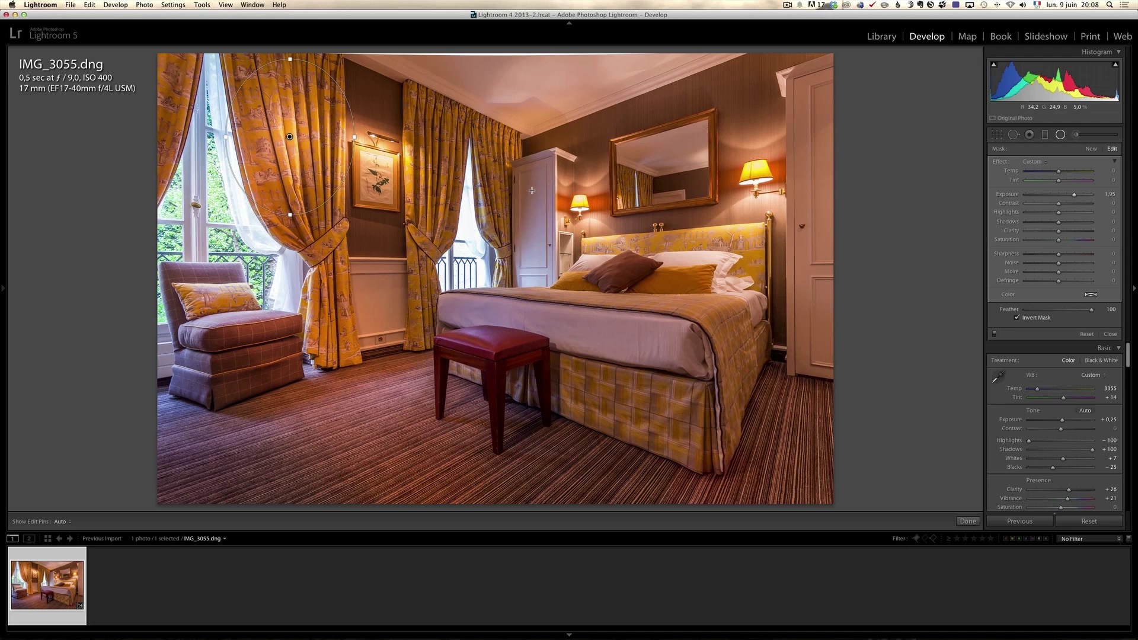
# Step: Duplicate the curtain radial filter onto the carpet between armchair and stool, and set its Exposure to 0.91
pyautogui.rightClick(290, 137)
pyautogui.click(308, 142)
pyautogui.moveTo(321, 215); pyautogui.dragTo(347, 428)
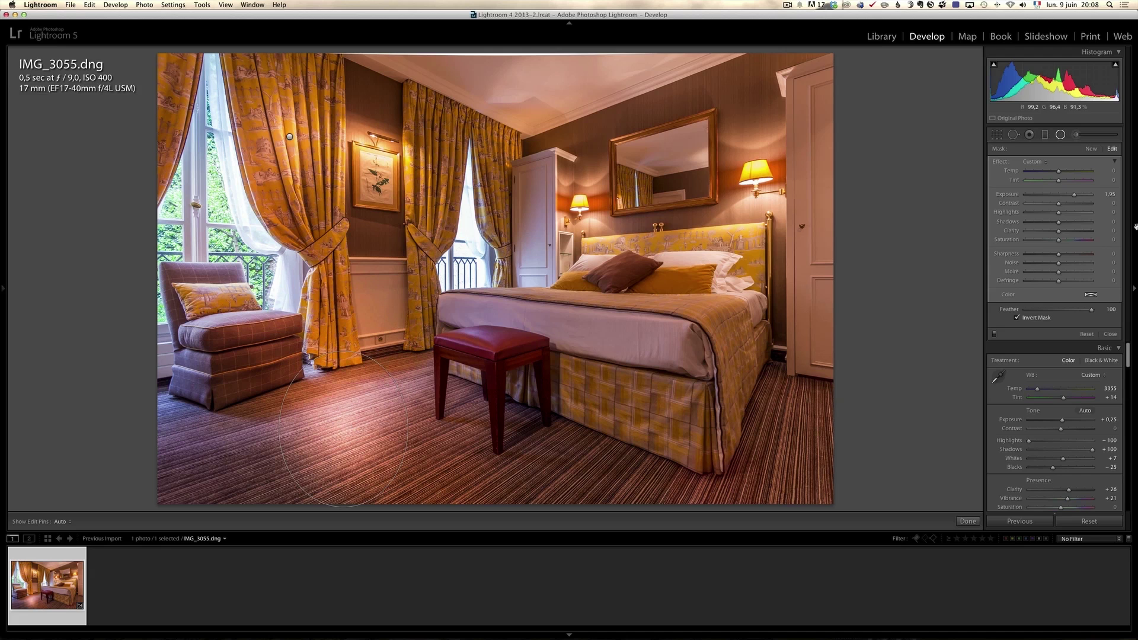
pyautogui.moveTo(1076, 197); pyautogui.dragTo(1066, 196)
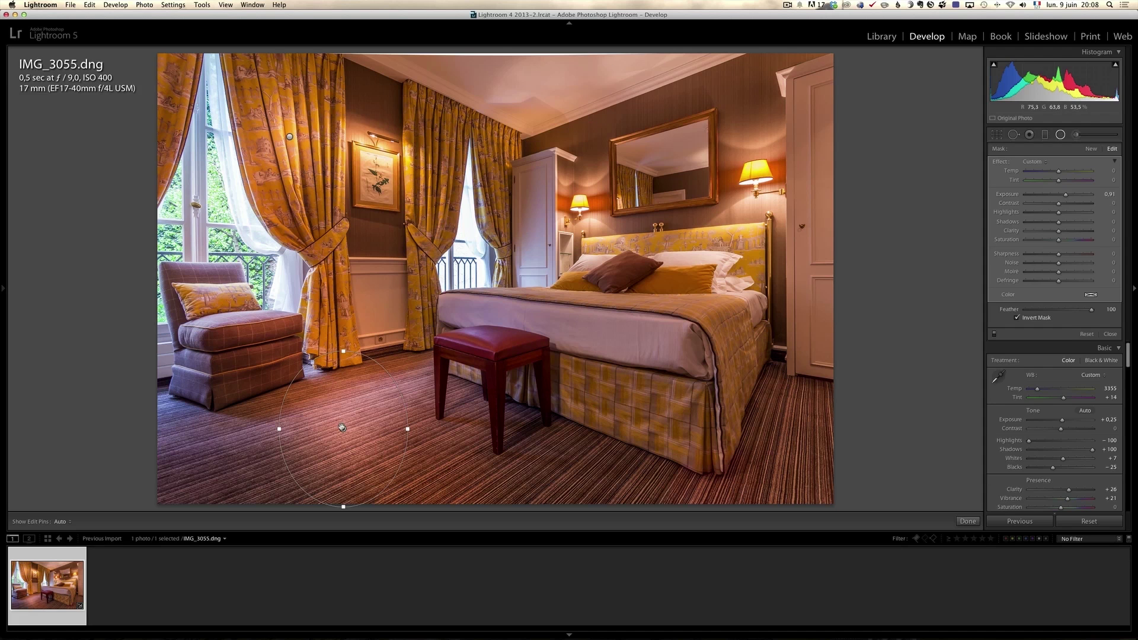
# Step: Duplicate the carpet filter onto the upper part of the wardrobe beside the bed, make it taller and set Exposure to 0.70
pyautogui.rightClick(344, 429)
pyautogui.click(362, 432)
pyautogui.moveTo(343, 429); pyautogui.dragTo(824, 167)
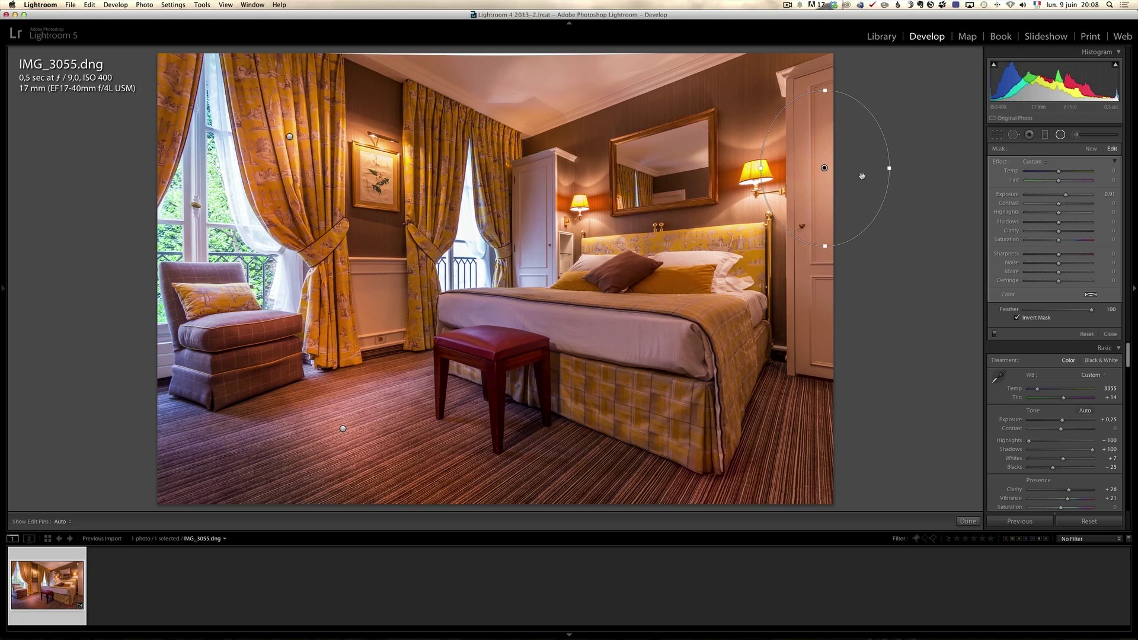
pyautogui.moveTo(824, 248); pyautogui.dragTo(824, 258)
pyautogui.moveTo(824, 167)
pyautogui.mouseDown()
pyautogui.moveTo(827, 195)
pyautogui.moveTo(822, 148)
pyautogui.mouseUp()
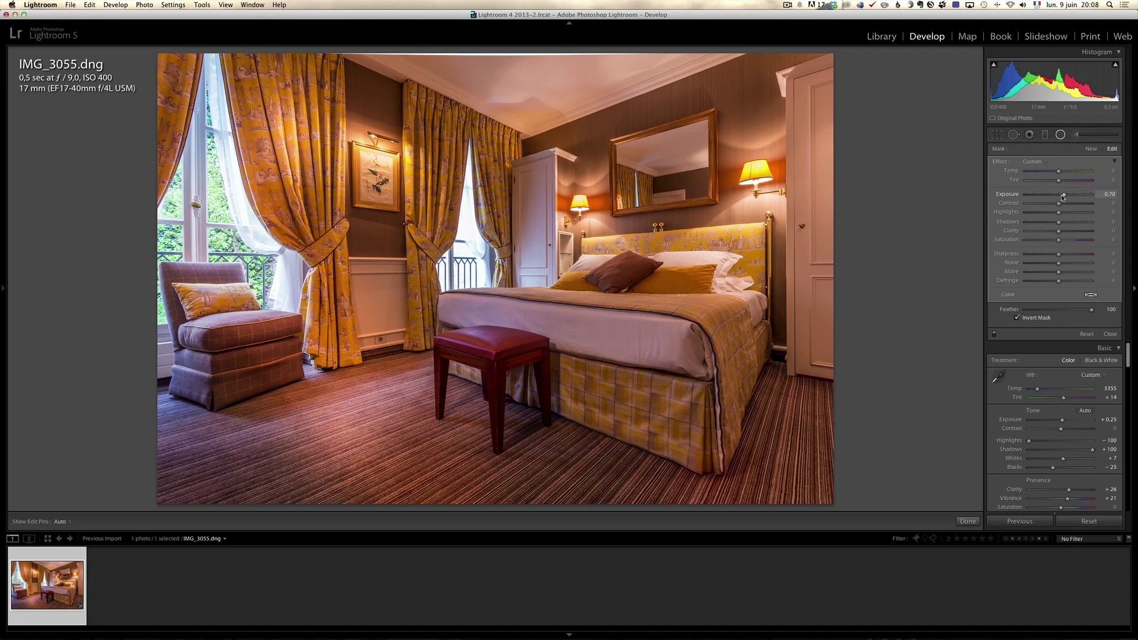
# Step: Duplicate the wardrobe filter down to the wardrobe's base and set its Exposure to 1.13
pyautogui.rightClick(823, 149)
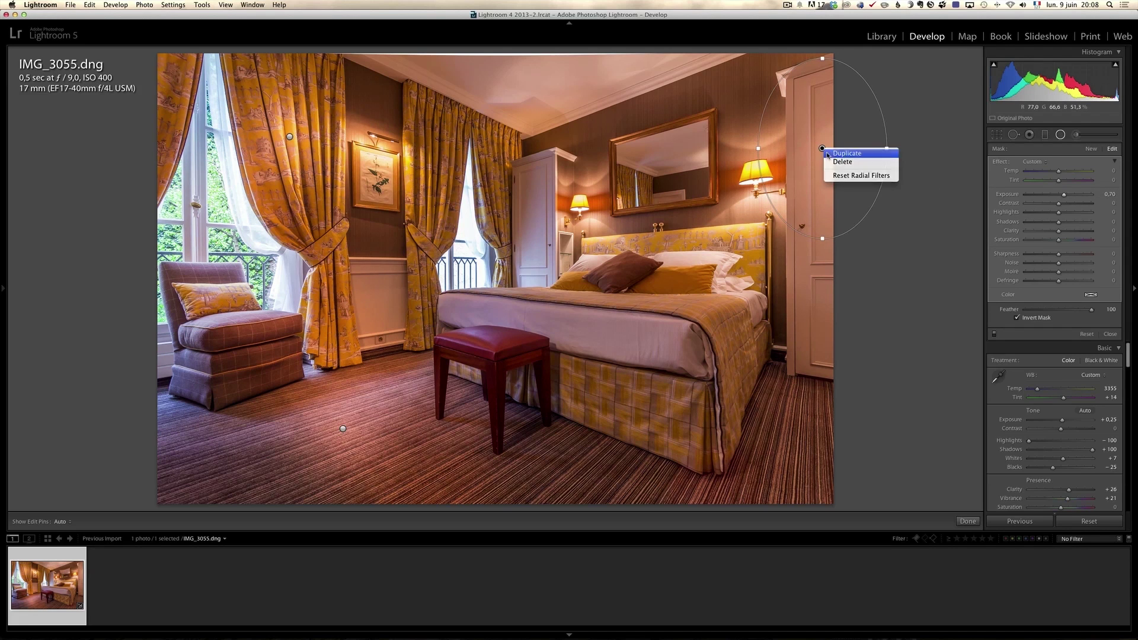
pyautogui.click(828, 155)
pyautogui.moveTo(822, 149); pyautogui.dragTo(821, 372)
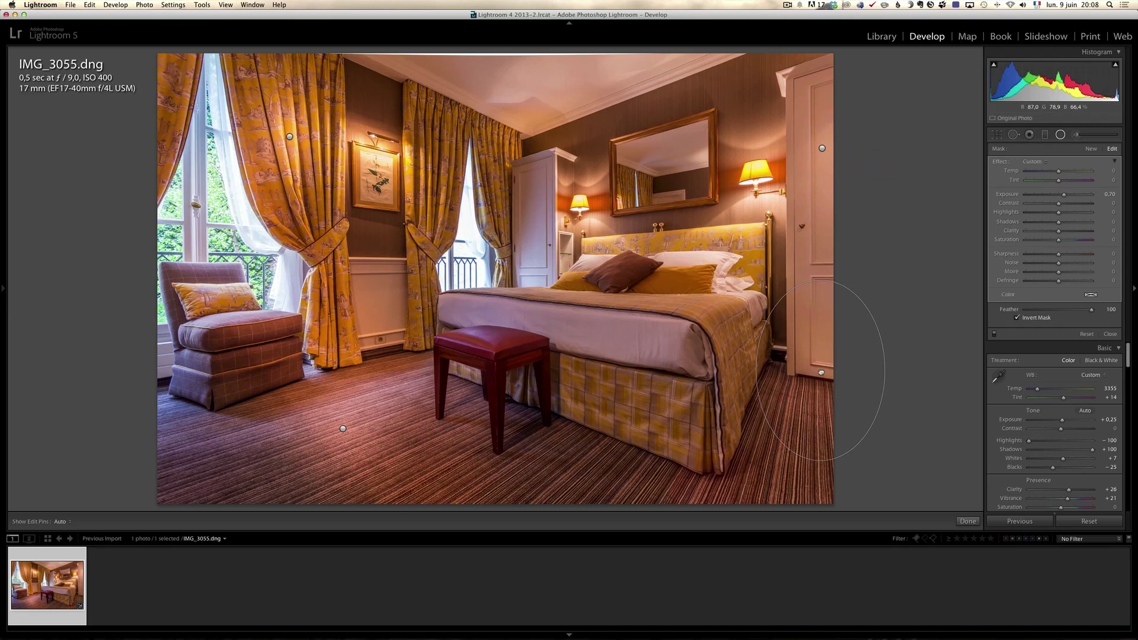
pyautogui.moveTo(1064, 194); pyautogui.dragTo(1067, 196)
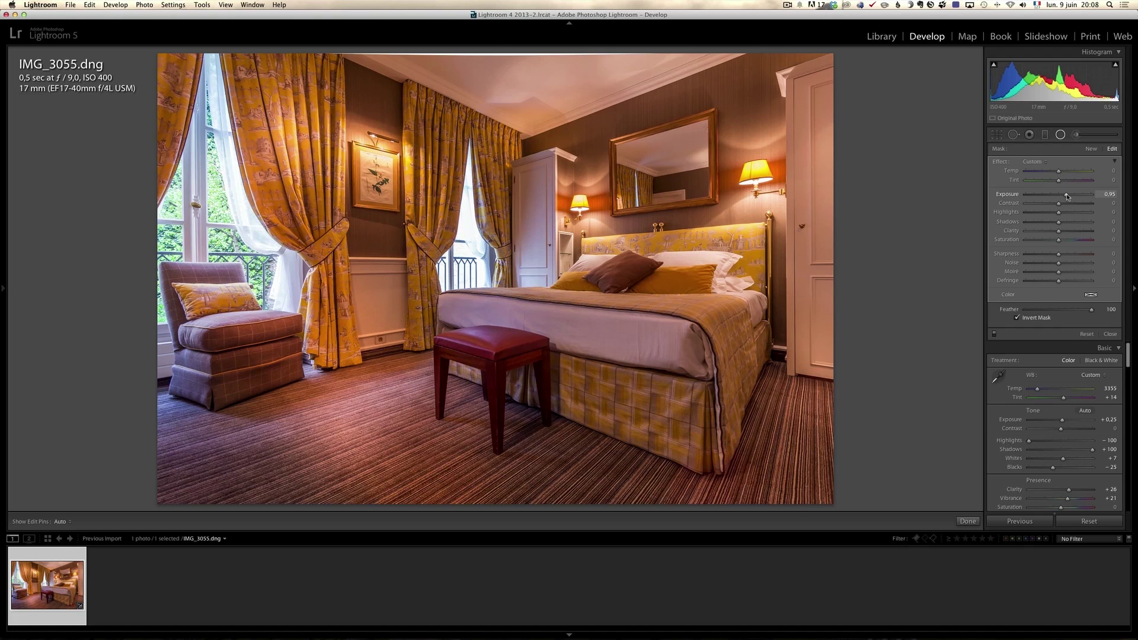
pyautogui.moveTo(1067, 196); pyautogui.dragTo(1071, 196)
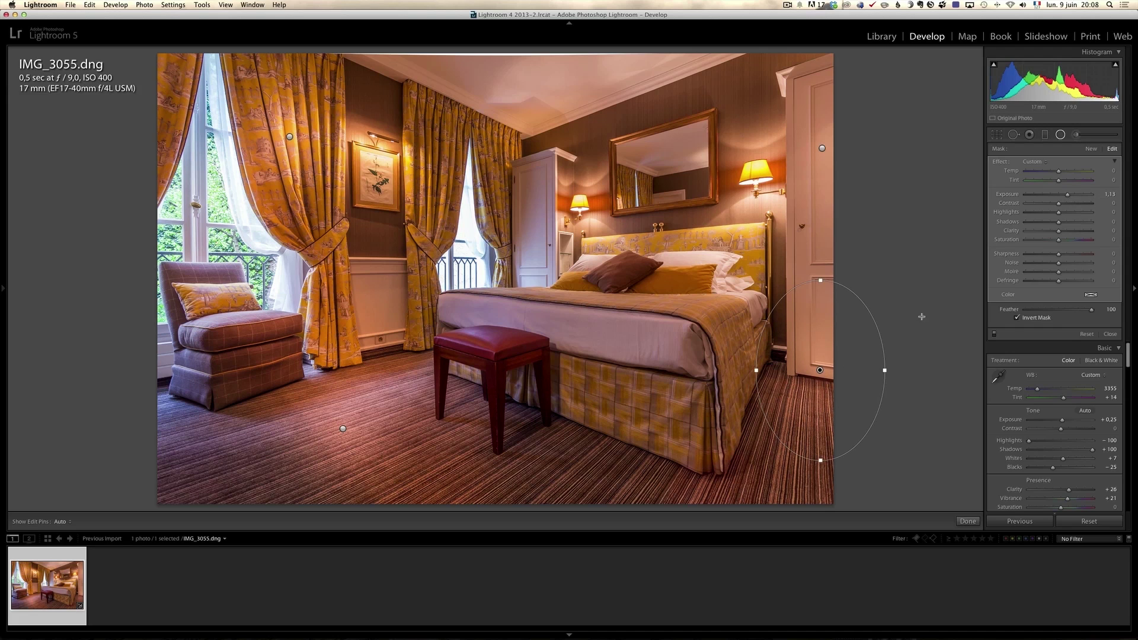
# Step: Duplicate the radial filter at the wardrobe's base onto the bed near the pillows
pyautogui.rightClick(820, 370)
pyautogui.click(820, 372)
pyautogui.moveTo(820, 370); pyautogui.dragTo(594, 306)
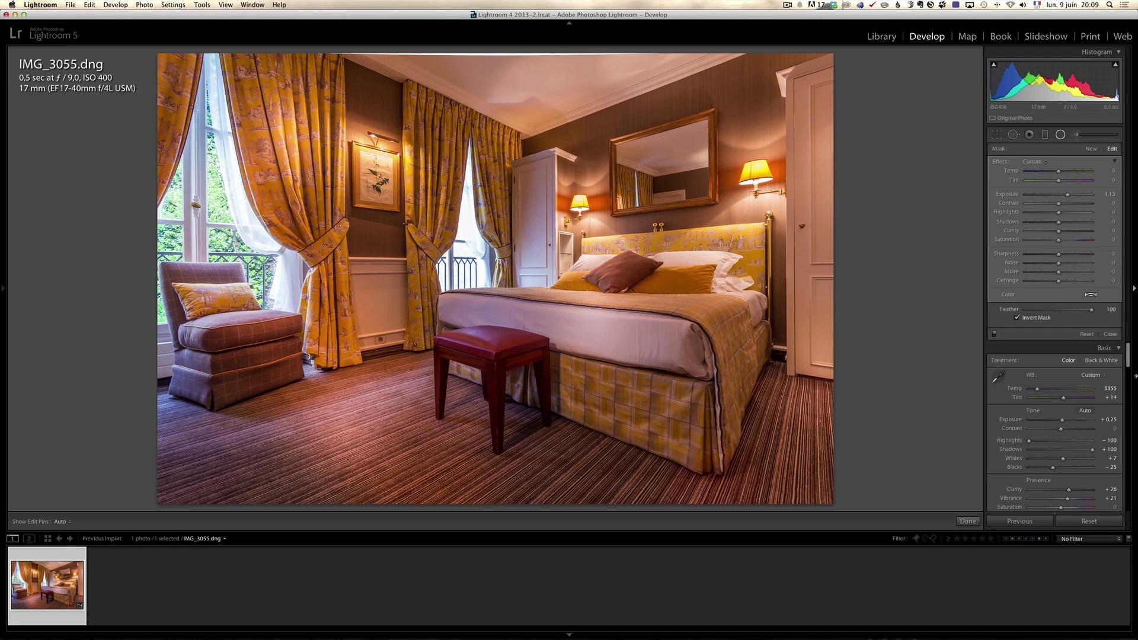
# Step: Compare the photo with the radial filters switched off and on, and close the Radial Filter tool
pyautogui.click(994, 335)
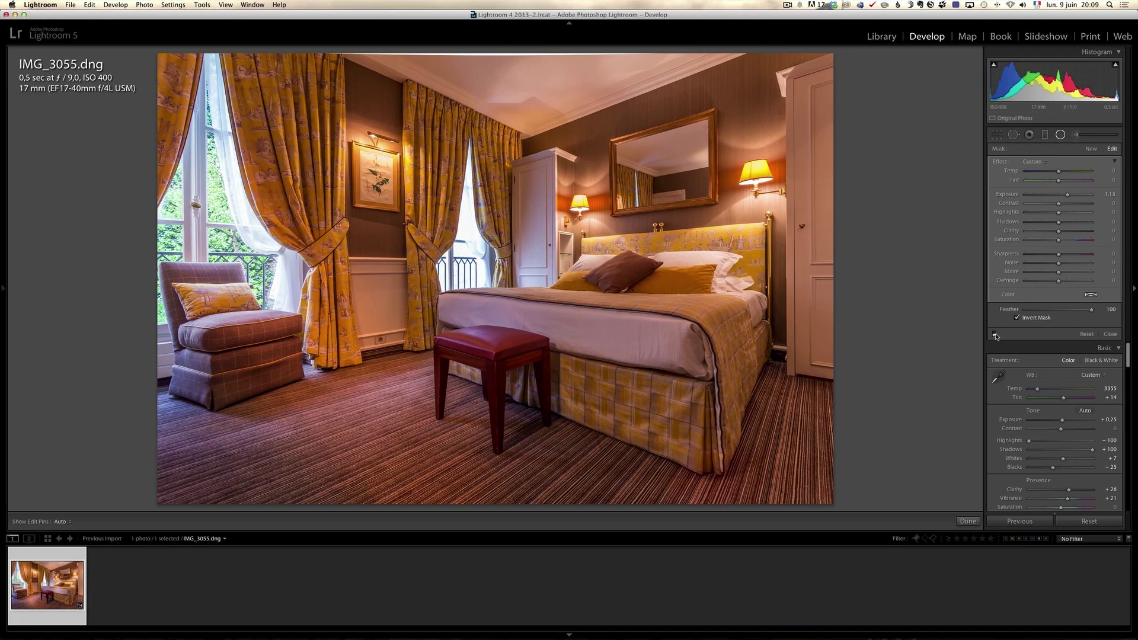
pyautogui.click(994, 334)
pyautogui.click(995, 334)
pyautogui.click(994, 334)
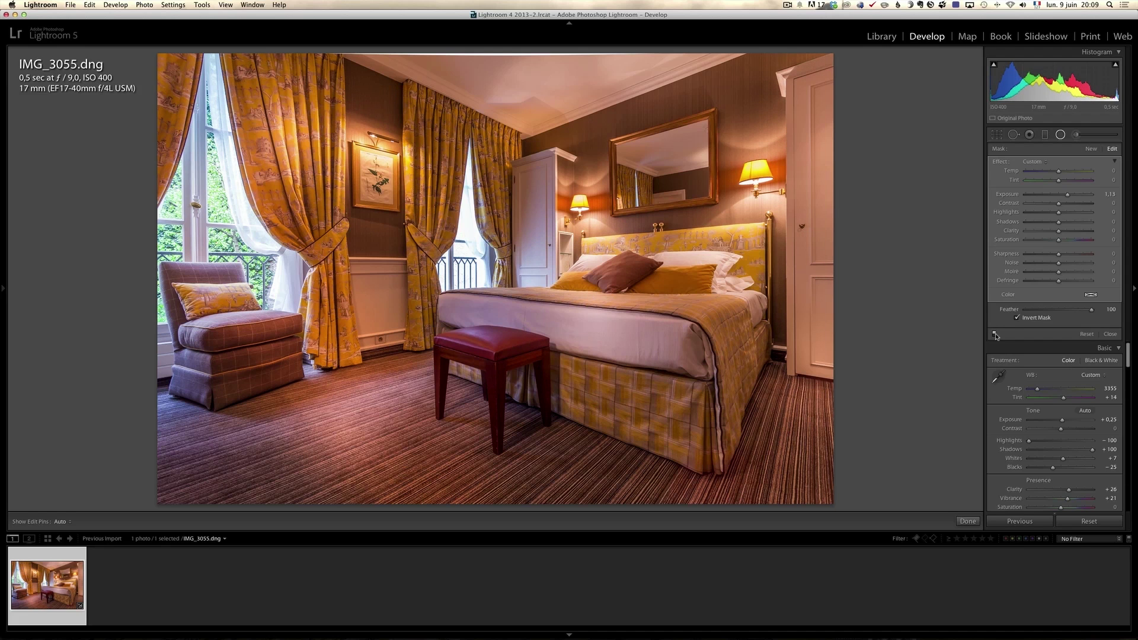
pyautogui.click(1110, 334)
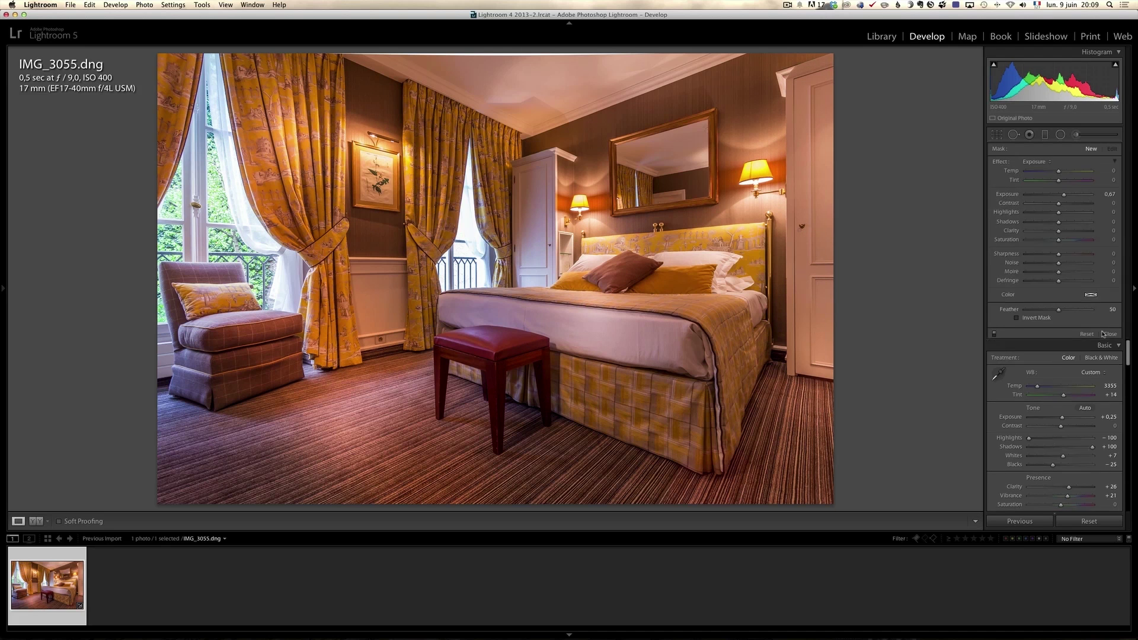
# Step: Set Clarity to -8 and the post-crop vignetting Amount to -23
pyautogui.moveTo(1069, 293); pyautogui.dragTo(1056, 291)
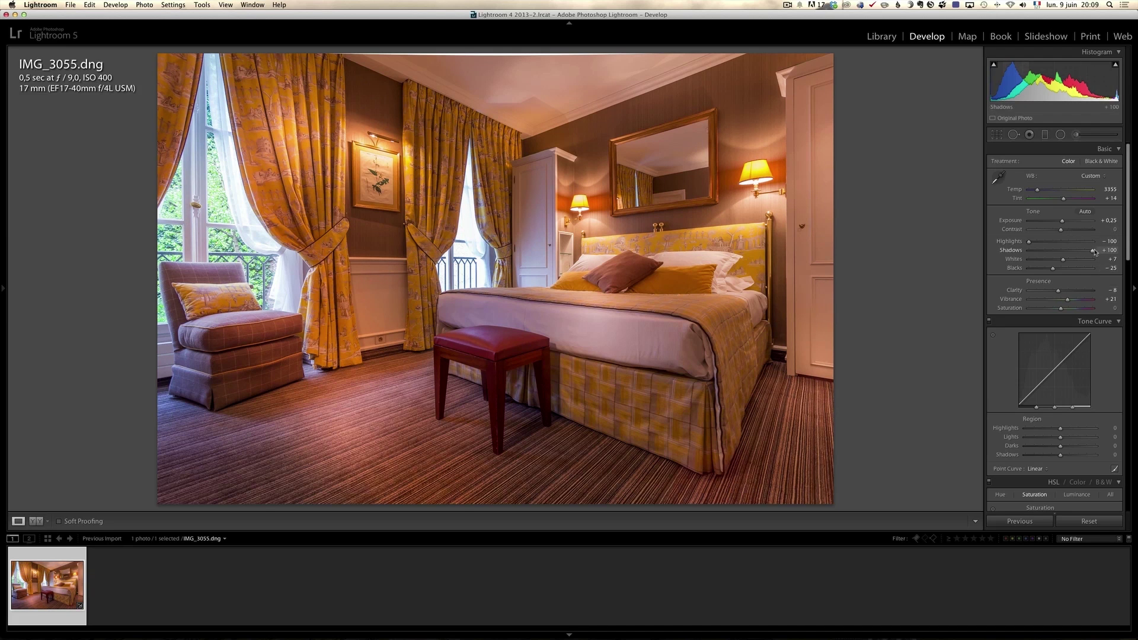
pyautogui.scroll(-10, 1093, 256)
pyautogui.scroll(-5, 1093, 256)
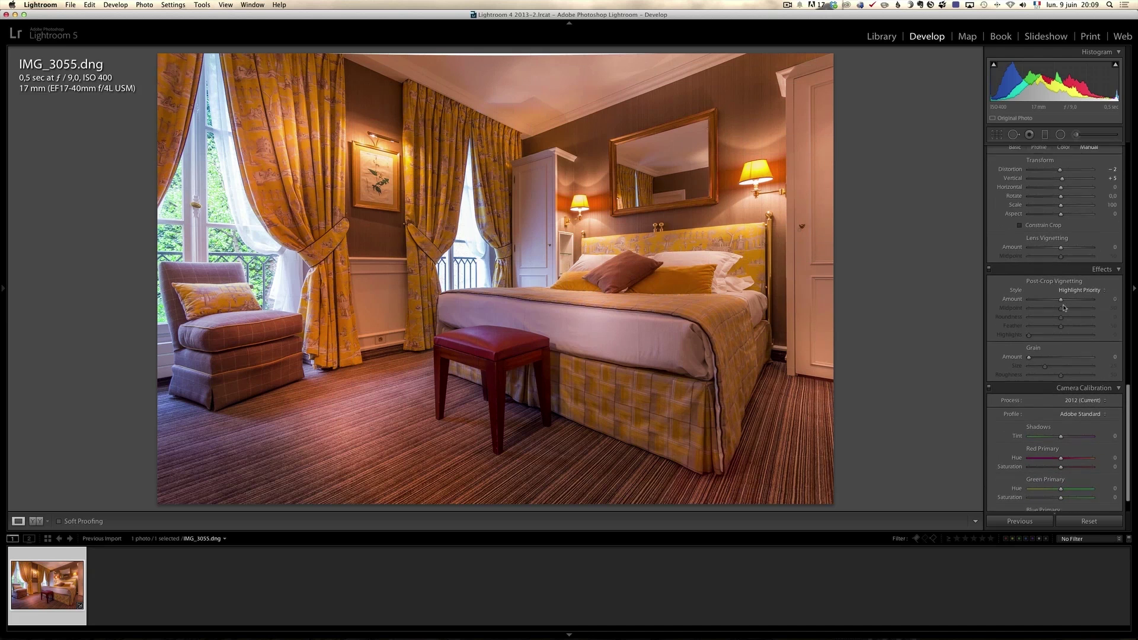
pyautogui.moveTo(1061, 295); pyautogui.dragTo(1053, 294)
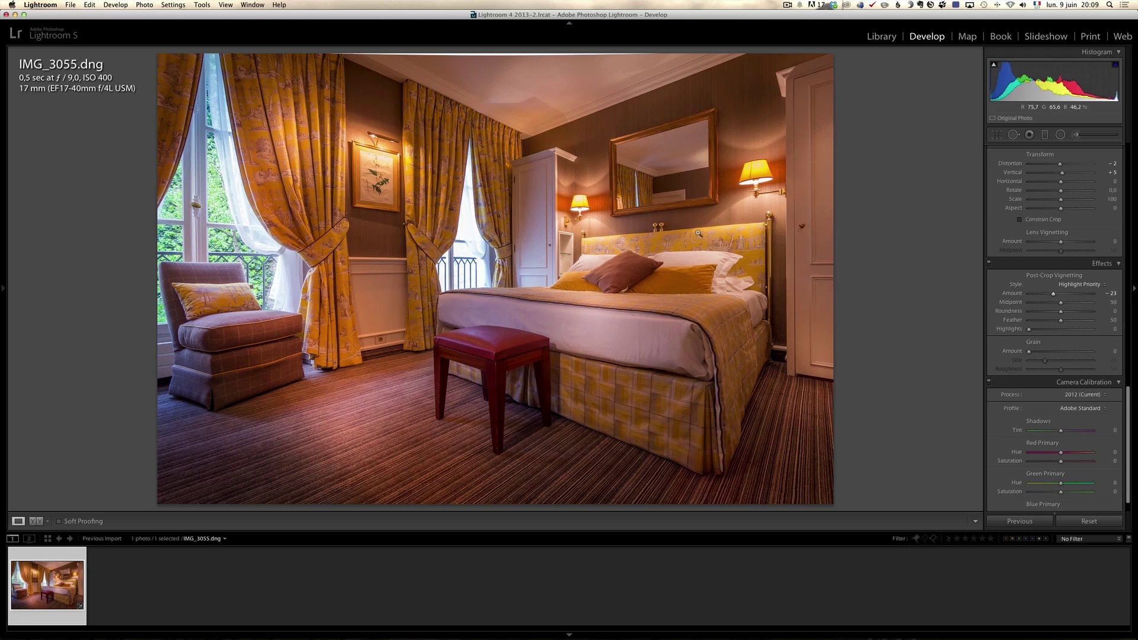
# Step: Inspect the bed area up close, and send IMG_3055.dng to Adobe Photoshop CC for further editing
pyautogui.click(632, 329)
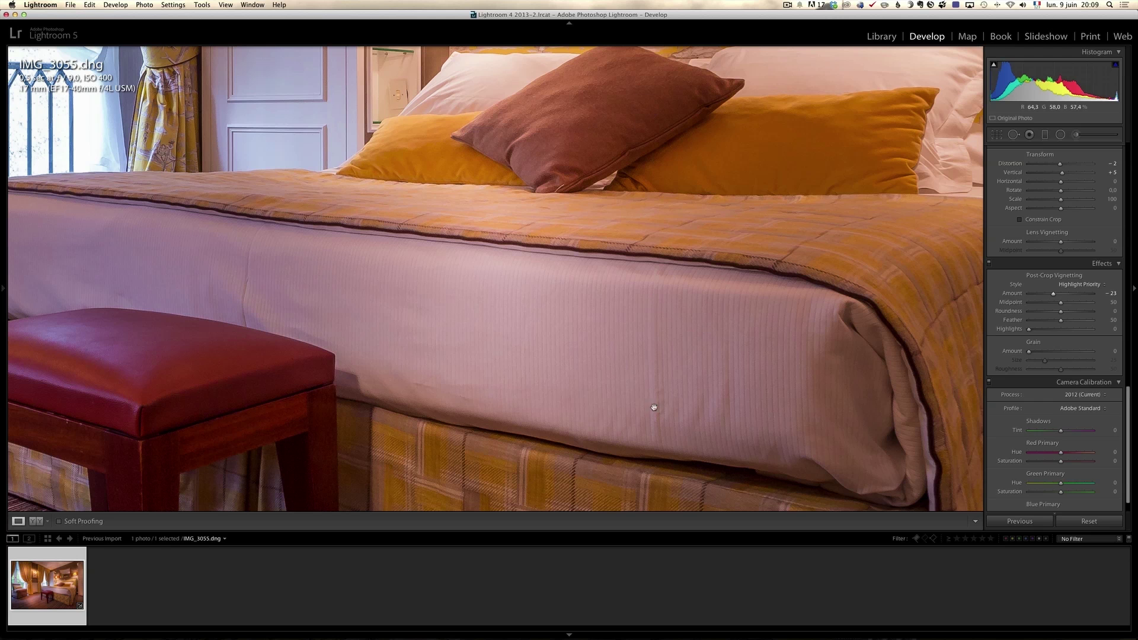
pyautogui.click(902, 142)
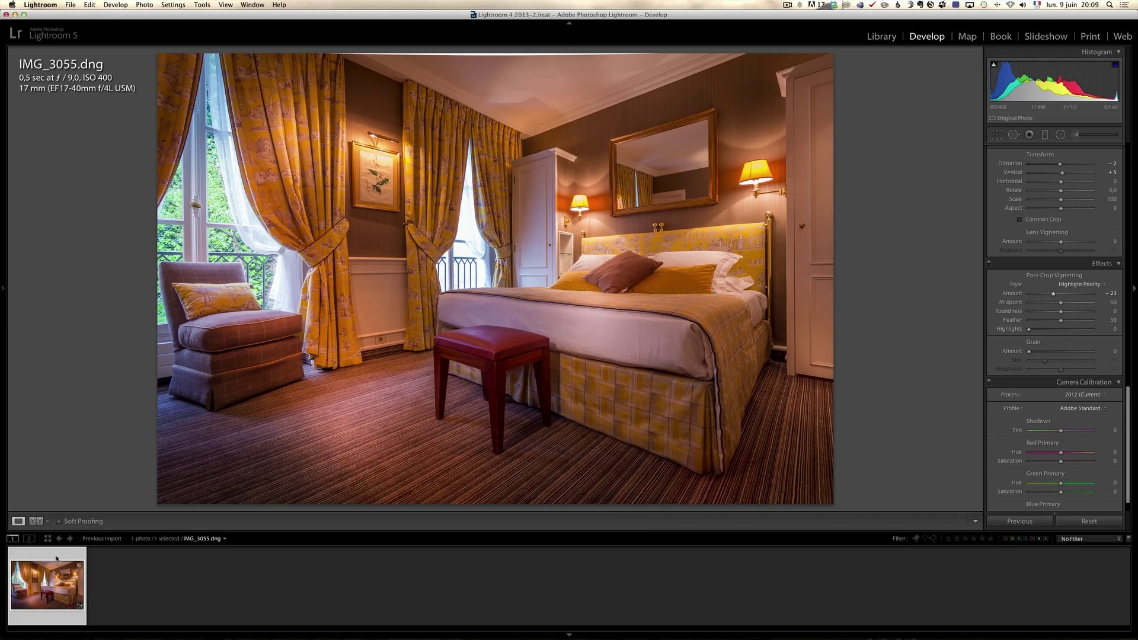
pyautogui.rightClick(56, 557)
pyautogui.moveTo(101, 448)
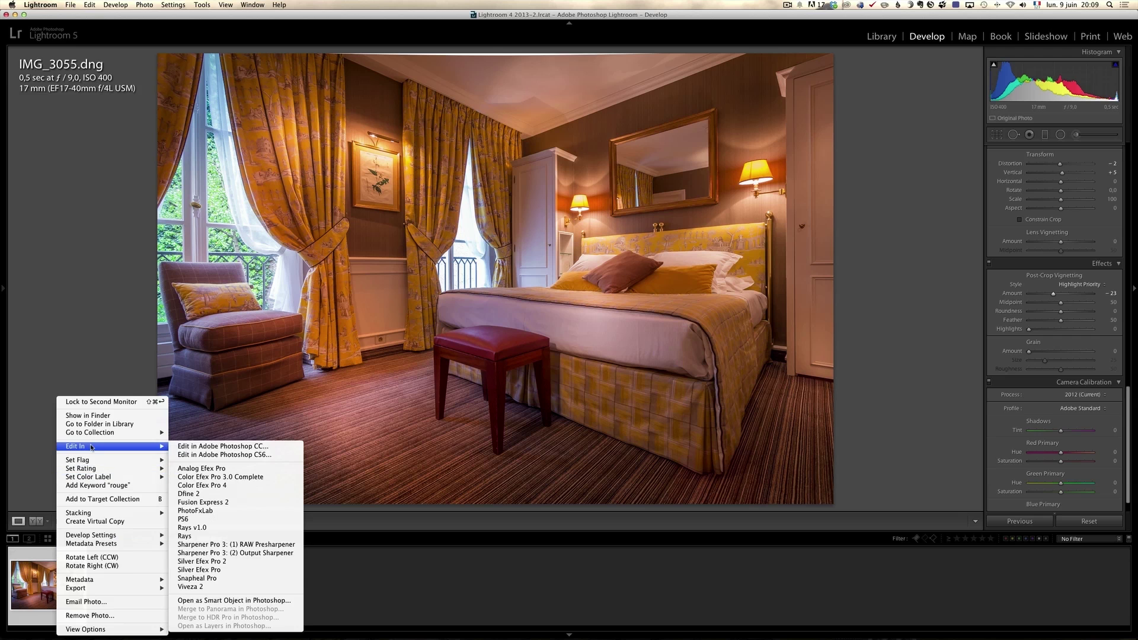
pyautogui.click(221, 447)
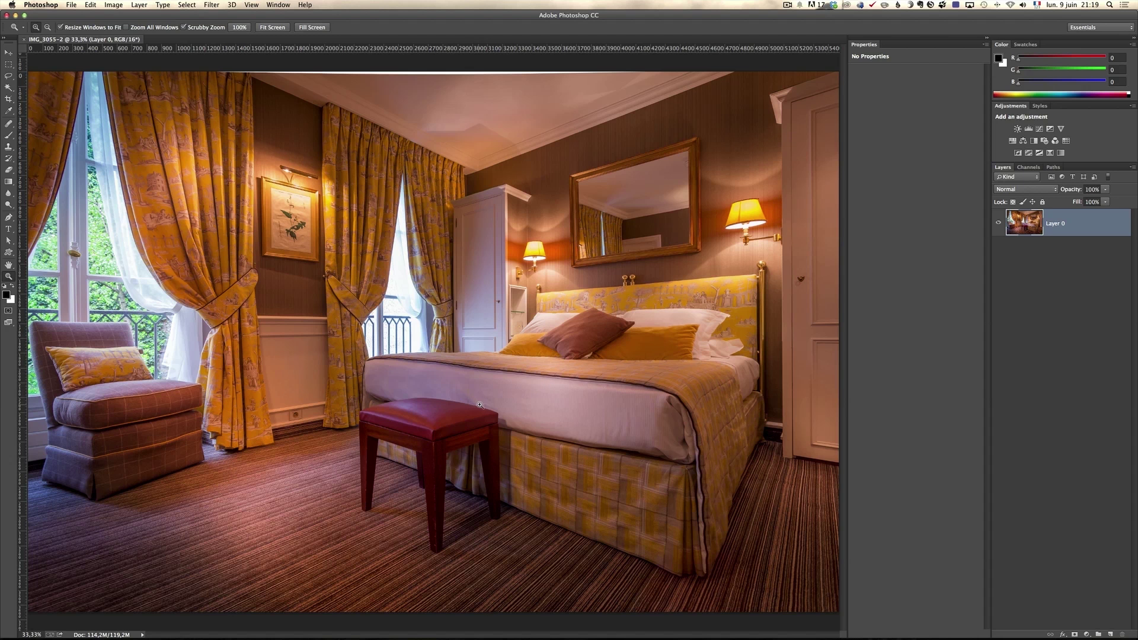
# Step: Duplicate Layer 0 and apply a Gaussian Blur to the copy, judging the radius on the bed
pyautogui.moveTo(1063, 224); pyautogui.dragTo(1110, 634)
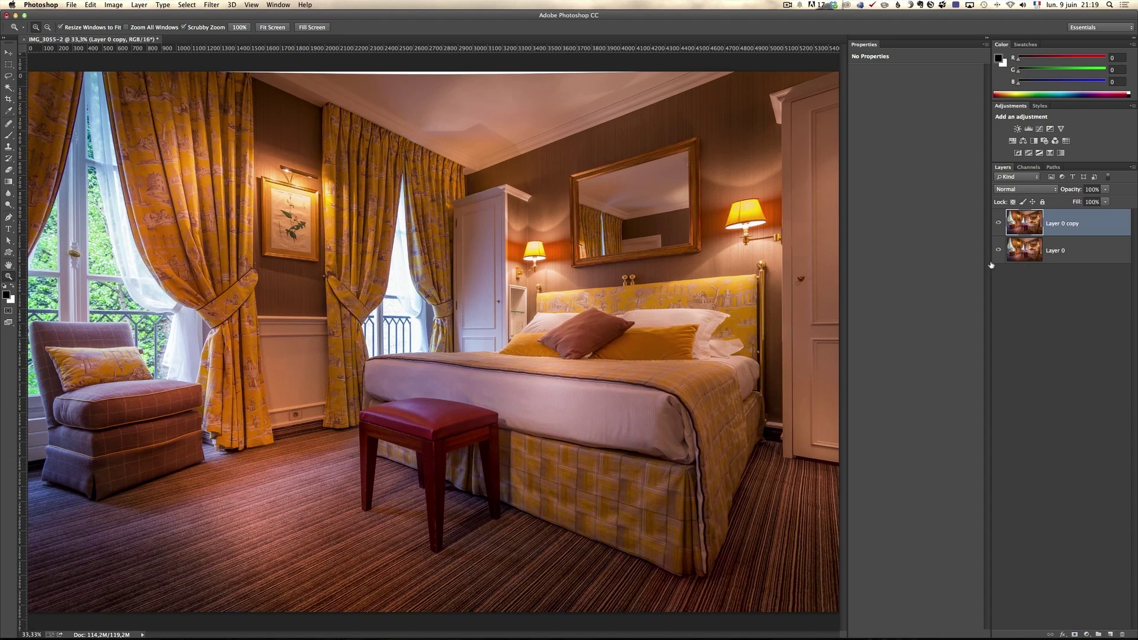
pyautogui.moveTo(652, 333); pyautogui.dragTo(631, 347)
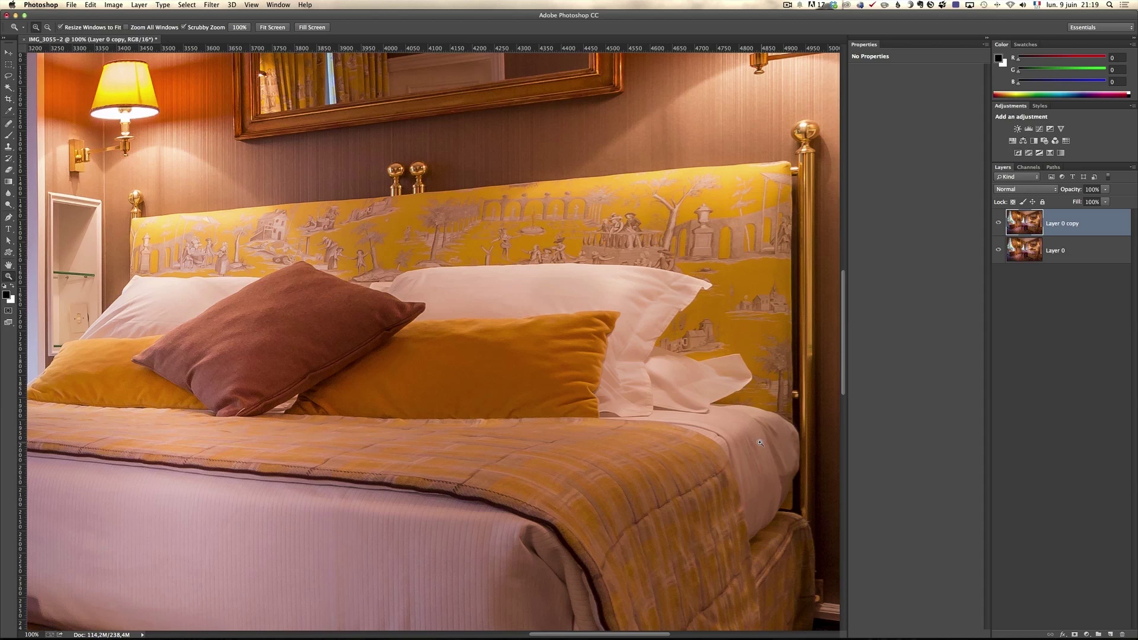
pyautogui.click(212, 6)
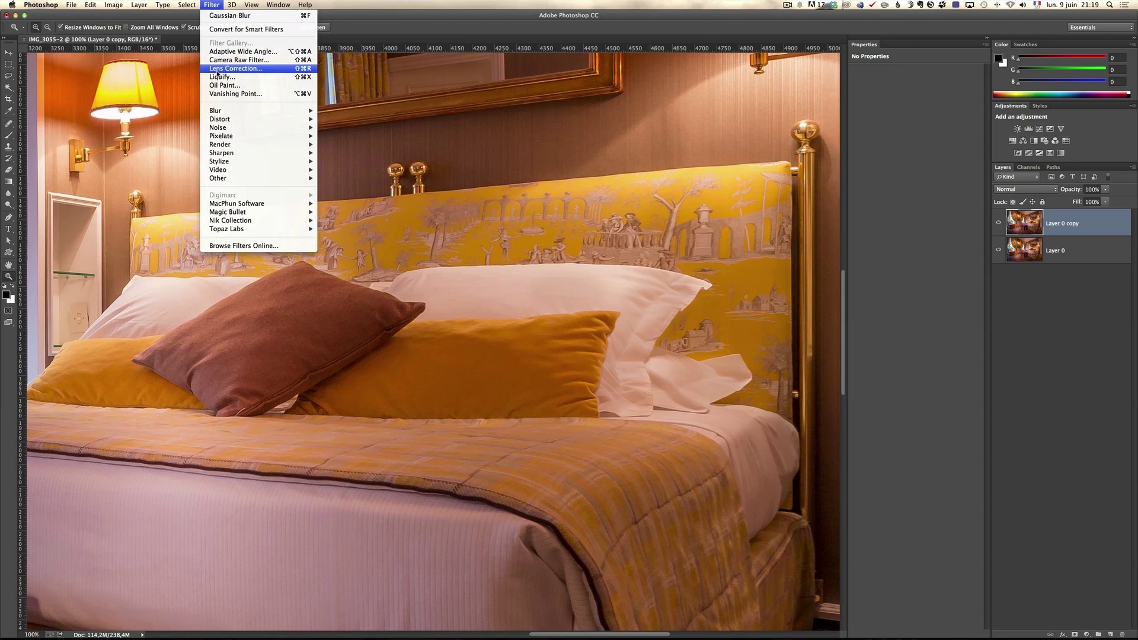
pyautogui.moveTo(223, 112)
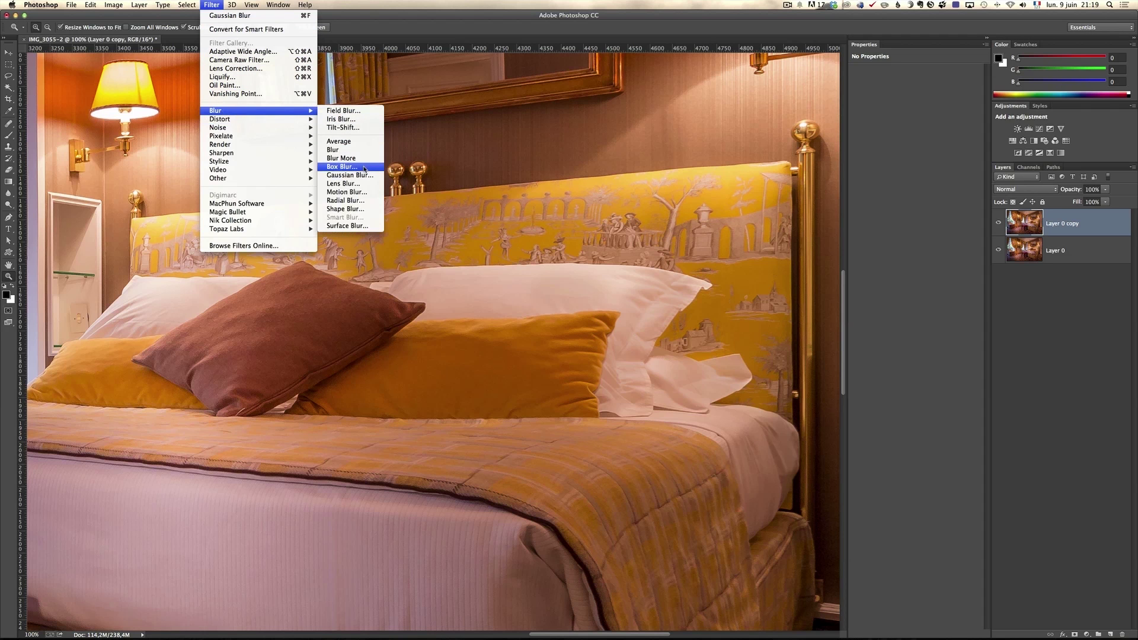
pyautogui.click(355, 173)
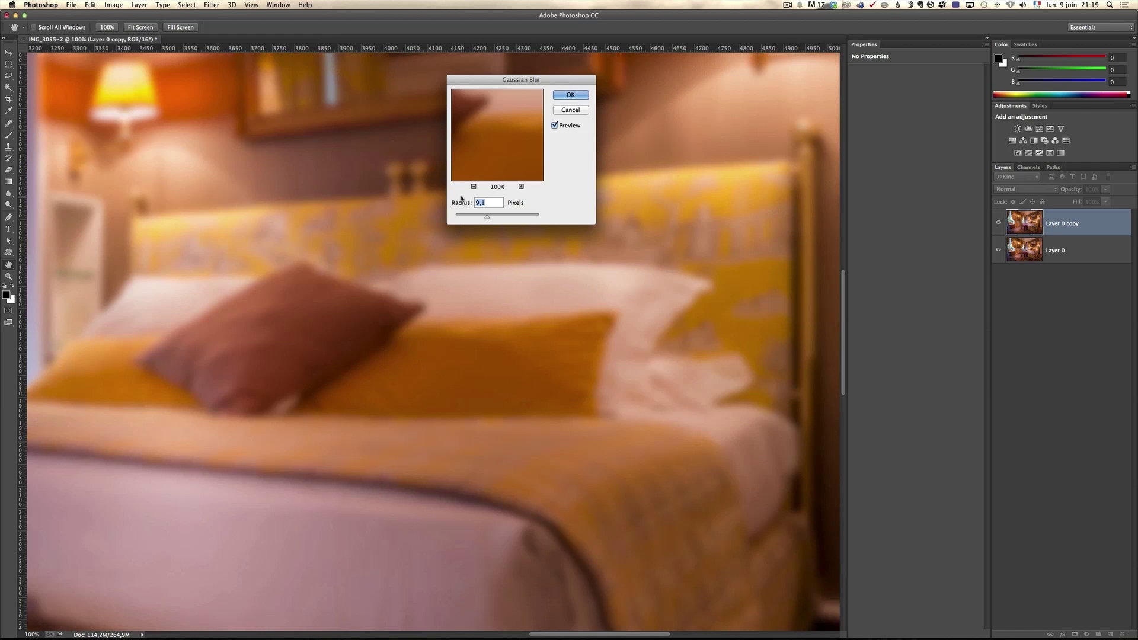
pyautogui.moveTo(485, 217); pyautogui.dragTo(490, 217)
pyautogui.click(571, 94)
pyautogui.press('z')
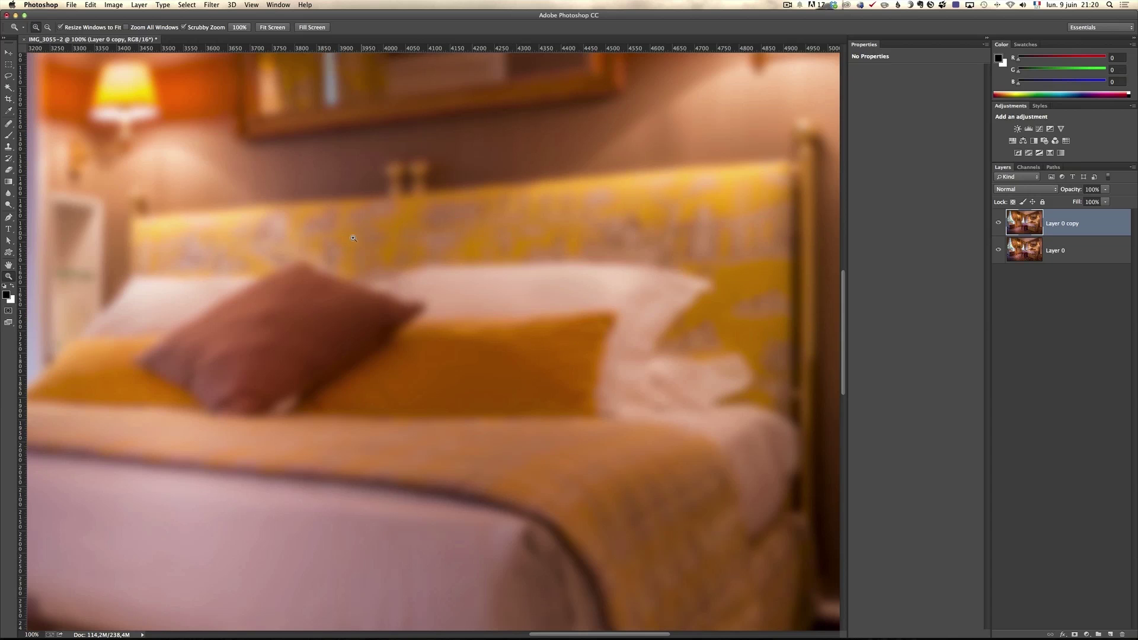
# Step: Hide the blurred copy behind a black layer mask and ready a soft white brush with 0% hardness and 54% opacity
pyautogui.keyDown('alt'); pyautogui.click(1075, 635); pyautogui.keyUp('alt')
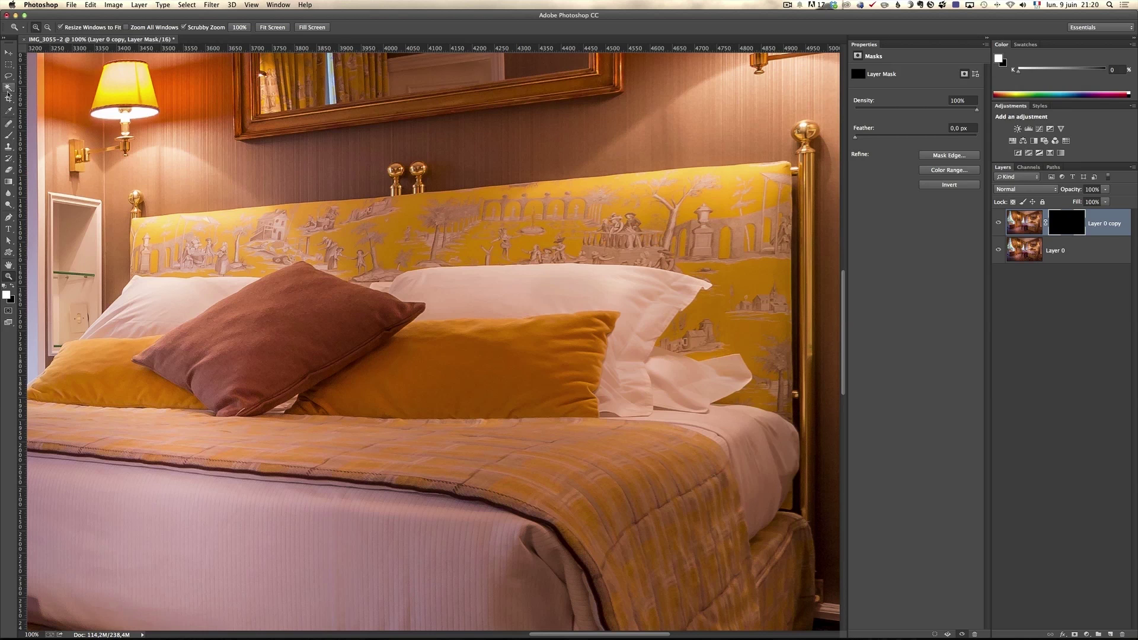
pyautogui.click(8, 136)
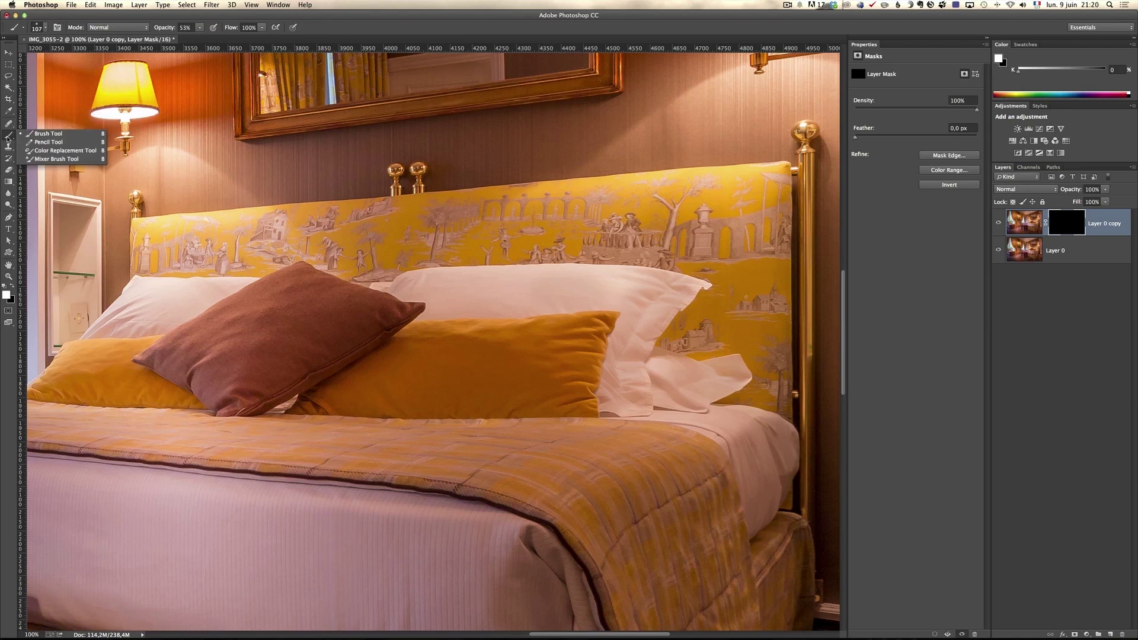
pyautogui.click(48, 134)
pyautogui.moveTo(163, 30); pyautogui.dragTo(163, 33)
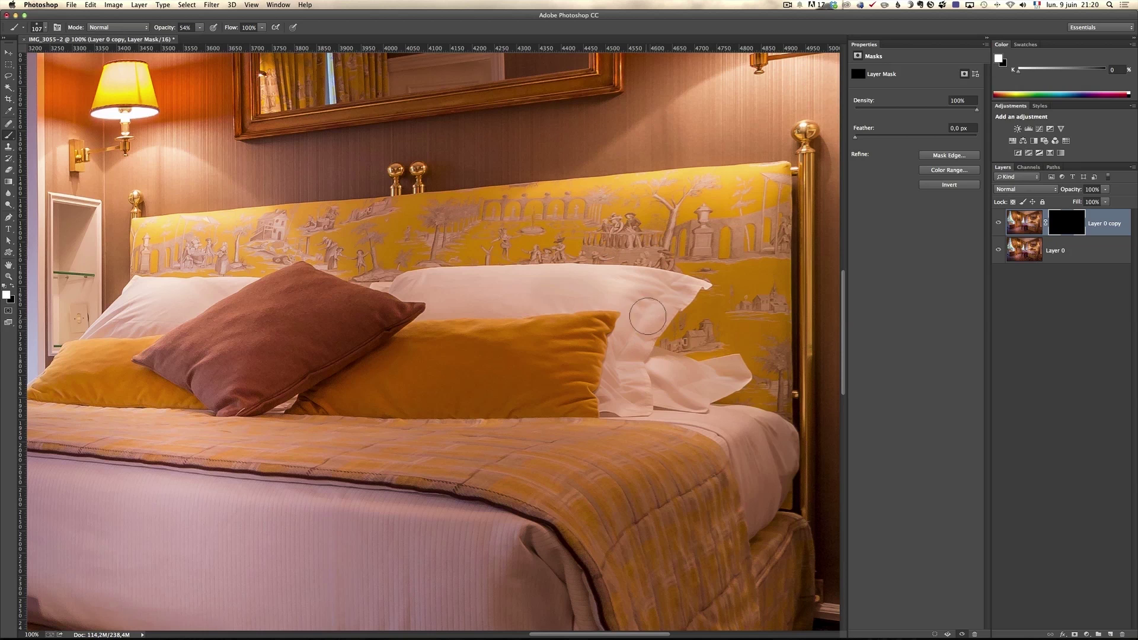
pyautogui.rightClick(661, 295)
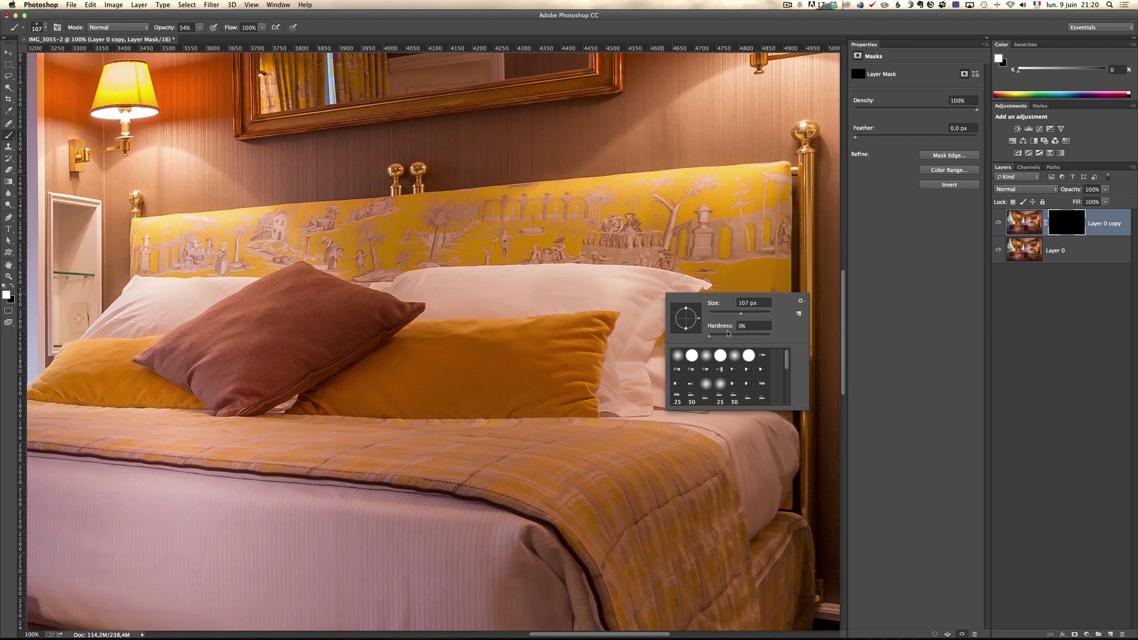
pyautogui.click(634, 292)
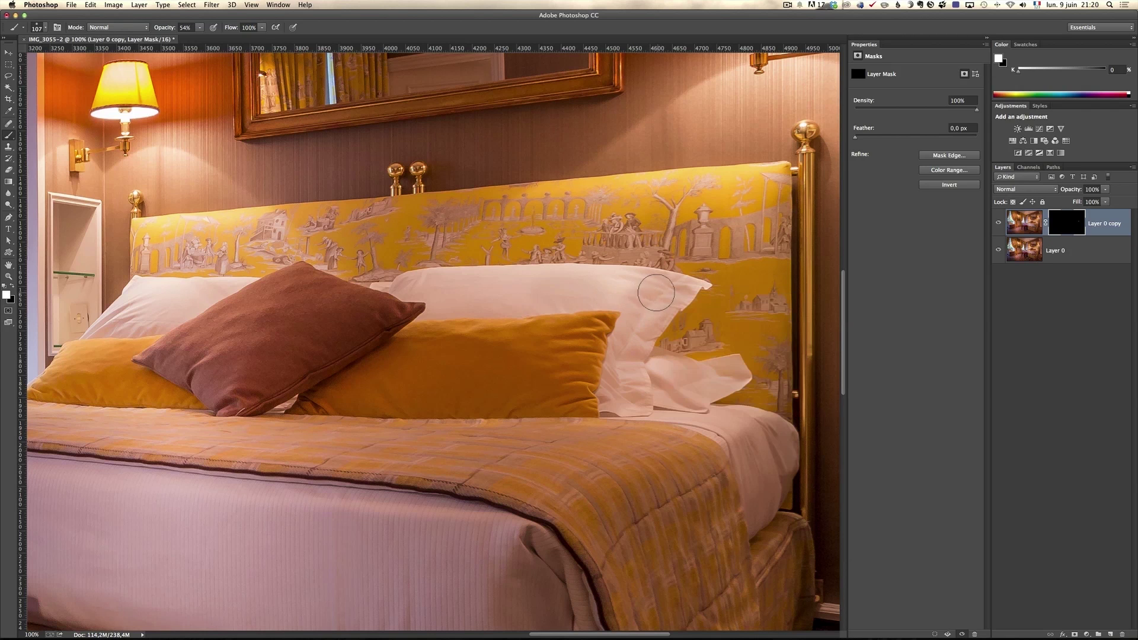
# Step: Paint on the mask over the creased white pillows and sheets so the blur smooths their wrinkles
pyautogui.moveTo(646, 302)
pyautogui.mouseDown()
pyautogui.moveTo(630, 291)
pyautogui.moveTo(623, 372)
pyautogui.moveTo(728, 380)
pyautogui.moveTo(741, 431)
pyautogui.mouseUp()
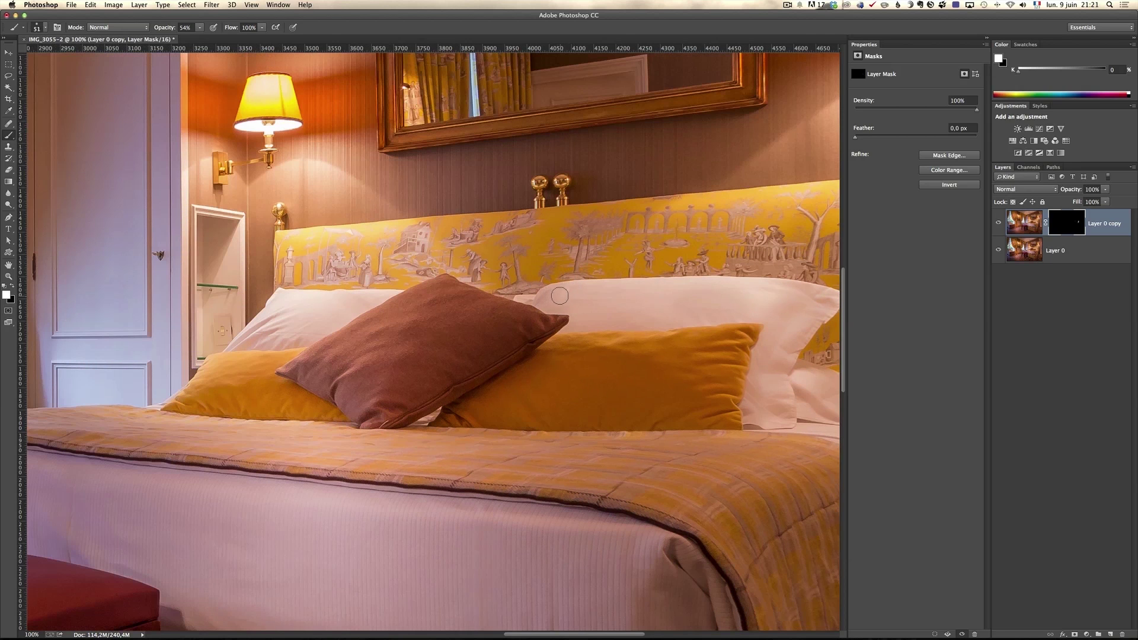
pyautogui.moveTo(293, 316)
pyautogui.mouseDown()
pyautogui.moveTo(348, 313)
pyautogui.moveTo(355, 339)
pyautogui.moveTo(316, 334)
pyautogui.moveTo(347, 314)
pyautogui.moveTo(317, 341)
pyautogui.moveTo(358, 335)
pyautogui.moveTo(357, 324)
pyautogui.moveTo(324, 331)
pyautogui.moveTo(340, 317)
pyautogui.moveTo(310, 331)
pyautogui.moveTo(311, 376)
pyautogui.moveTo(343, 333)
pyautogui.mouseUp()
pyautogui.moveTo(448, 311); pyautogui.dragTo(720, 260)
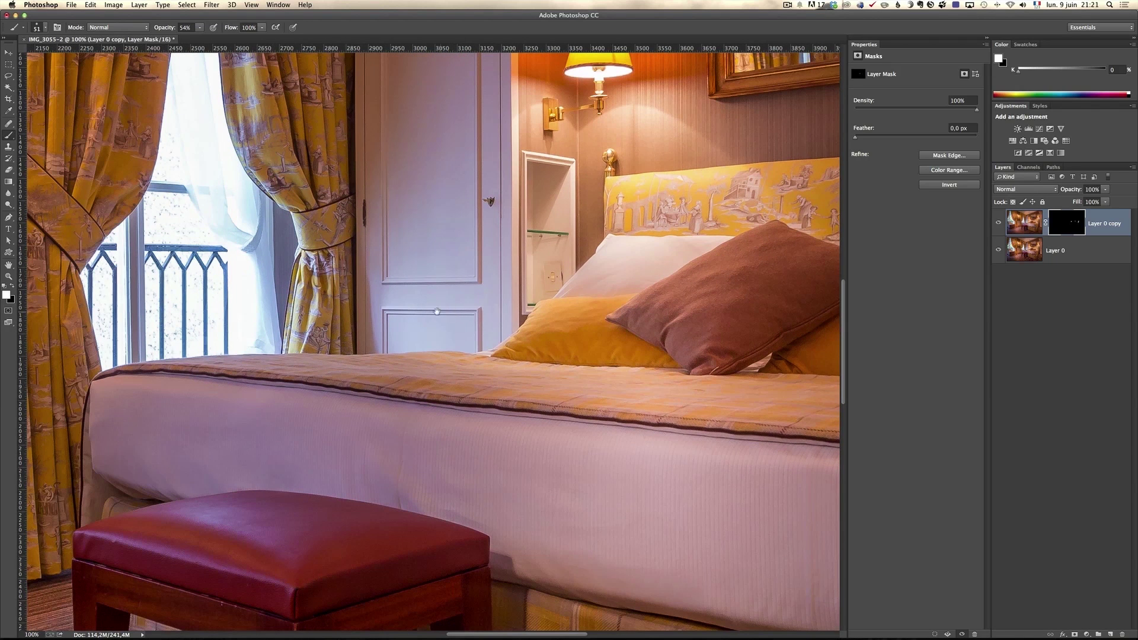
pyautogui.moveTo(583, 332); pyautogui.dragTo(639, 256)
pyautogui.moveTo(340, 382); pyautogui.dragTo(550, 379)
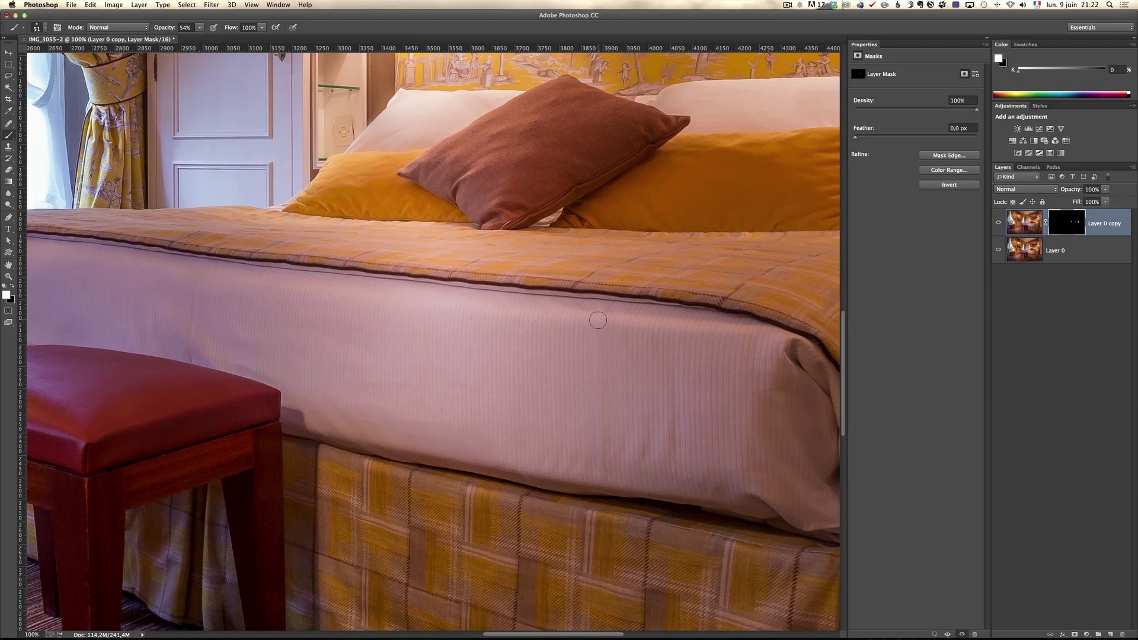
pyautogui.hscroll(3, 686, 430)
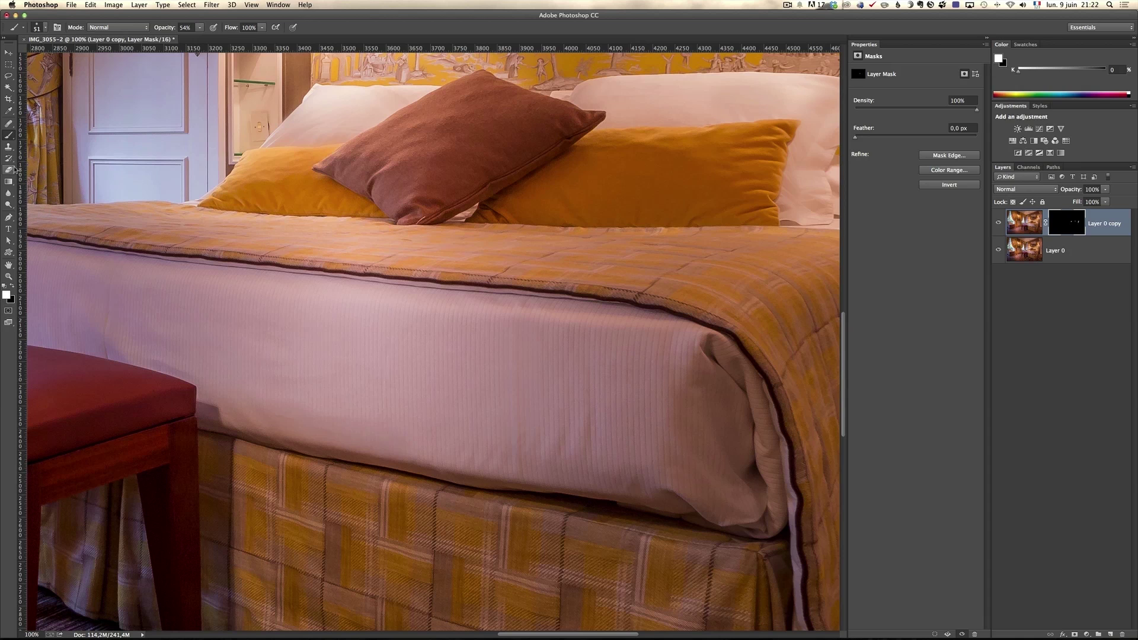
# Step: Set up the Clone Stamp with a brush of about 101 px sampling all layers, and try it on the bed sheet
pyautogui.click(9, 148)
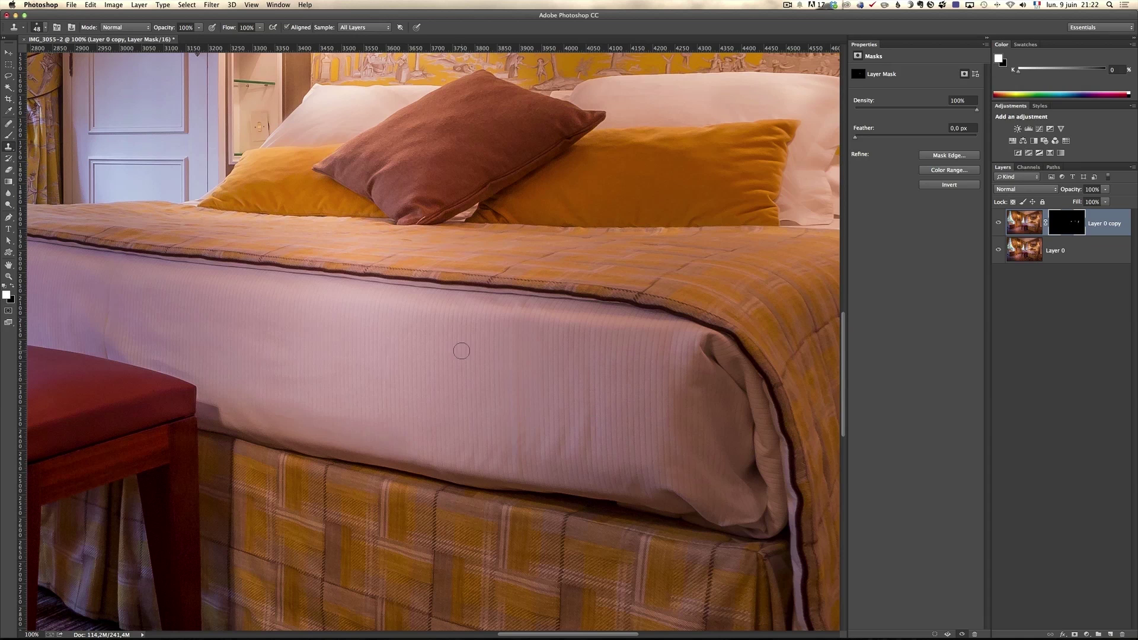
pyautogui.press('super+j')
pyautogui.press('super+z')
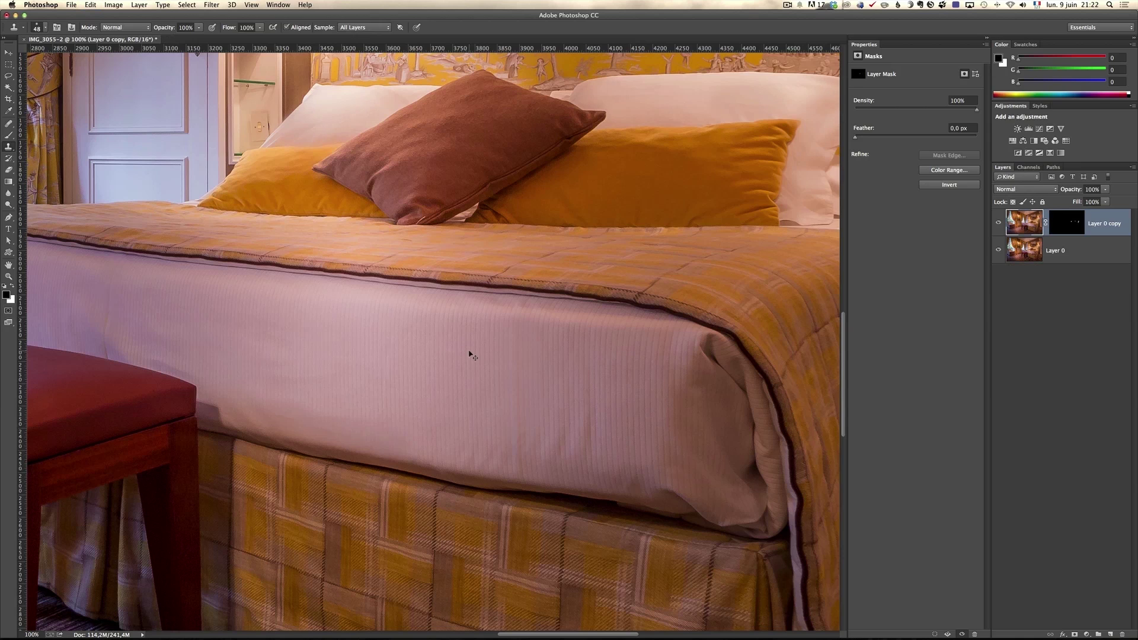
pyautogui.moveTo(467, 363); pyautogui.dragTo(484, 366)
pyautogui.moveTo(516, 325)
pyautogui.mouseDown()
pyautogui.moveTo(511, 453)
pyautogui.moveTo(589, 420)
pyautogui.moveTo(593, 431)
pyautogui.mouseUp()
pyautogui.keyDown('alt'); pyautogui.click(601, 429); pyautogui.keyUp('alt')
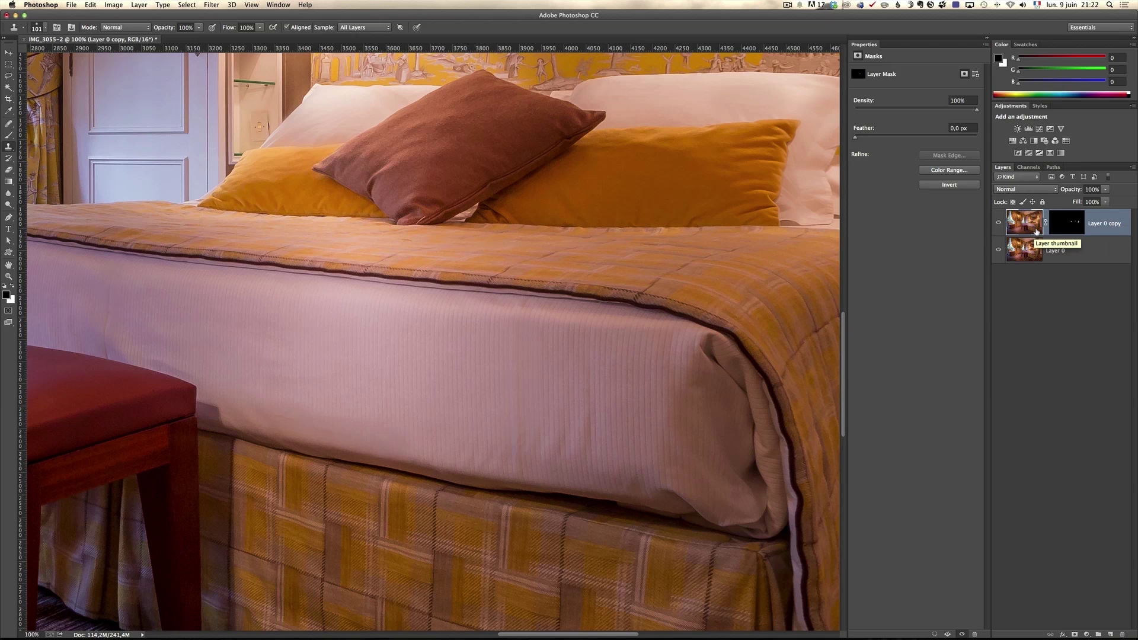
# Step: Merge Layer 0 copy with Layer 0 and duplicate the merged layer
pyautogui.keyDown('shift'); pyautogui.click(1067, 250); pyautogui.keyUp('shift')
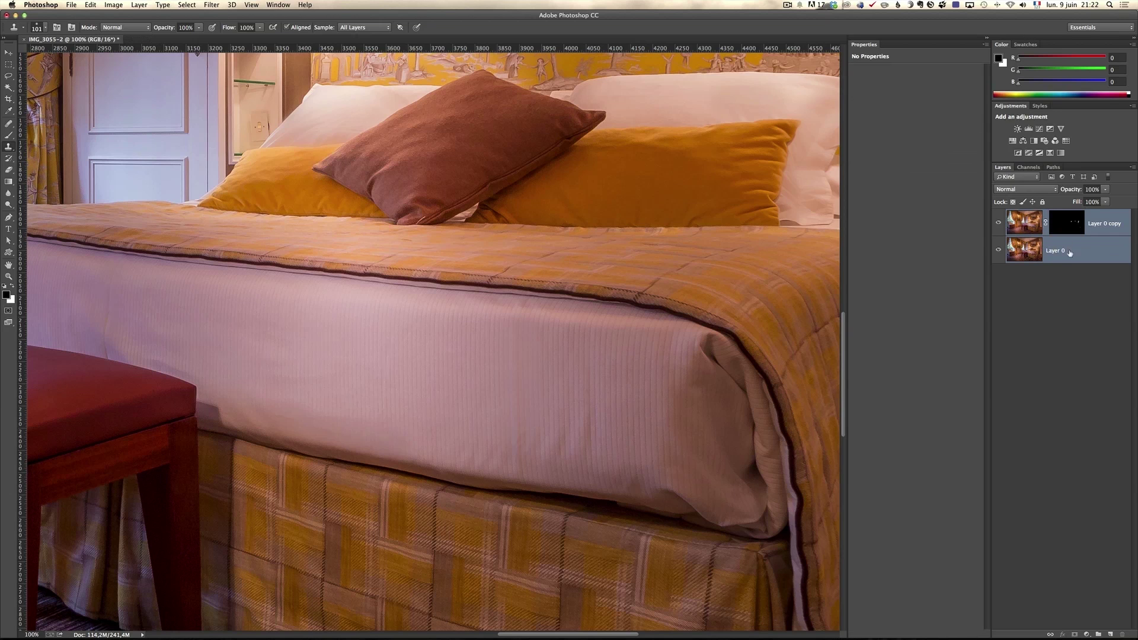
pyautogui.press('super+e')
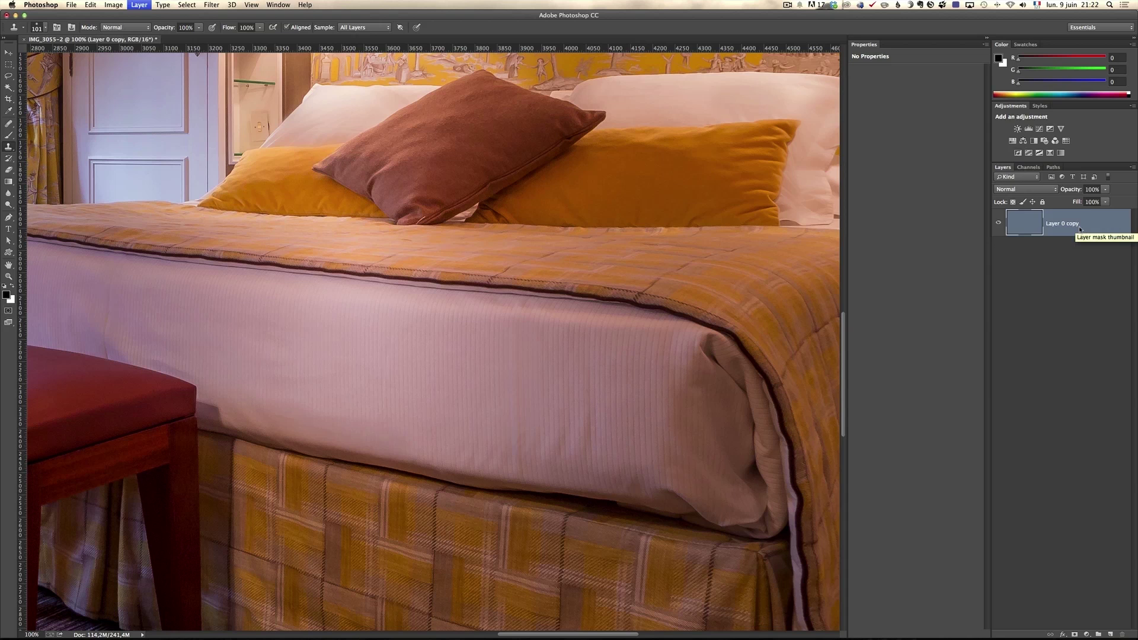
pyautogui.moveTo(1080, 231); pyautogui.dragTo(1110, 631)
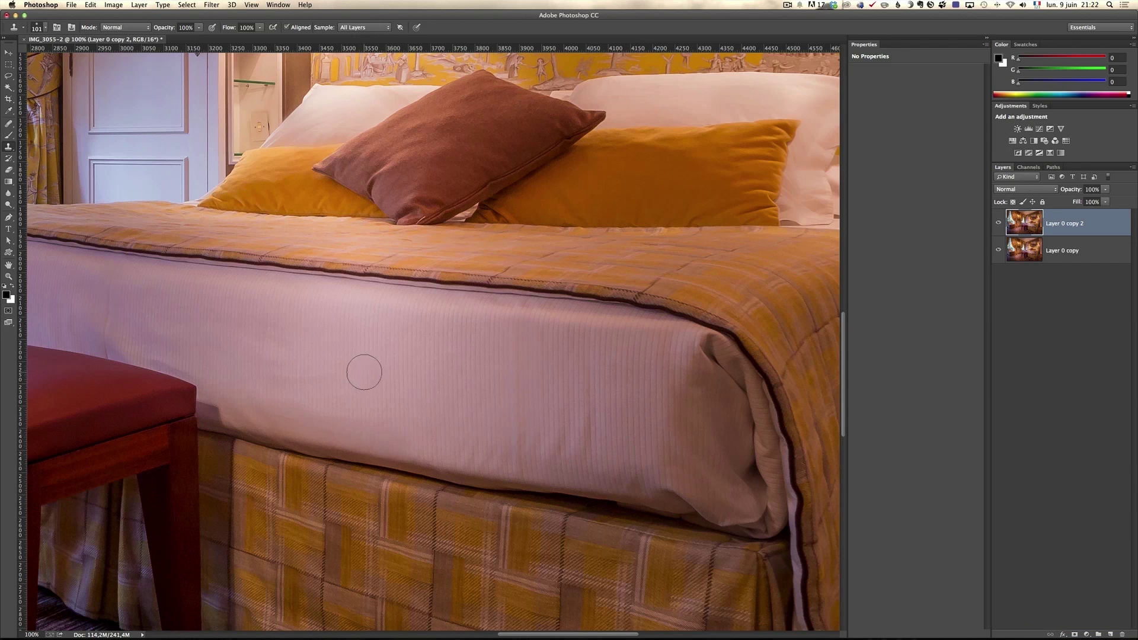
# Step: Clone out the vertical creases on the front of the white sheet with the Clone Stamp, undoing the misplaced stroke
pyautogui.moveTo(444, 370); pyautogui.dragTo(506, 373)
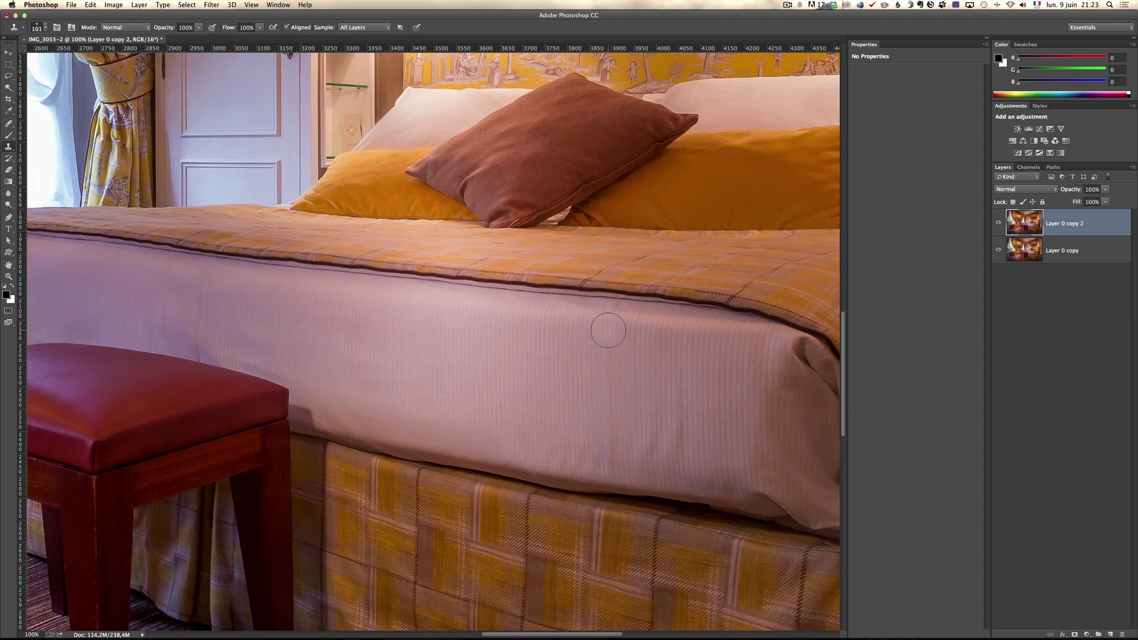
pyautogui.hscroll(-2, 607, 333)
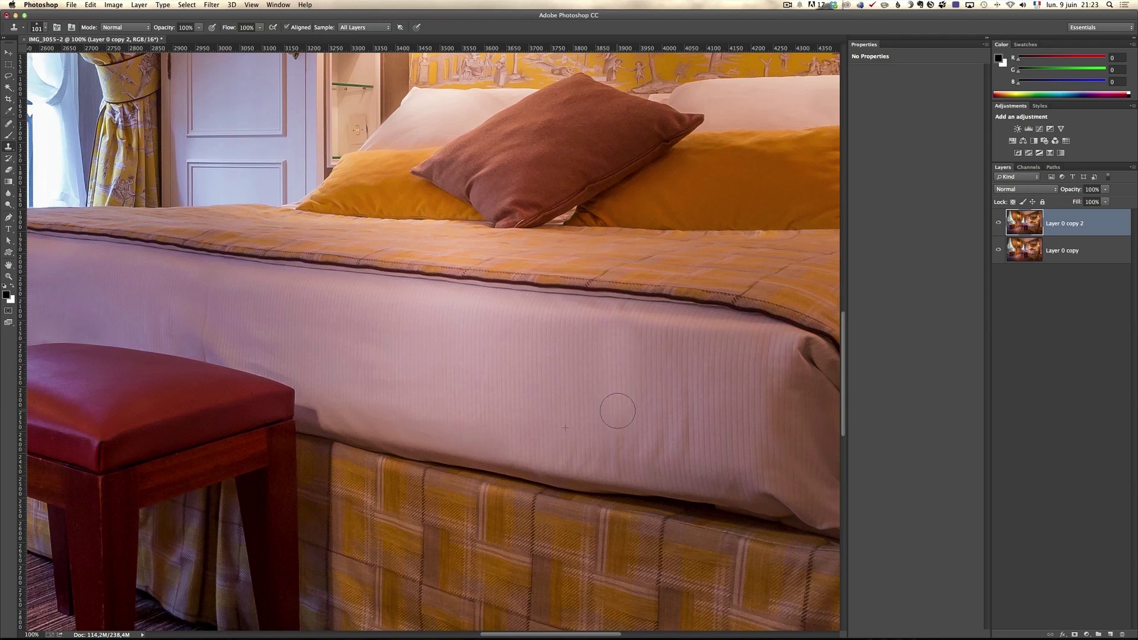
pyautogui.click(616, 458)
pyautogui.press('super+z')
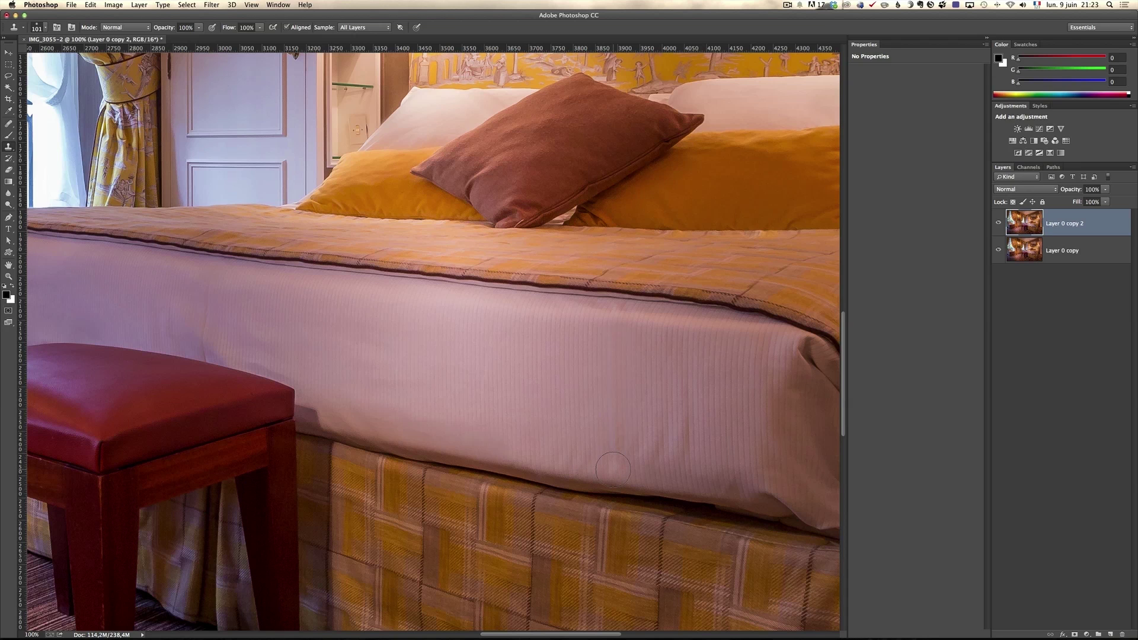
pyautogui.moveTo(615, 469); pyautogui.dragTo(610, 332)
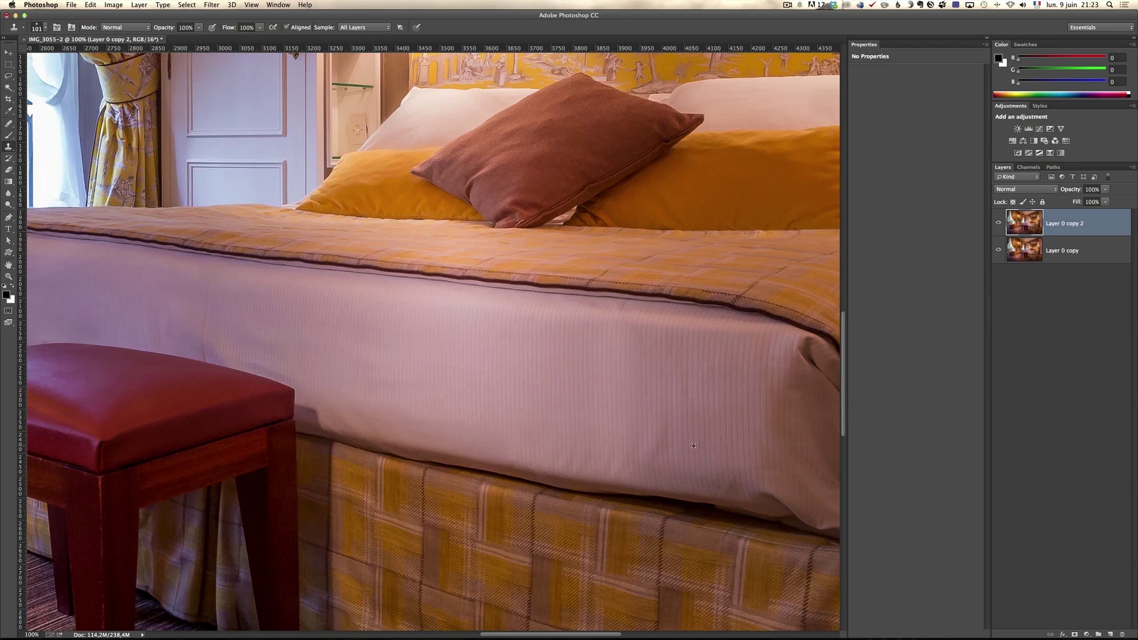
pyautogui.moveTo(657, 445); pyautogui.dragTo(633, 455)
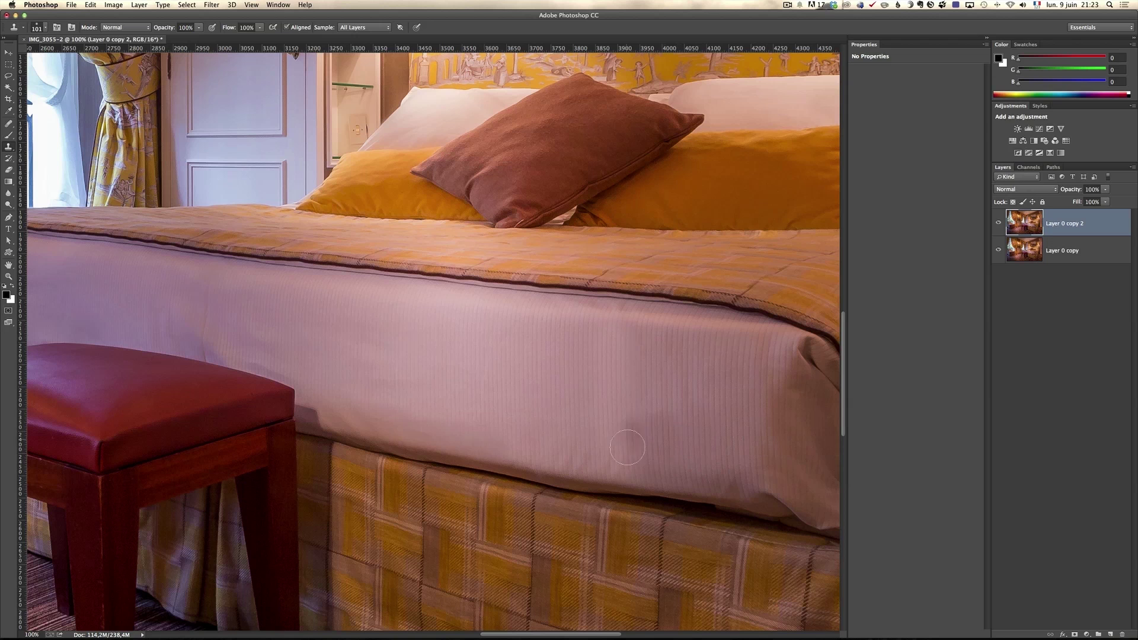
# Step: Clone clean fabric over the creases in the white sheet above the red stool, using a 51 px brush
pyautogui.hscroll(-5, 623, 427)
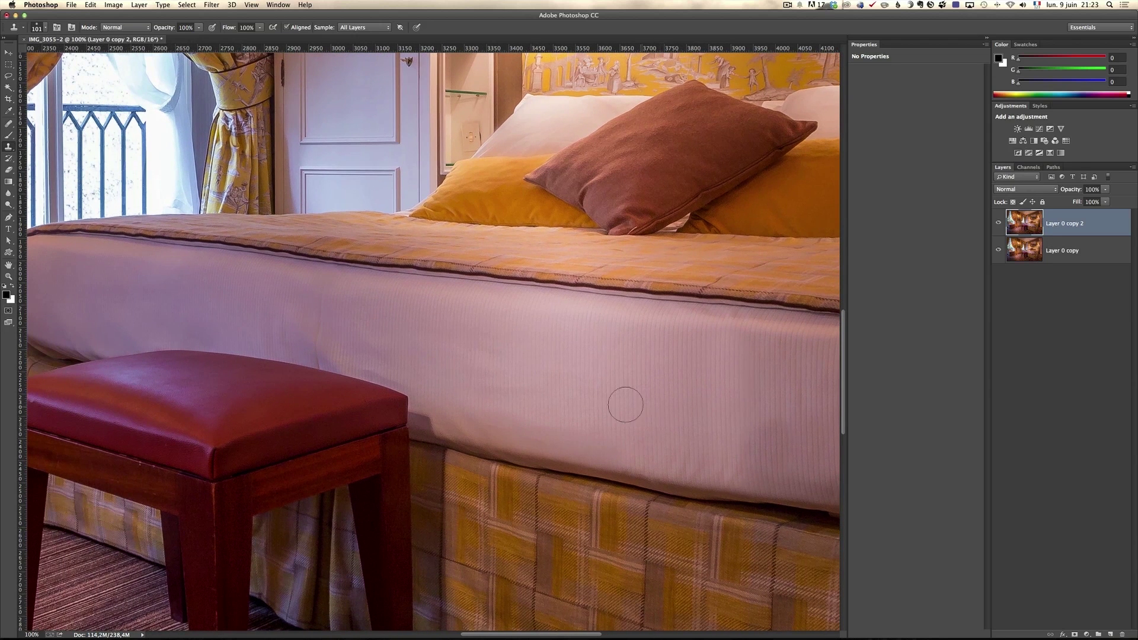
pyautogui.hscroll(-6, 356, 330)
pyautogui.moveTo(495, 337); pyautogui.dragTo(474, 360)
pyautogui.keyDown('alt'); pyautogui.click(478, 369); pyautogui.keyUp('alt')
pyautogui.moveTo(464, 373); pyautogui.dragTo(474, 297)
pyautogui.click(464, 373)
pyautogui.keyDown('alt'); pyautogui.click(496, 391); pyautogui.keyUp('alt')
pyautogui.moveTo(486, 387); pyautogui.dragTo(488, 383)
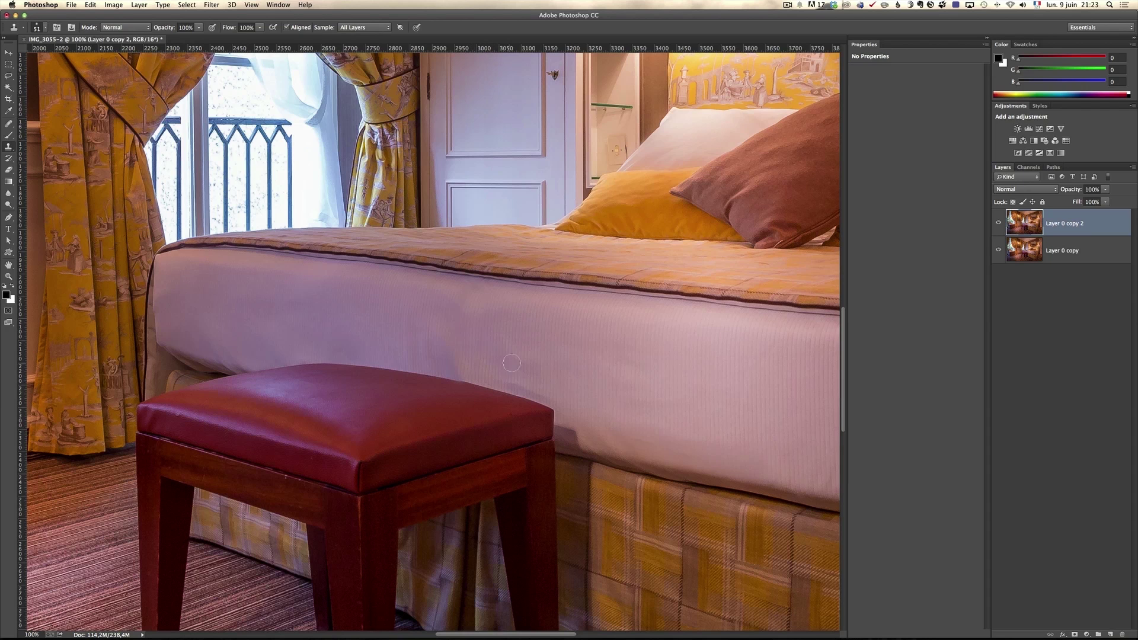
pyautogui.moveTo(508, 384); pyautogui.dragTo(520, 384)
pyautogui.moveTo(605, 346); pyautogui.dragTo(693, 351)
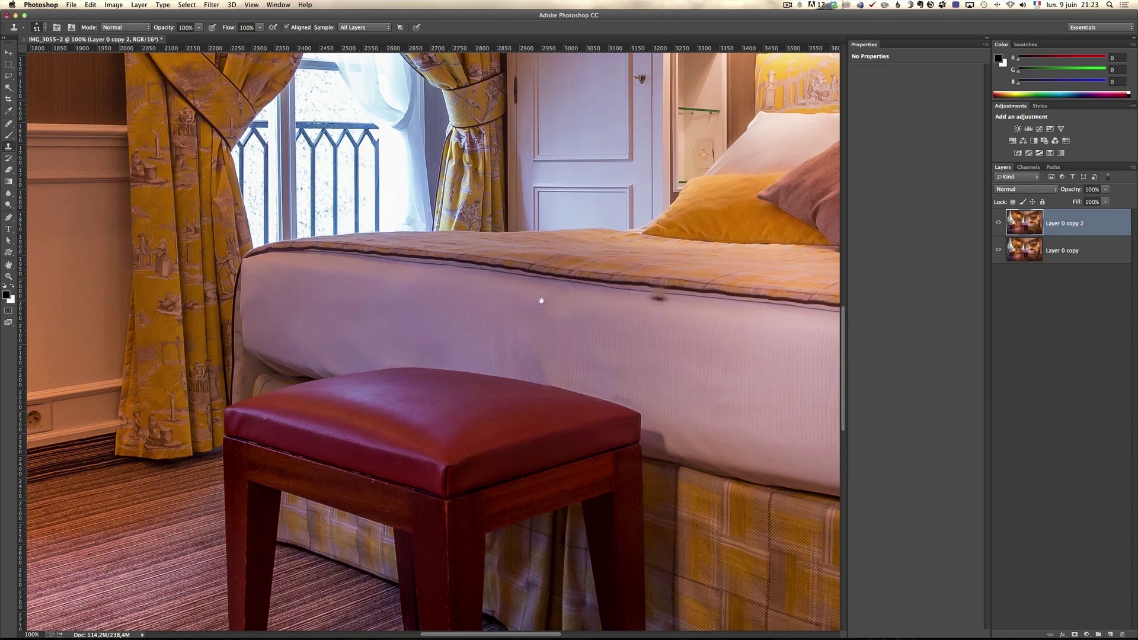
pyautogui.hscroll(6, 681, 261)
pyautogui.scroll(2, 681, 261)
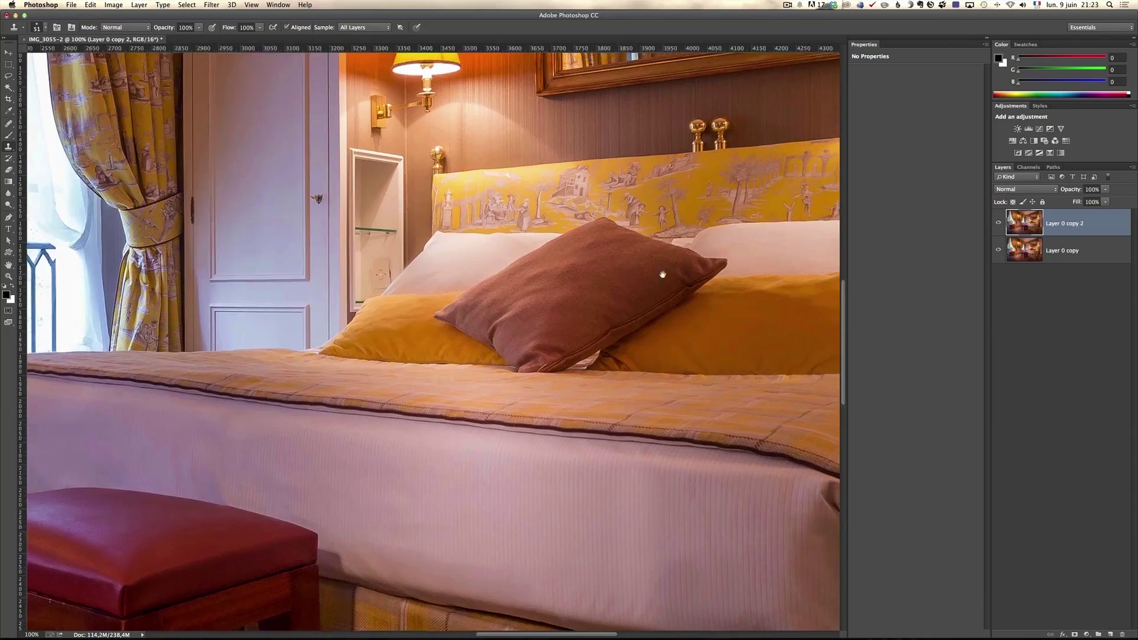
pyautogui.scroll(2, 662, 274)
pyautogui.hscroll(2, 662, 274)
pyautogui.hscroll(5, 519, 298)
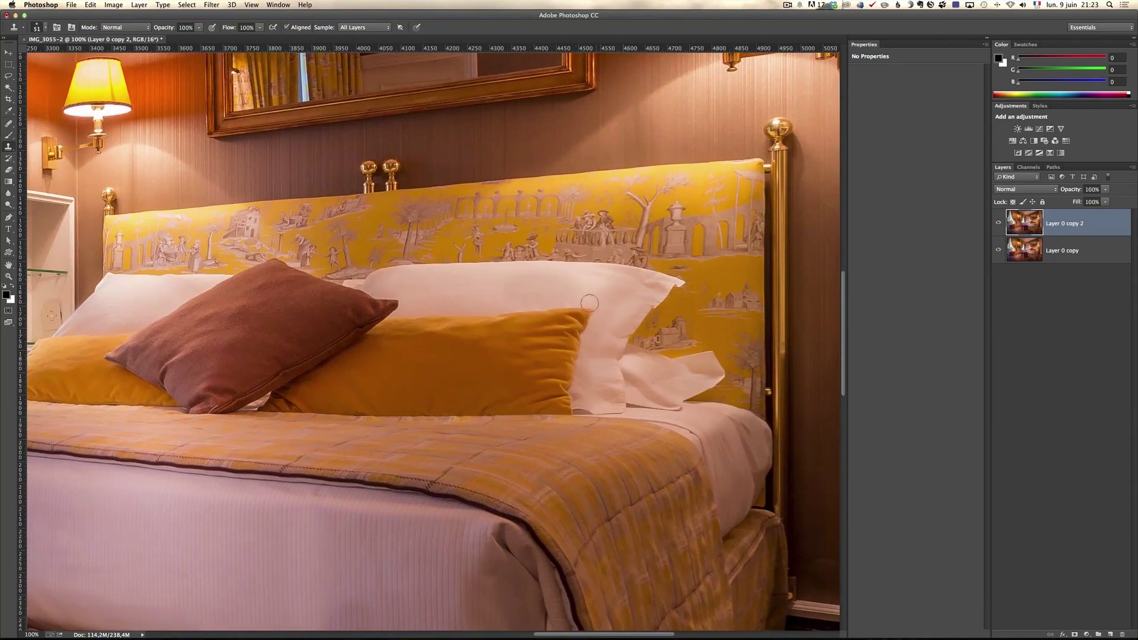
# Step: Close the retouched bedroom photo and save its changes
pyautogui.press('z')
pyautogui.keyDown('alt'); pyautogui.click(518, 295); pyautogui.keyUp('alt')
pyautogui.keyDown('alt'); pyautogui.click(517, 292); pyautogui.keyUp('alt')
pyautogui.keyDown('alt'); pyautogui.click(515, 288); pyautogui.keyUp('alt')
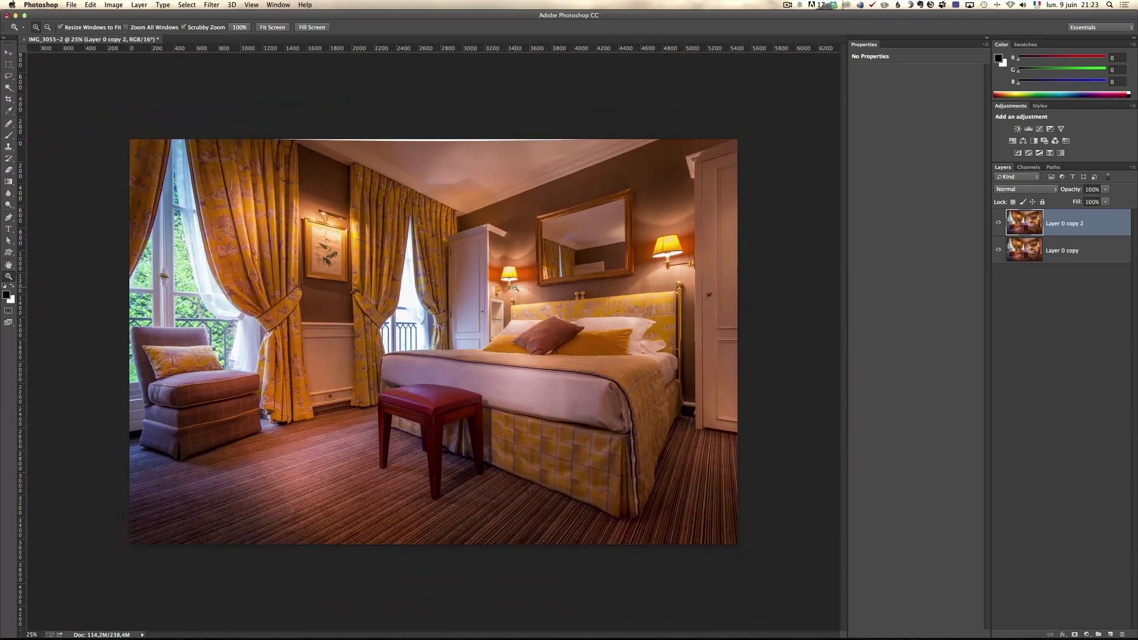
pyautogui.click(456, 273)
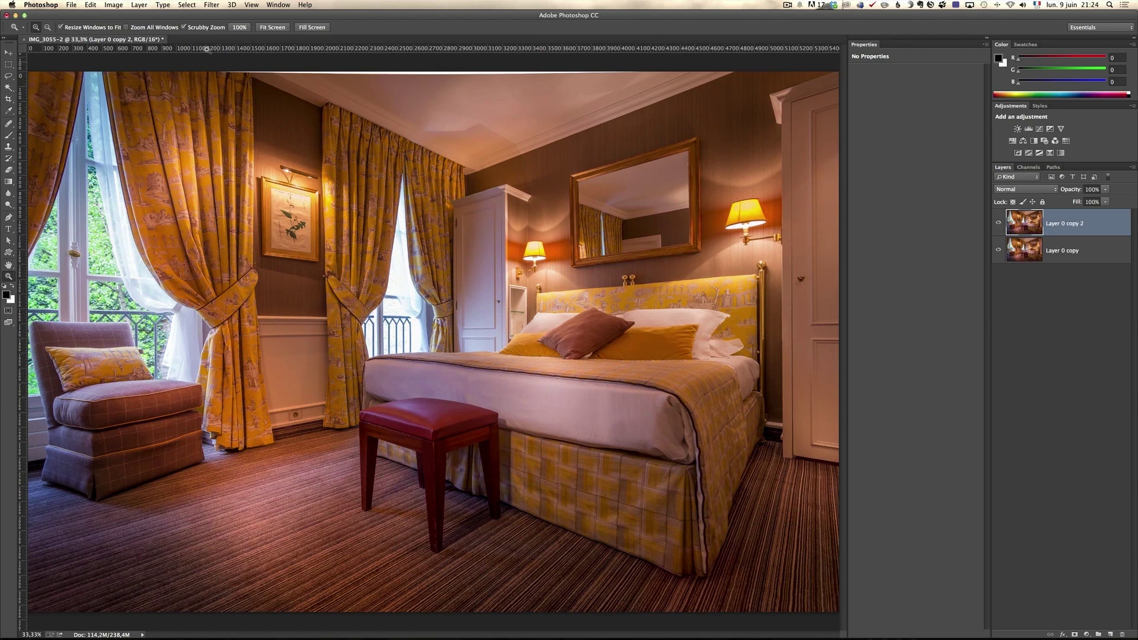
pyautogui.click(71, 5)
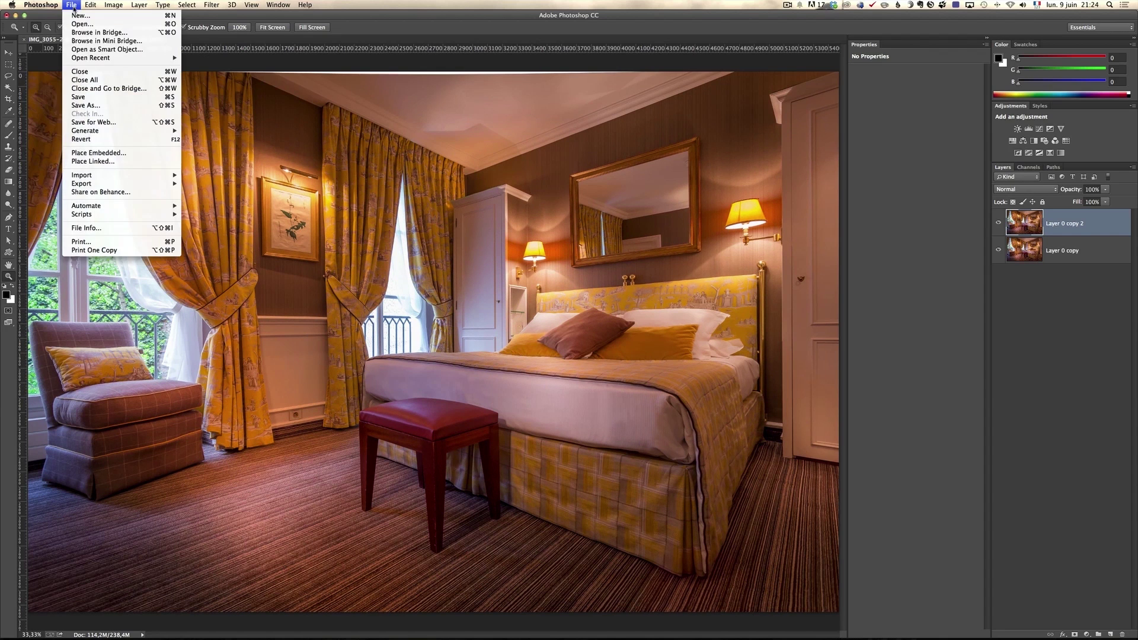
pyautogui.click(93, 72)
pyautogui.click(643, 205)
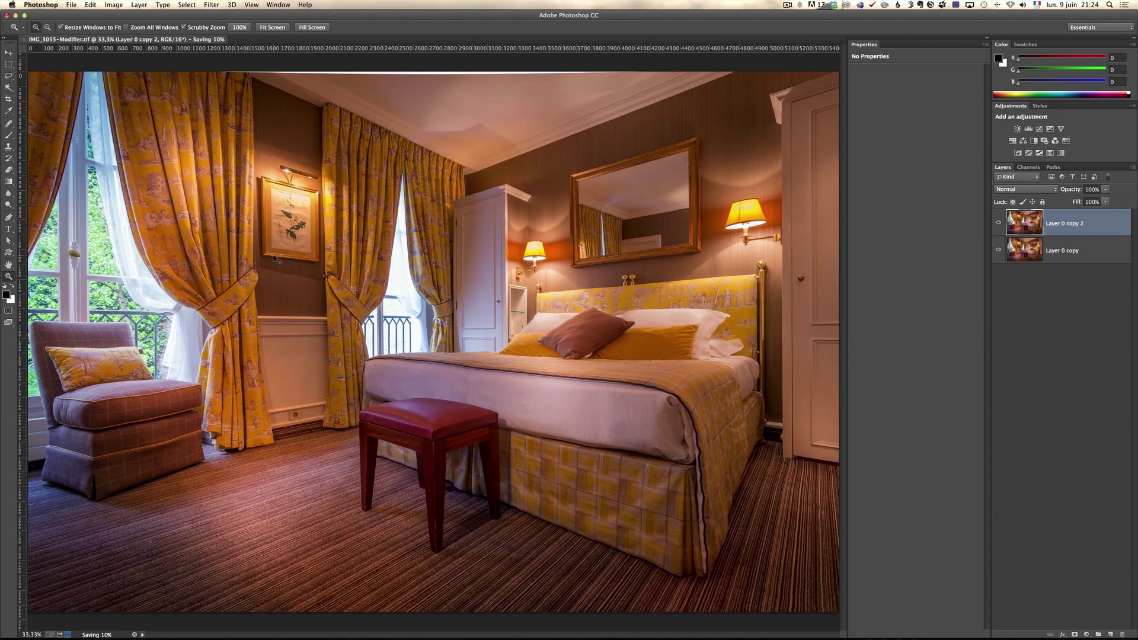
# Step: Switch to Lightroom and crop a thin strip off the upper edge of IMG_3055-Modifier.tif
pyautogui.press('super+Tab')
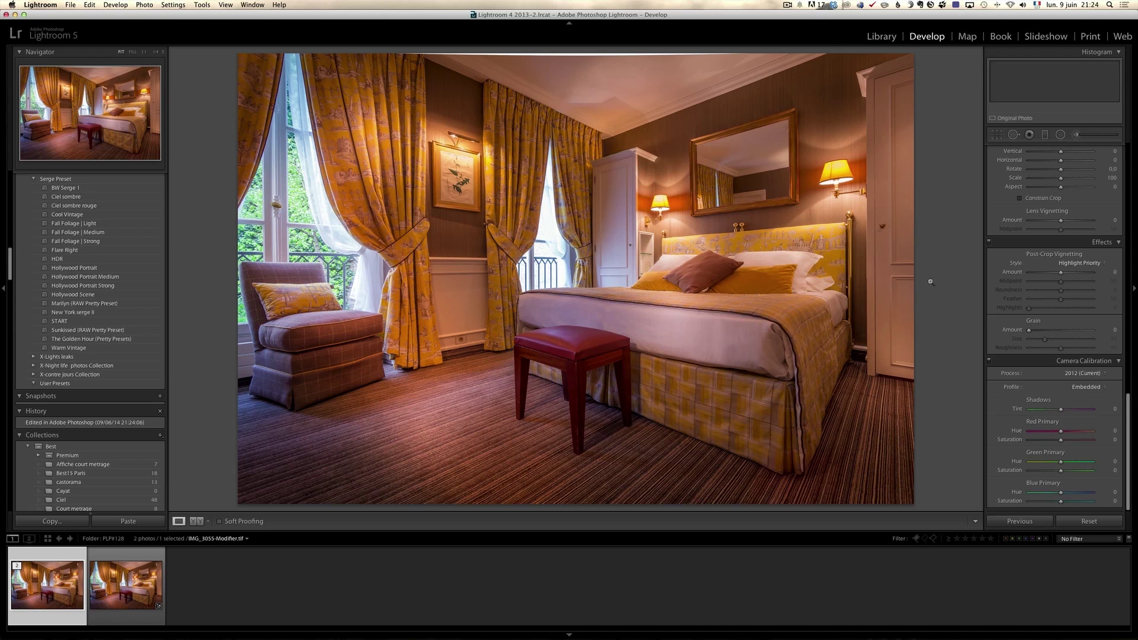
pyautogui.click(996, 135)
pyautogui.moveTo(577, 53); pyautogui.dragTo(579, 59)
pyautogui.press('Return')
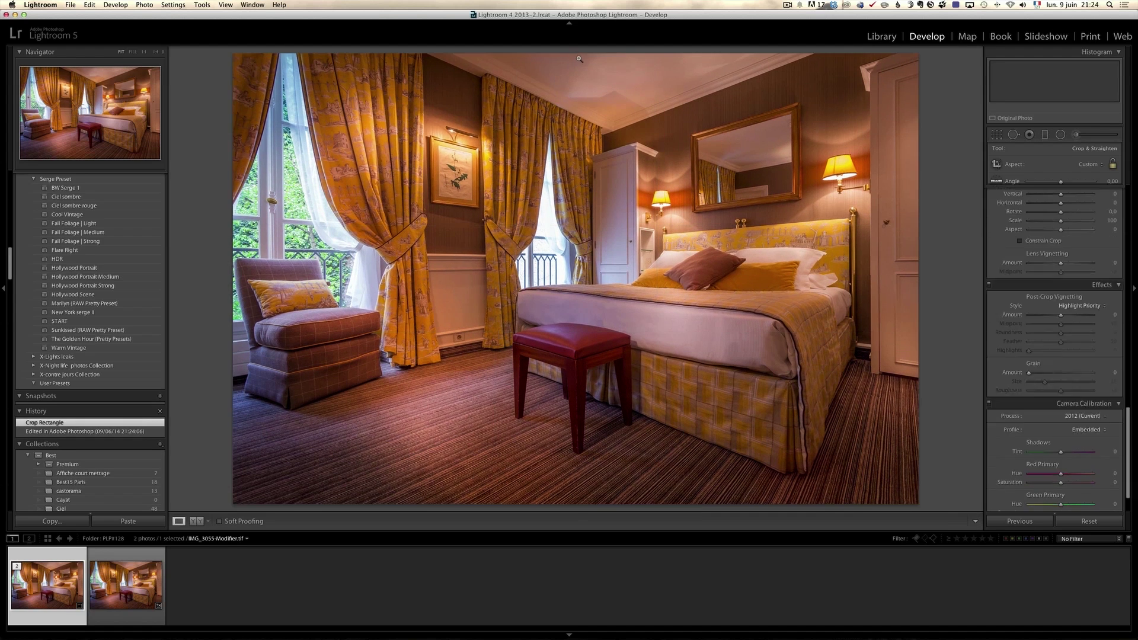
# Step: Adjust the white balance of IMG_3055-Modifier.tif to Temp −3 and Tint +7
pyautogui.scroll(10, 1038, 301)
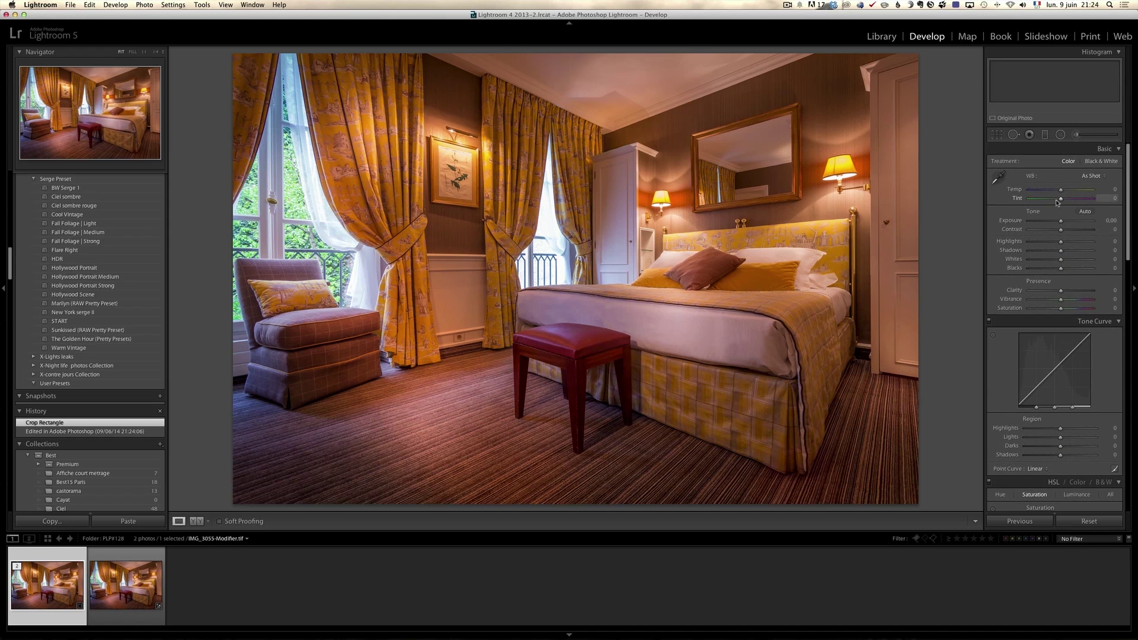
pyautogui.moveTo(1064, 199); pyautogui.dragTo(1061, 194)
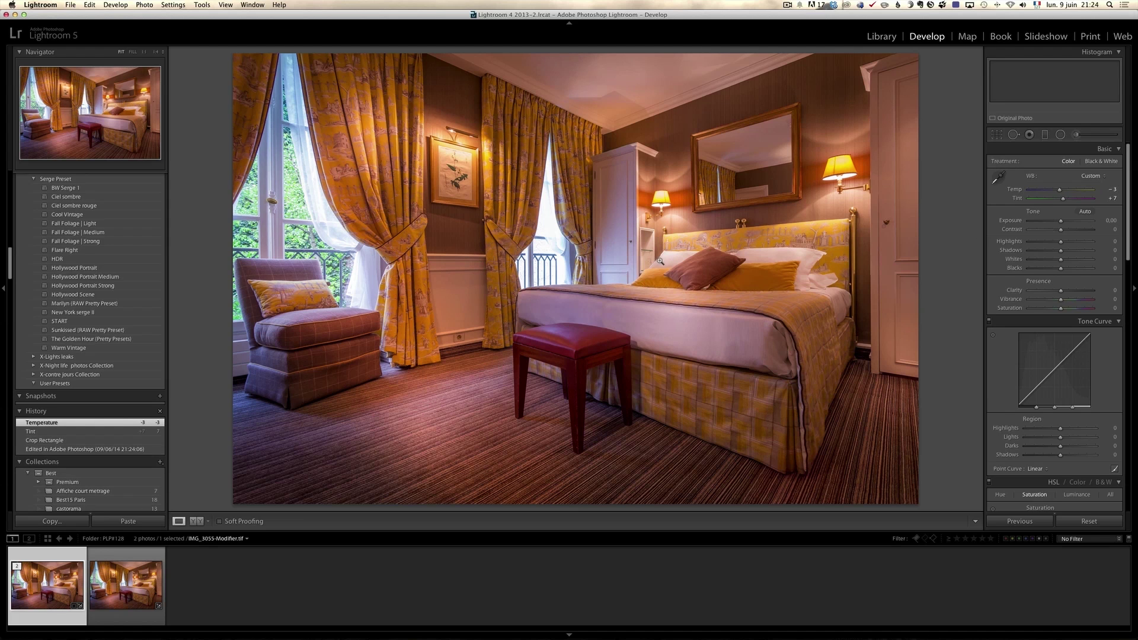
# Step: On IMG_3055.dng, set the Adjustment Brush to the Clarity effect at −89 and delete the existing adjustment on the white pillow
pyautogui.click(138, 582)
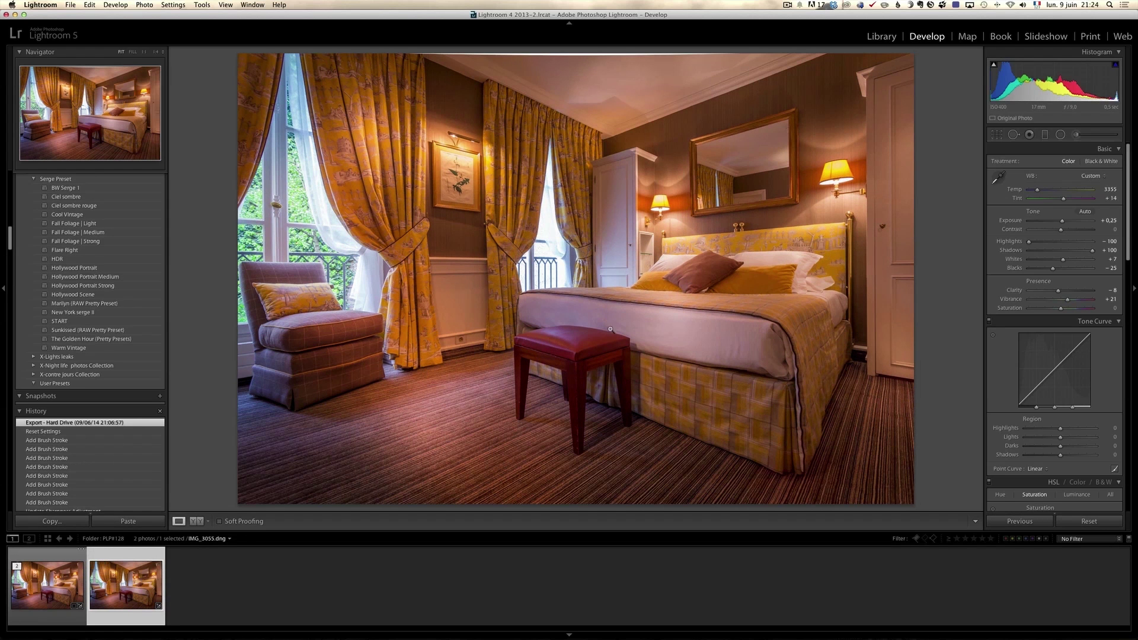
pyautogui.click(779, 268)
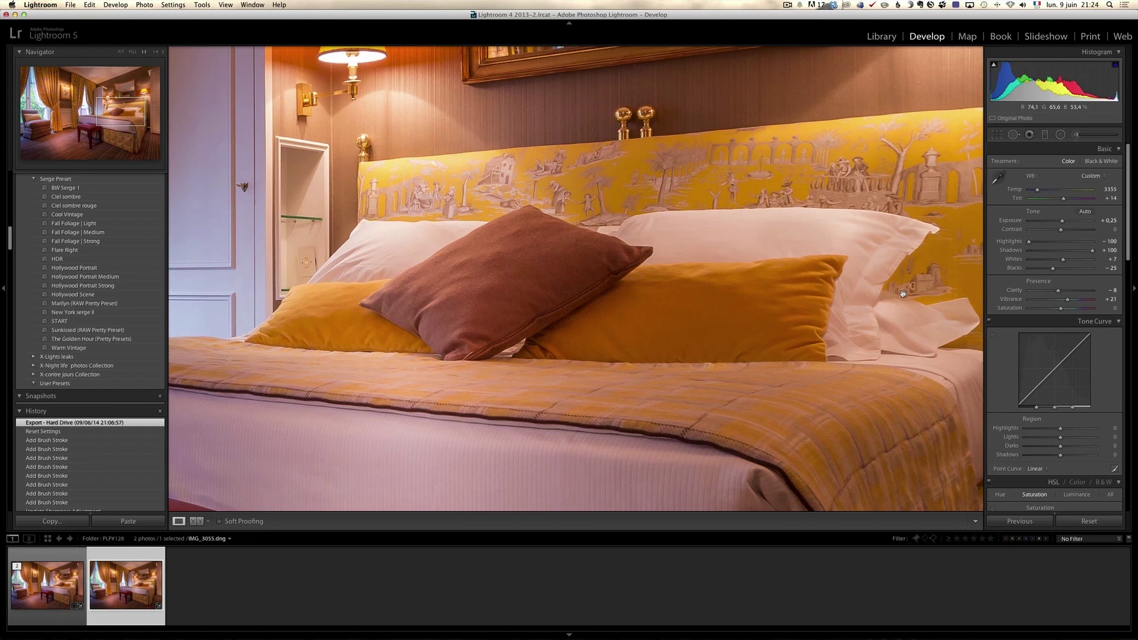
pyautogui.click(1076, 135)
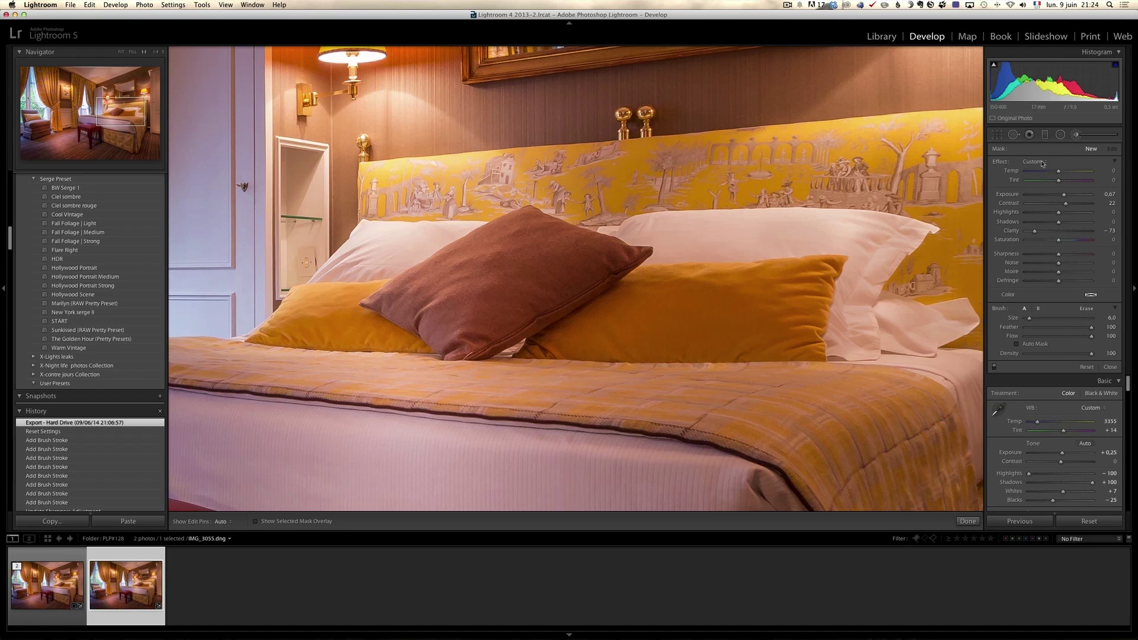
pyautogui.click(1042, 163)
pyautogui.click(1041, 190)
pyautogui.click(1037, 161)
pyautogui.click(1041, 190)
pyautogui.moveTo(1055, 230)
pyautogui.mouseDown()
pyautogui.moveTo(1076, 231)
pyautogui.moveTo(1028, 232)
pyautogui.mouseUp()
pyautogui.click(874, 236)
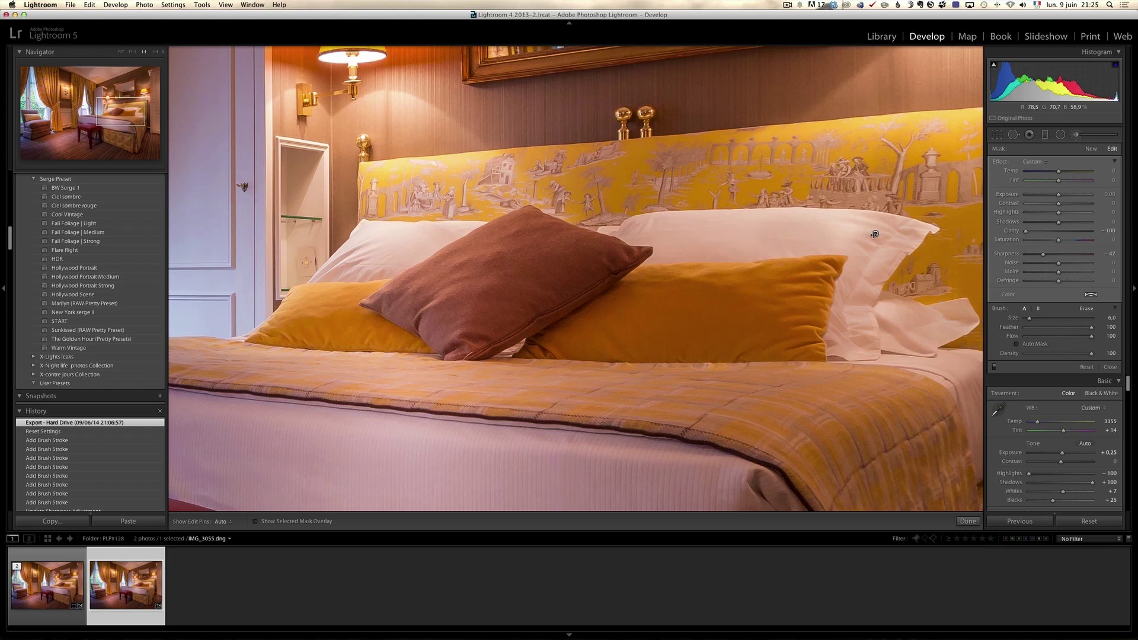
pyautogui.press('Delete')
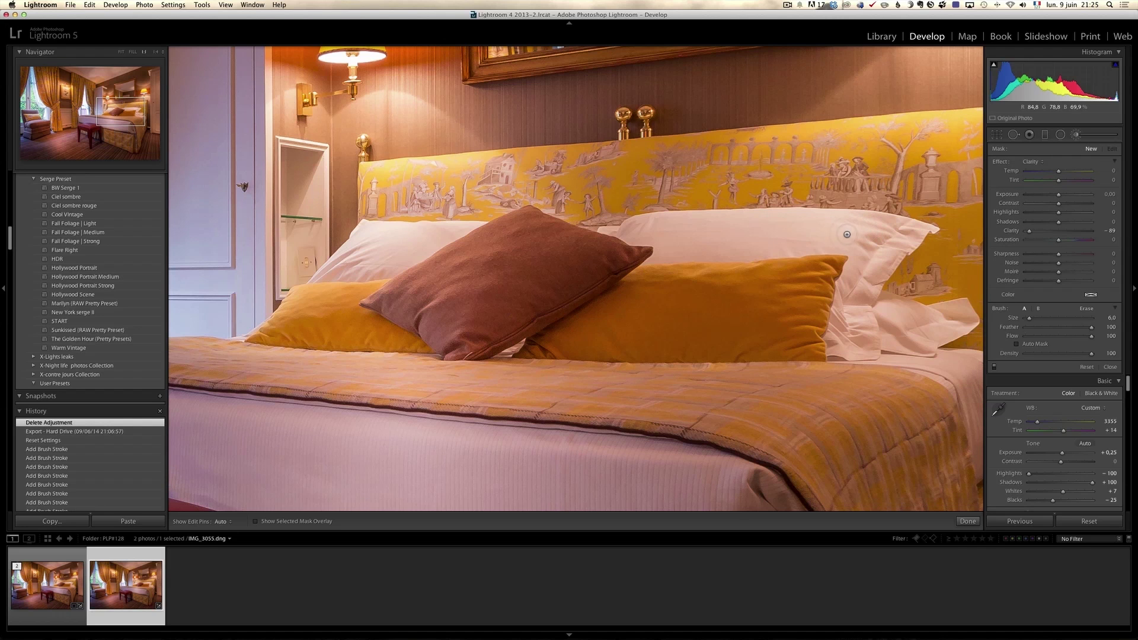
# Step: Paint the negative clarity over the creased white pillows beside the orange cushion and the sheet at the bed's side
pyautogui.press('h')
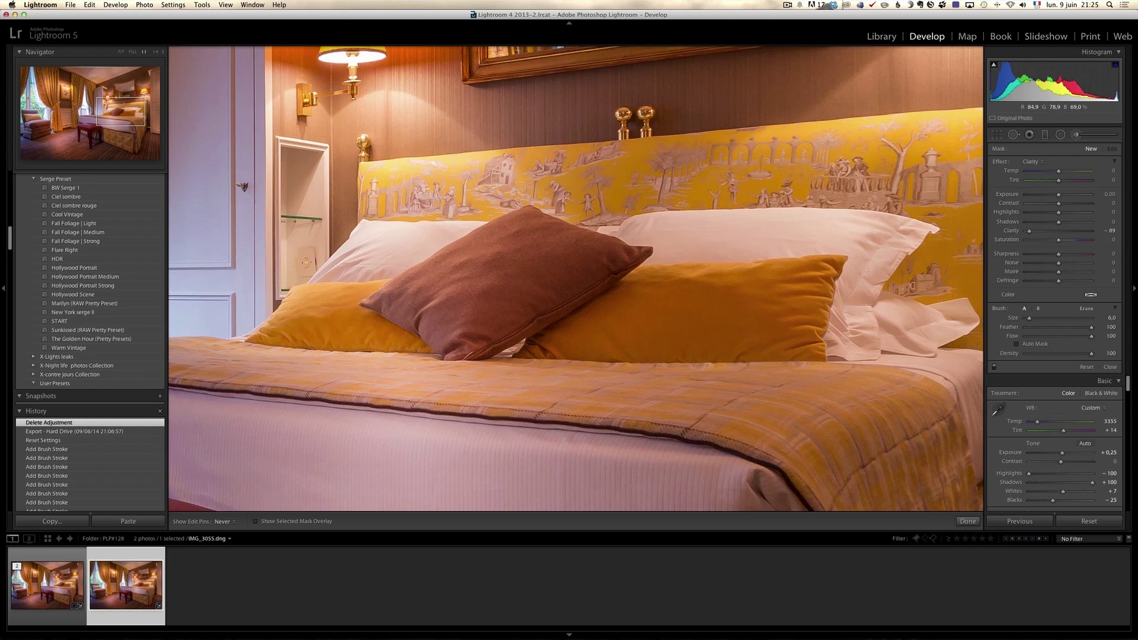
pyautogui.moveTo(894, 235); pyautogui.dragTo(875, 250)
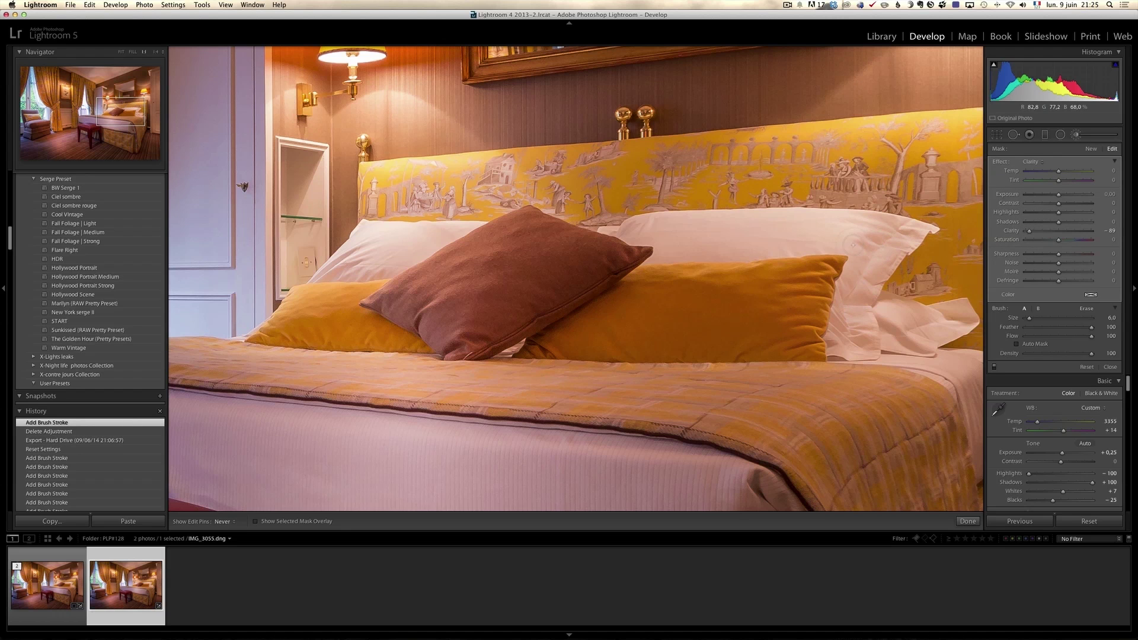
pyautogui.press('h')
pyautogui.click(907, 233)
pyautogui.click(845, 332)
pyautogui.press('h')
pyautogui.moveTo(939, 325)
pyautogui.mouseDown()
pyautogui.moveTo(974, 387)
pyautogui.moveTo(882, 372)
pyautogui.mouseUp()
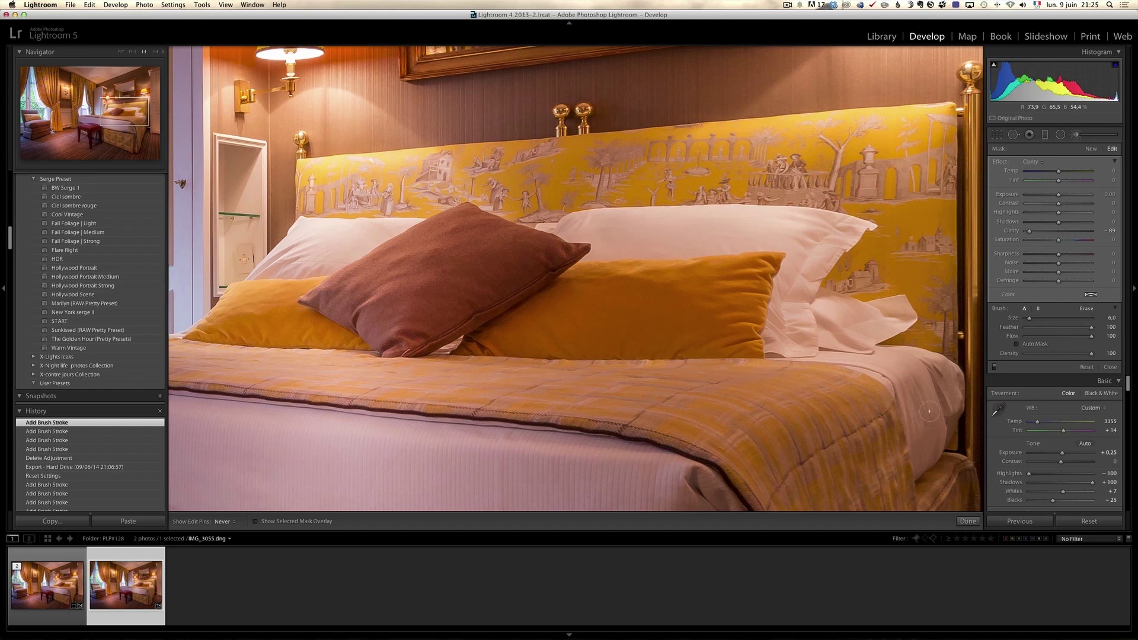
pyautogui.moveTo(930, 400); pyautogui.dragTo(938, 377)
pyautogui.press('h')
pyautogui.click(949, 388)
pyautogui.press('h')
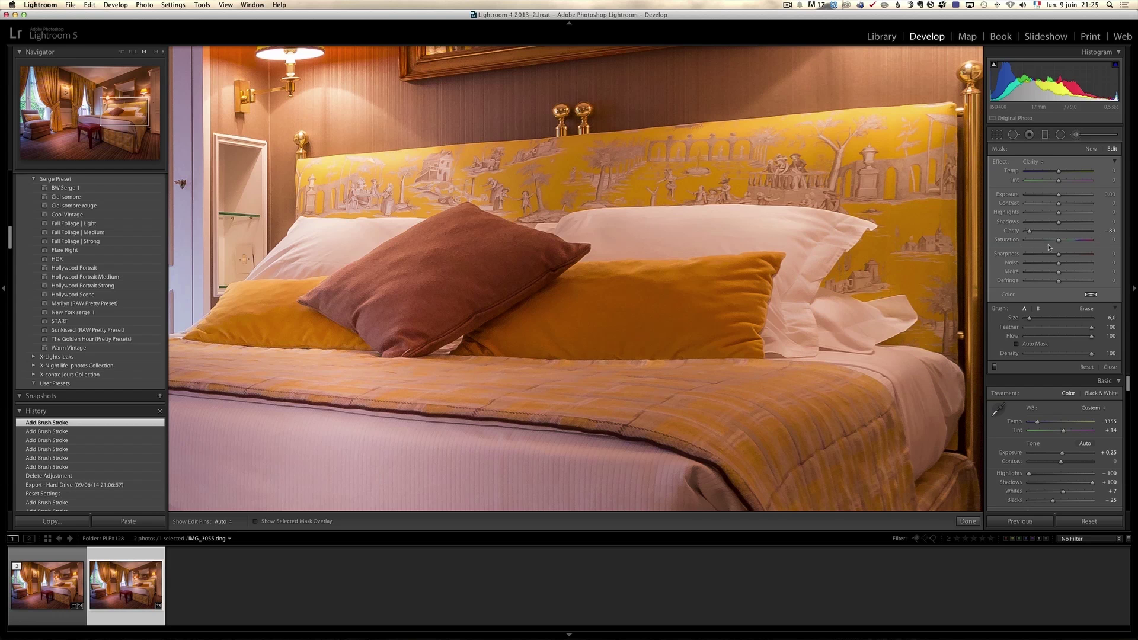
# Step: Set the brush adjustment's Sharpness to −65 and paint it over the white pillow behind the brown cushion, near the shelf niche
pyautogui.moveTo(1059, 253); pyautogui.dragTo(1038, 257)
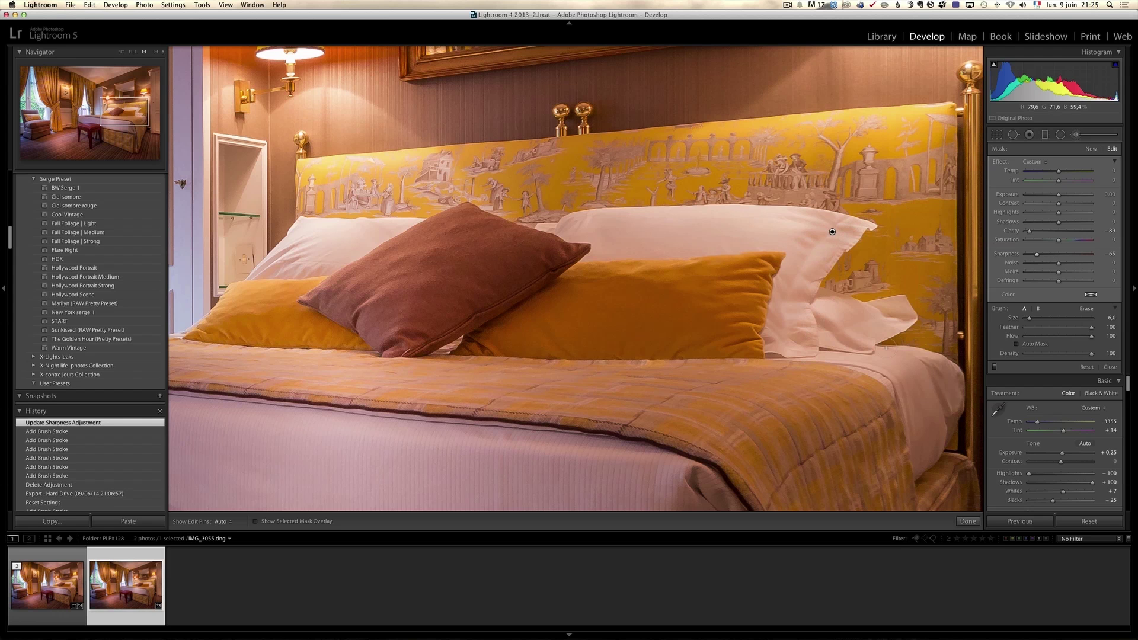
pyautogui.moveTo(355, 247); pyautogui.dragTo(513, 263)
pyautogui.press('h')
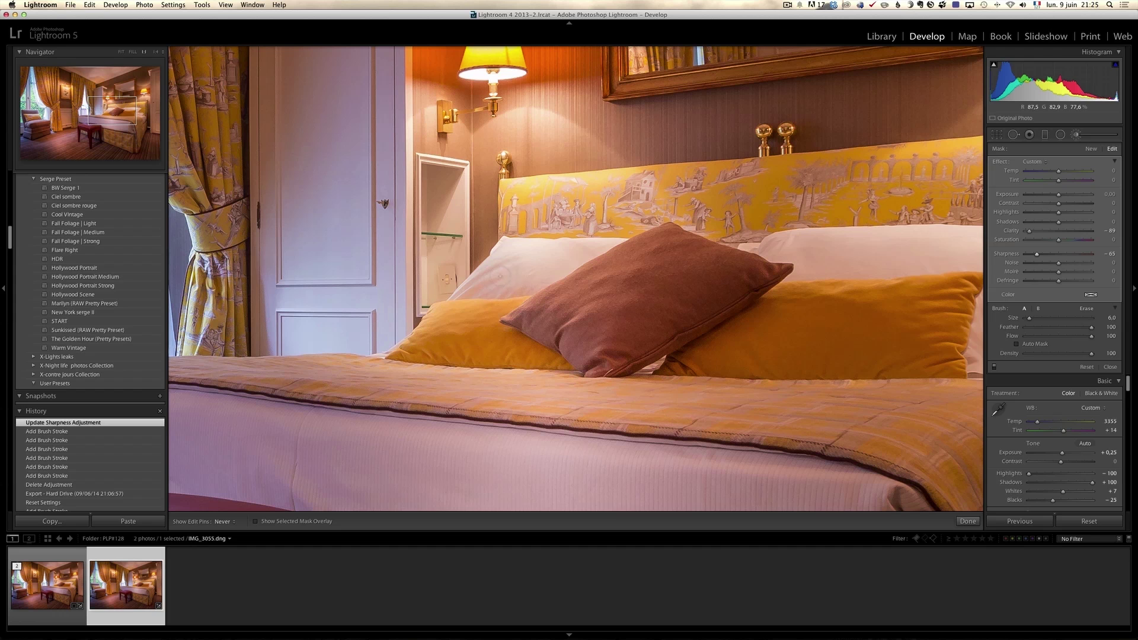
pyautogui.moveTo(501, 275); pyautogui.dragTo(497, 278)
pyautogui.moveTo(367, 356); pyautogui.dragTo(492, 301)
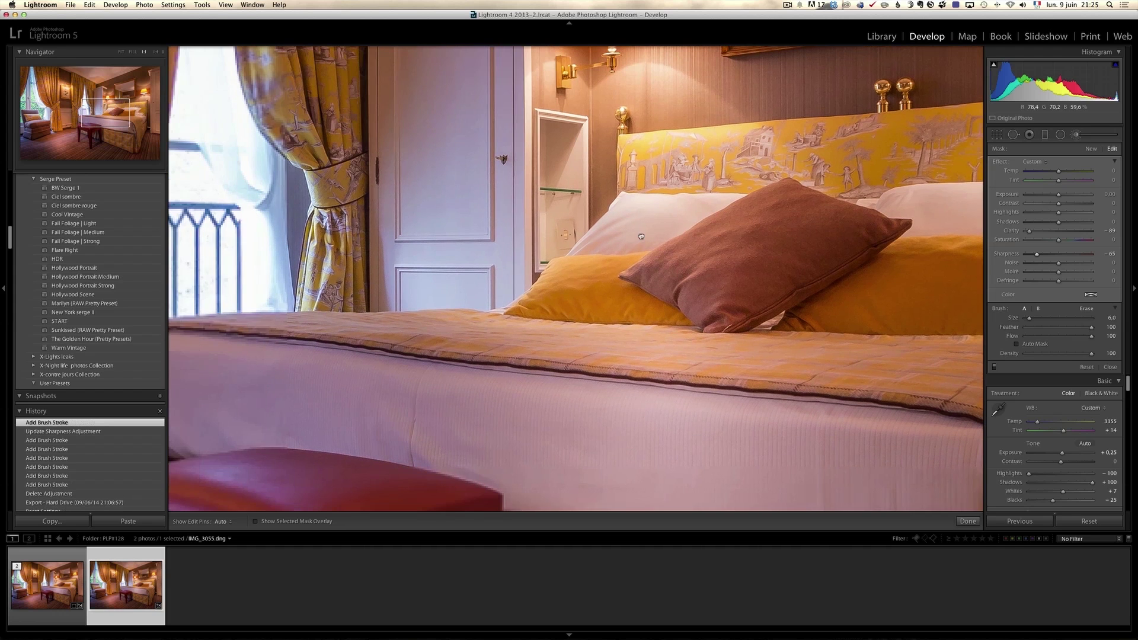
# Step: Try the softening brush on the front of the white sheet above the red stool, and undo the stroke
pyautogui.moveTo(524, 442); pyautogui.dragTo(610, 356)
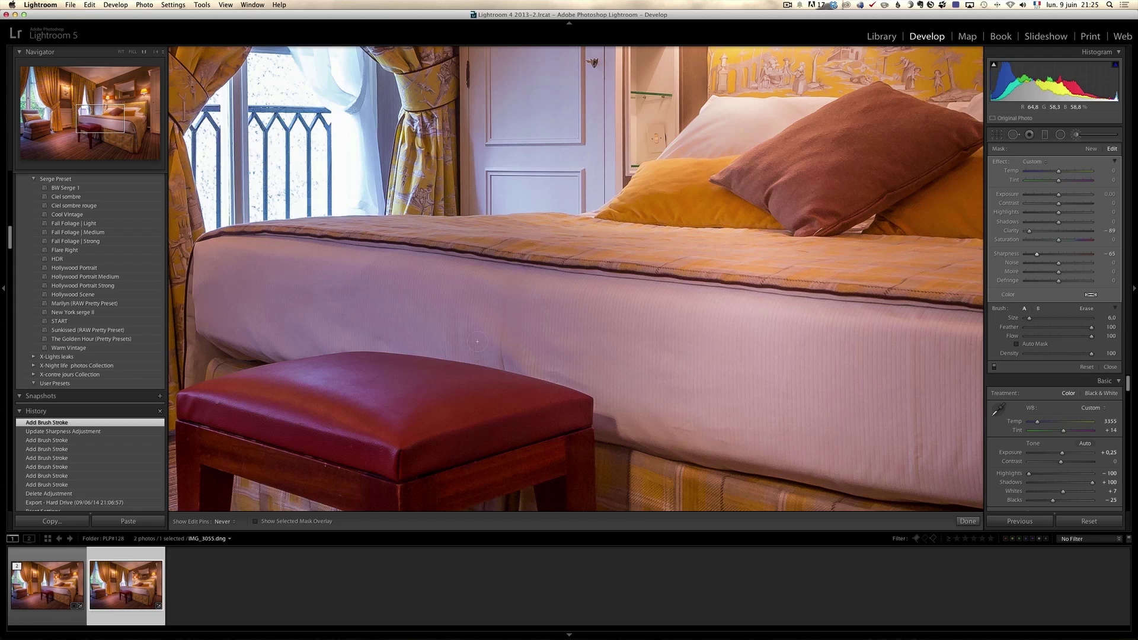
pyautogui.click(606, 321)
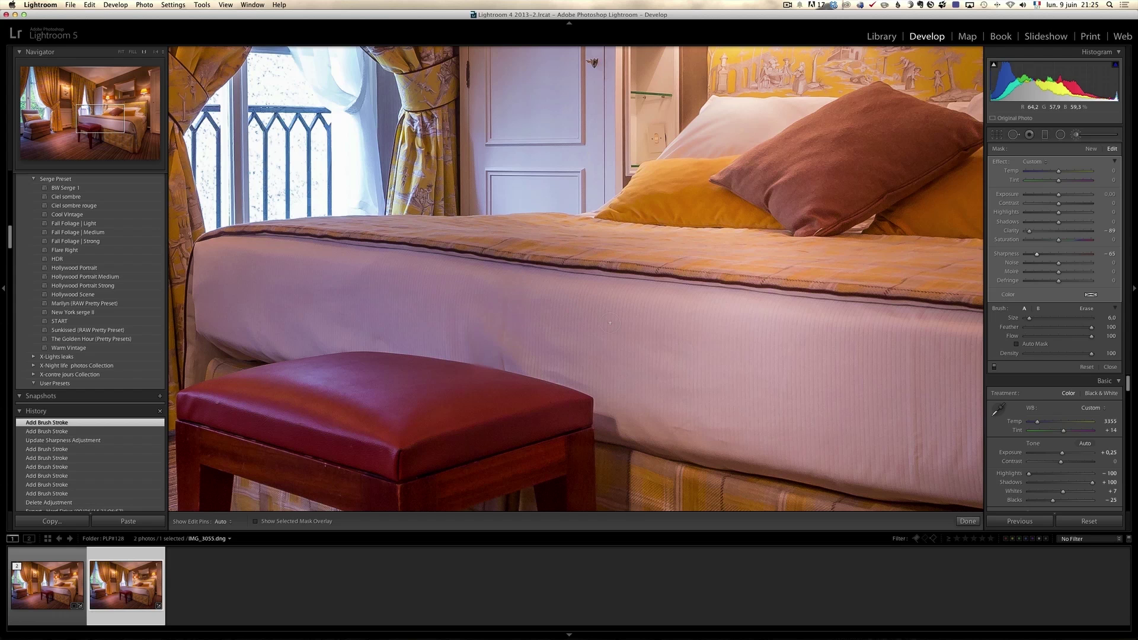
pyautogui.press('super+z')
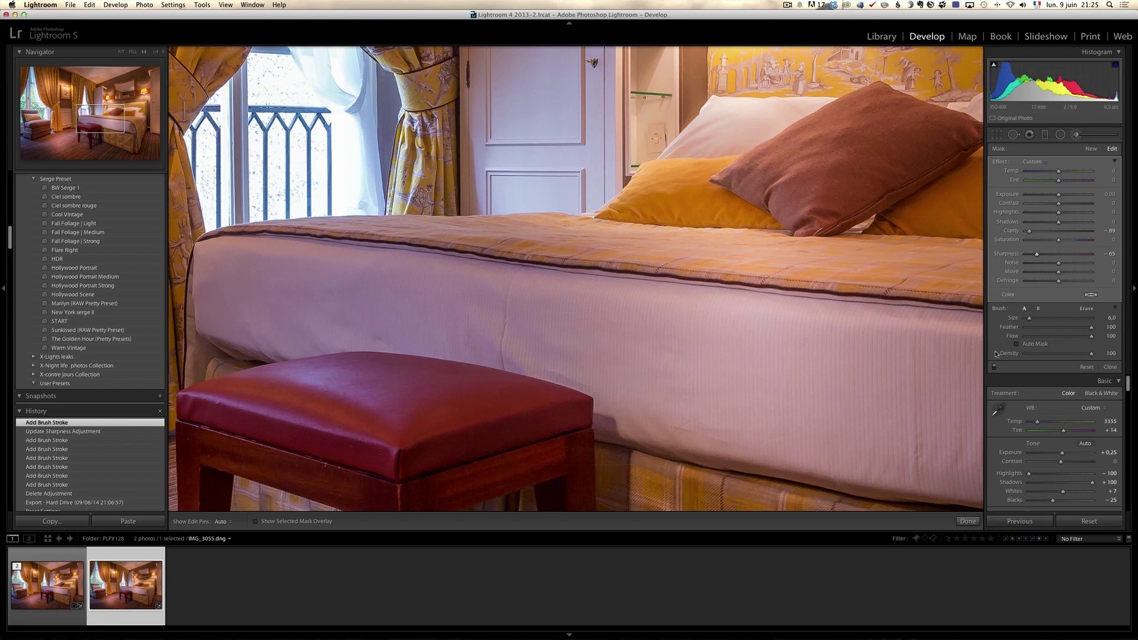
# Step: Close the Adjustment Brush, view the whole IMG_3055.dng photo and return to IMG_3055-Modifier.tif
pyautogui.moveTo(857, 366); pyautogui.dragTo(588, 331)
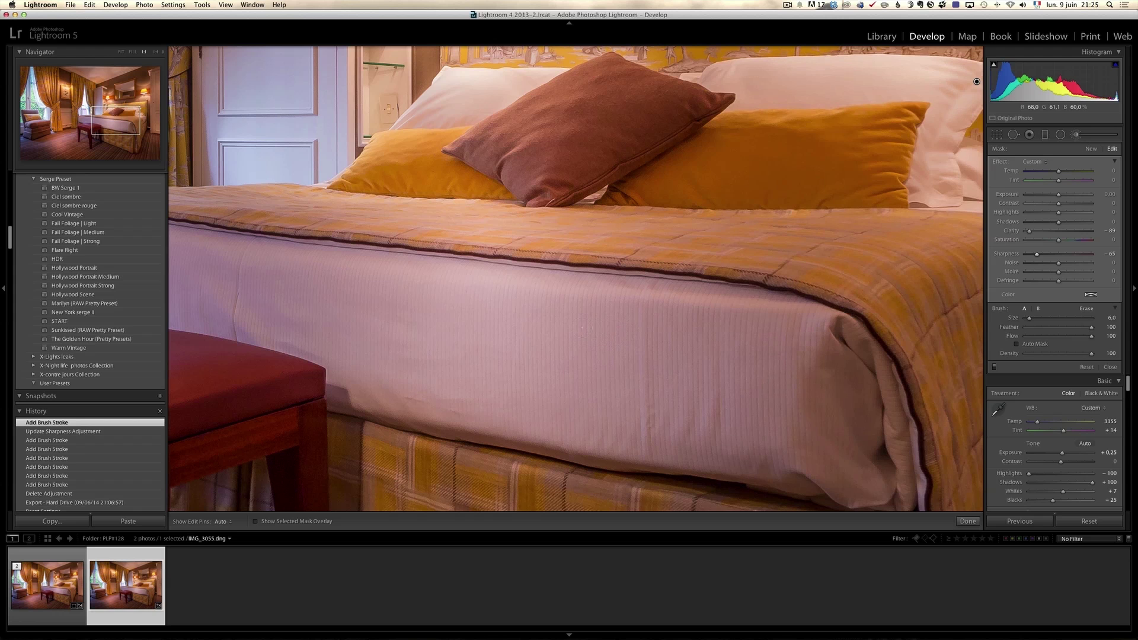
pyautogui.moveTo(767, 174); pyautogui.dragTo(722, 251)
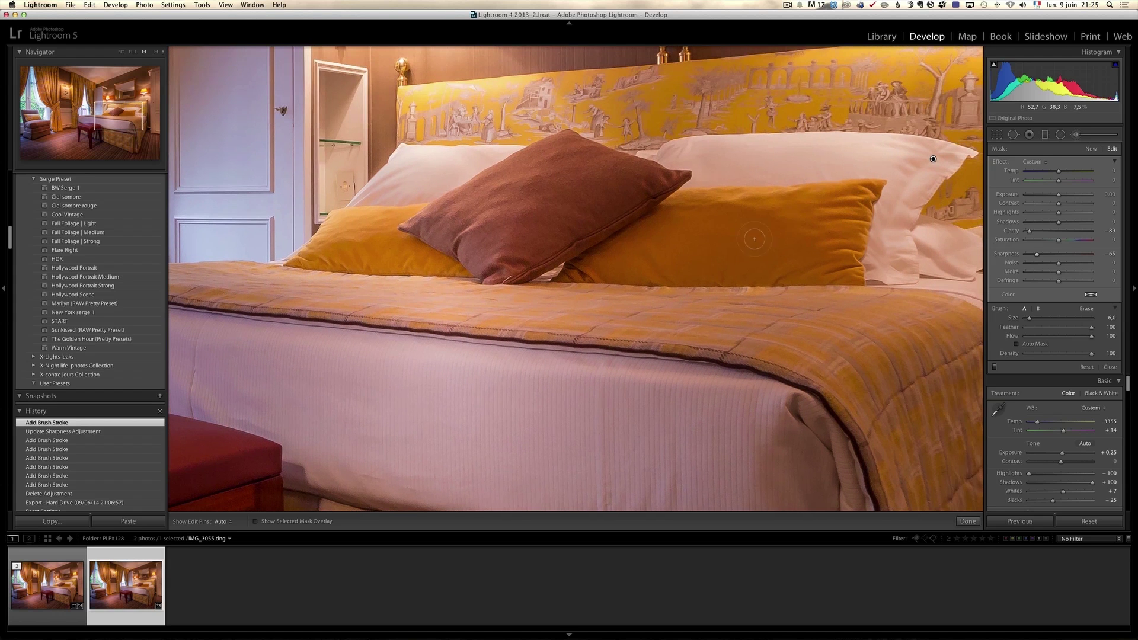
pyautogui.click(1110, 367)
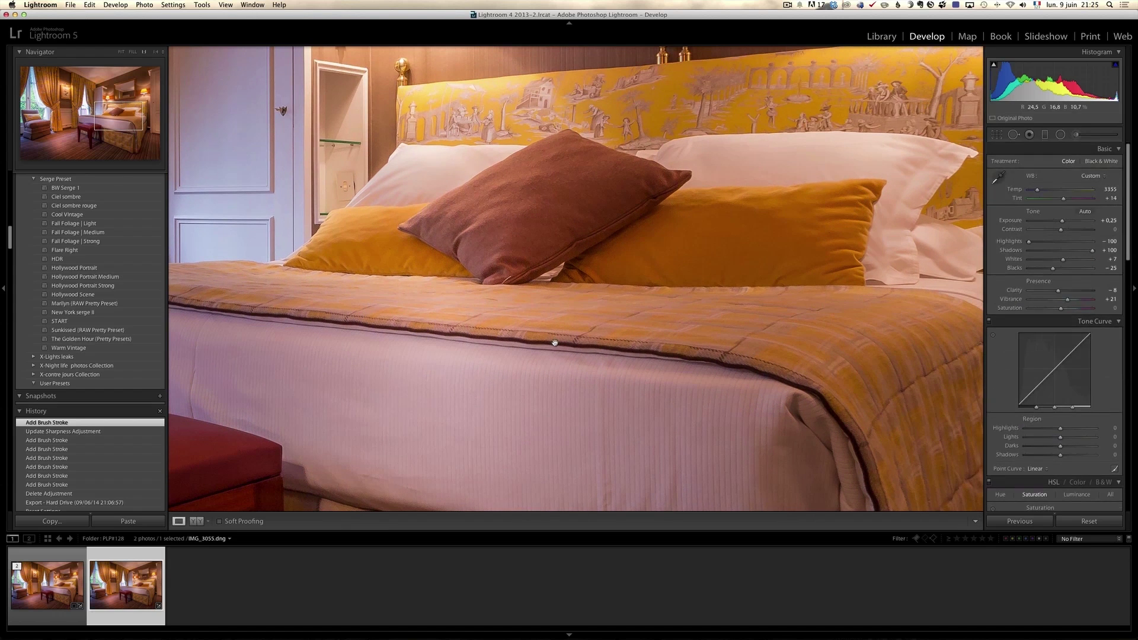
pyautogui.click(560, 341)
pyautogui.click(559, 340)
pyautogui.click(553, 342)
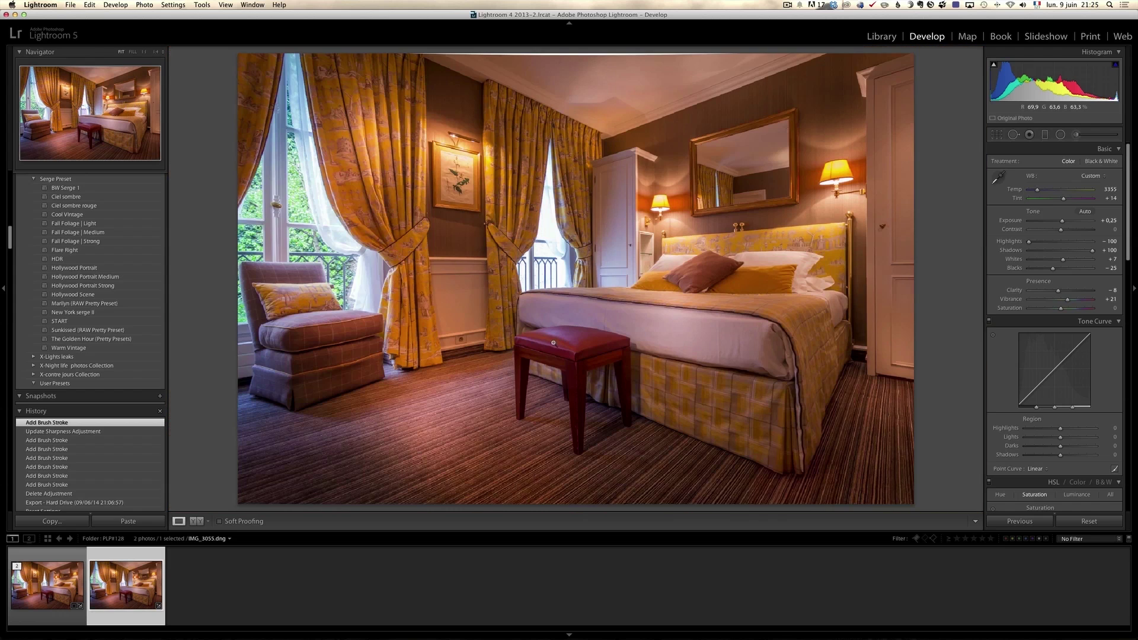
pyautogui.click(47, 586)
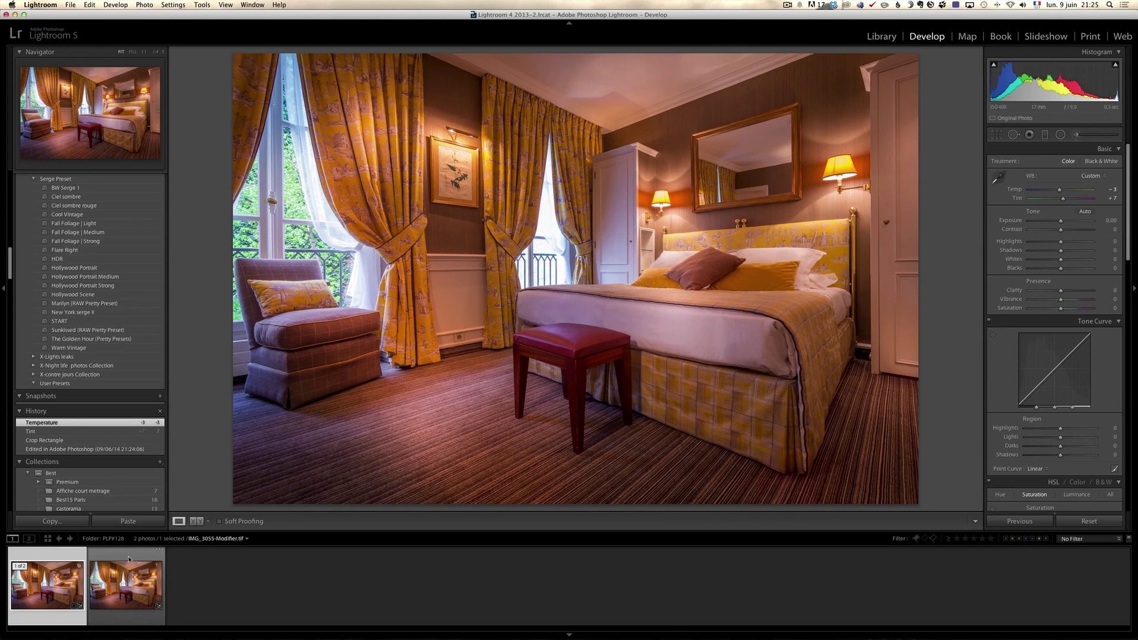